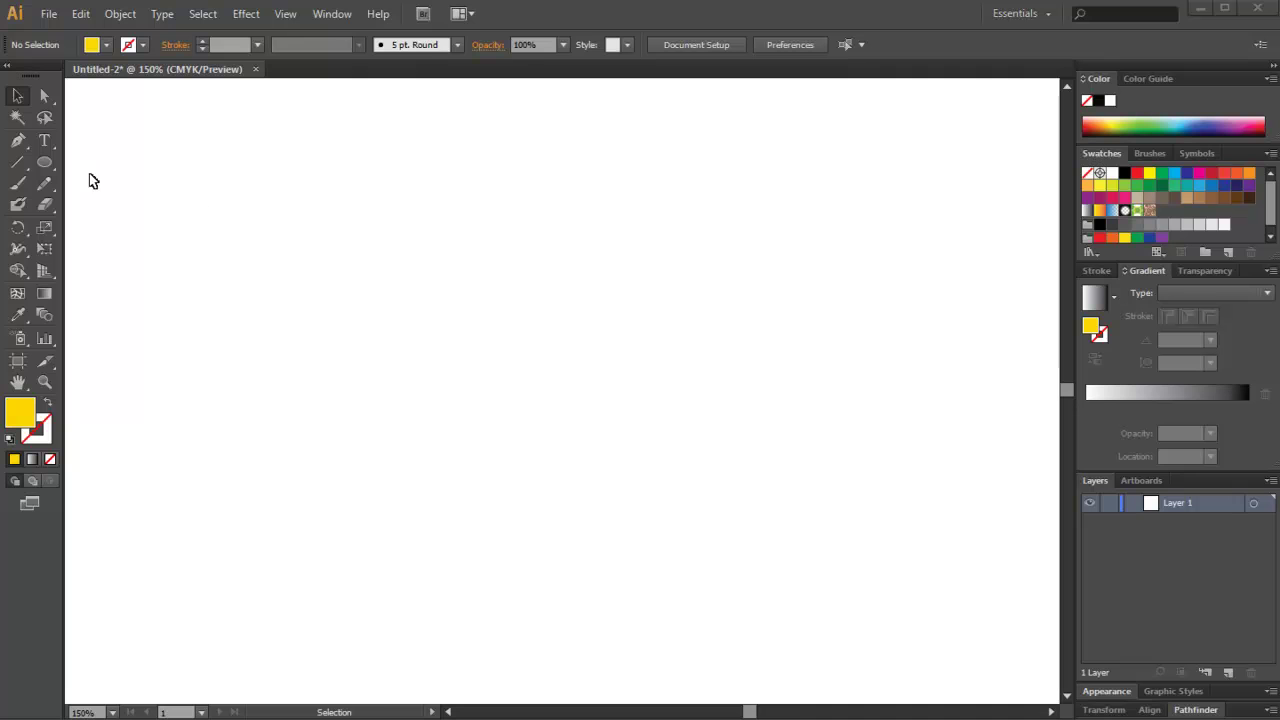
Step: Draw a yellow circle and stack a pasted copy overlapping it from above
{"action": "left_click_drag", "start_coordinate": [483, 233], "coordinate": [561, 311]}
{"action": "left_click", "coordinate": [13, 97]}
{"action": "key", "text": "ctrl+c"}
{"action": "key", "text": "ctrl+v"}
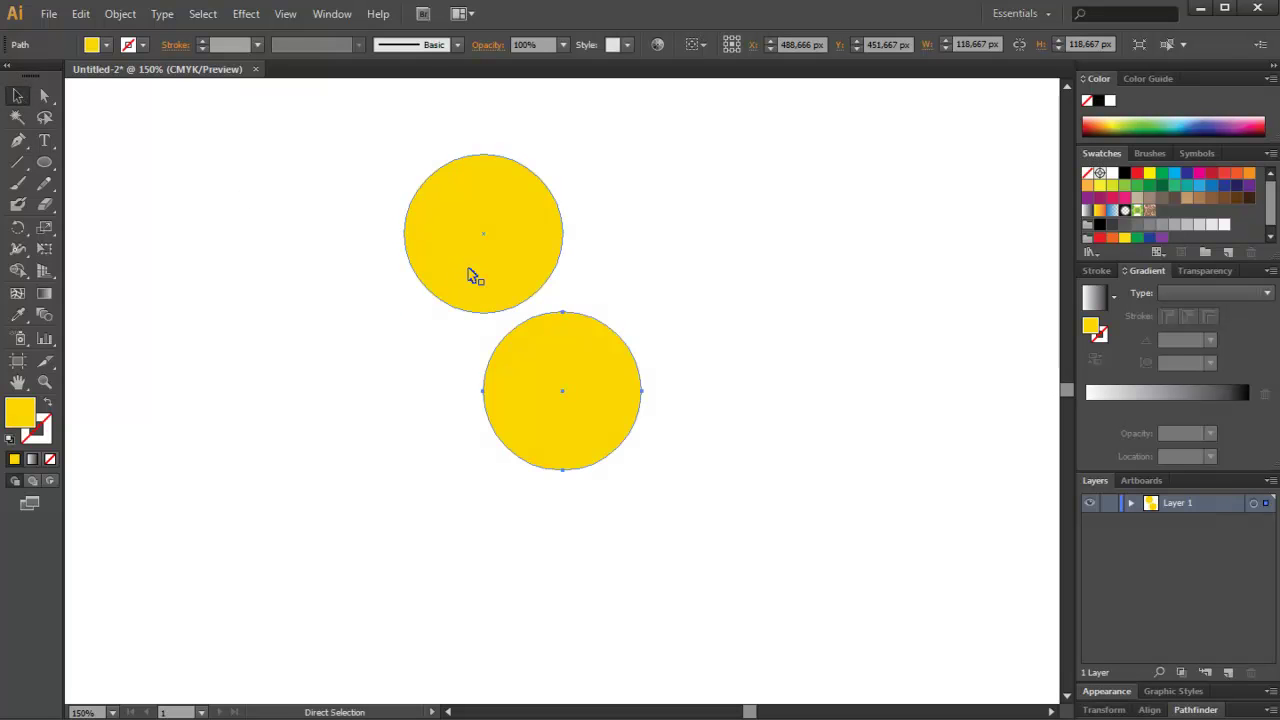
{"action": "mouse_move", "coordinate": [530, 316]}
{"action": "left_mouse_down"}
{"action": "mouse_move", "coordinate": [470, 224]}
{"action": "mouse_move", "coordinate": [470, 192]}
{"action": "left_mouse_up"}
{"action": "key", "text": "shift+Down"}
{"action": "key", "text": "shift+Down"}
{"action": "key", "text": "shift+Down"}
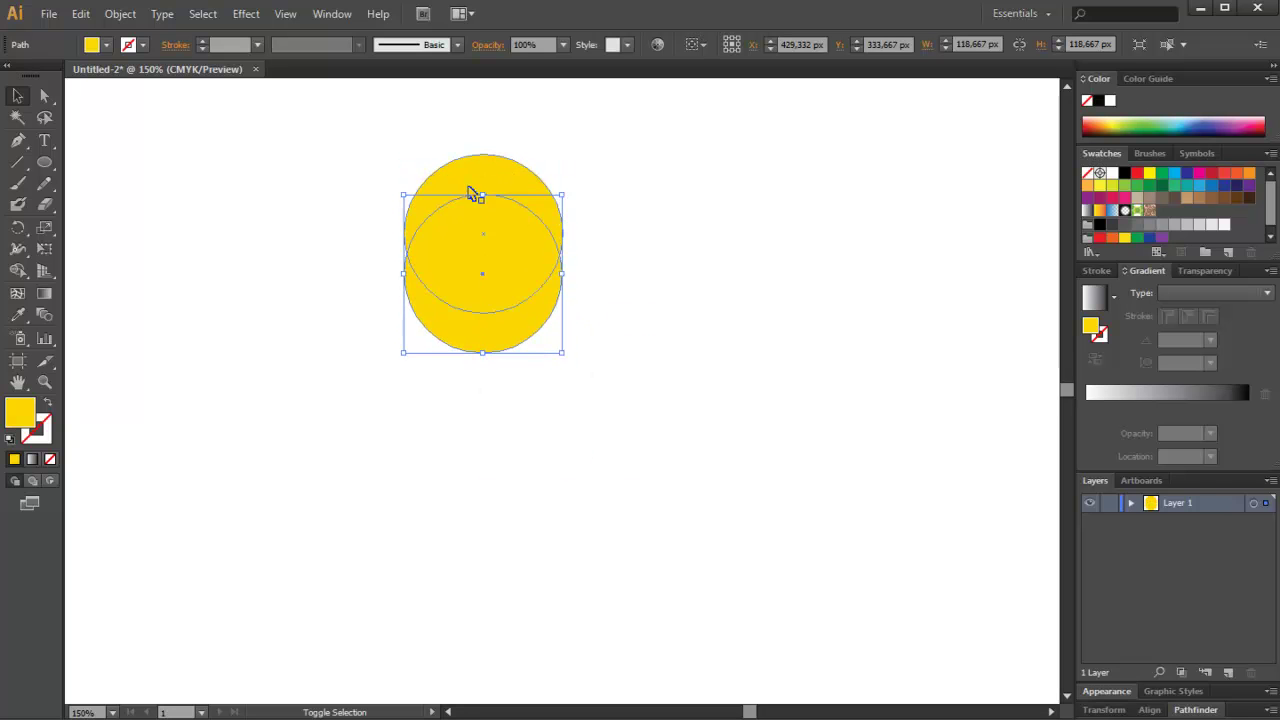
{"action": "key", "text": "shift+Down"}
{"action": "key", "text": "shift+Down"}
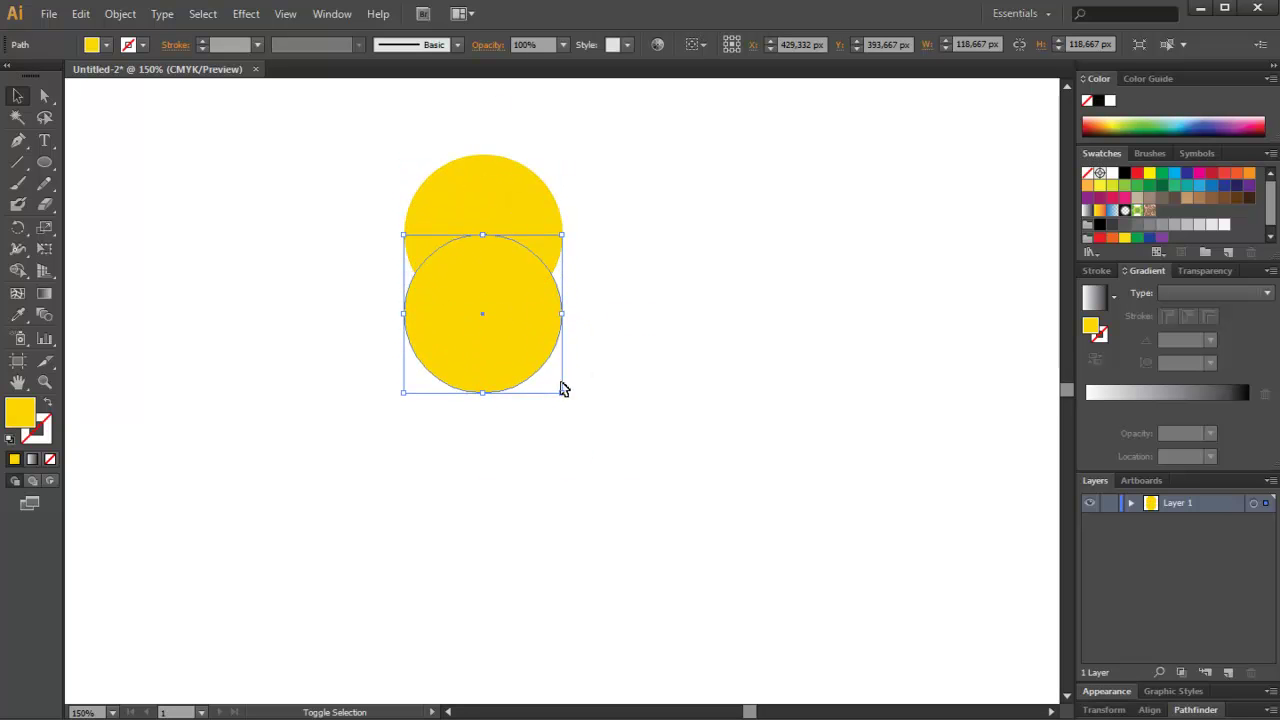
Step: Enlarge the lower circle to 138.67 px and frame both circles at 300% zoom
{"action": "left_click_drag", "start_coordinate": [561, 393], "coordinate": [576, 404]}
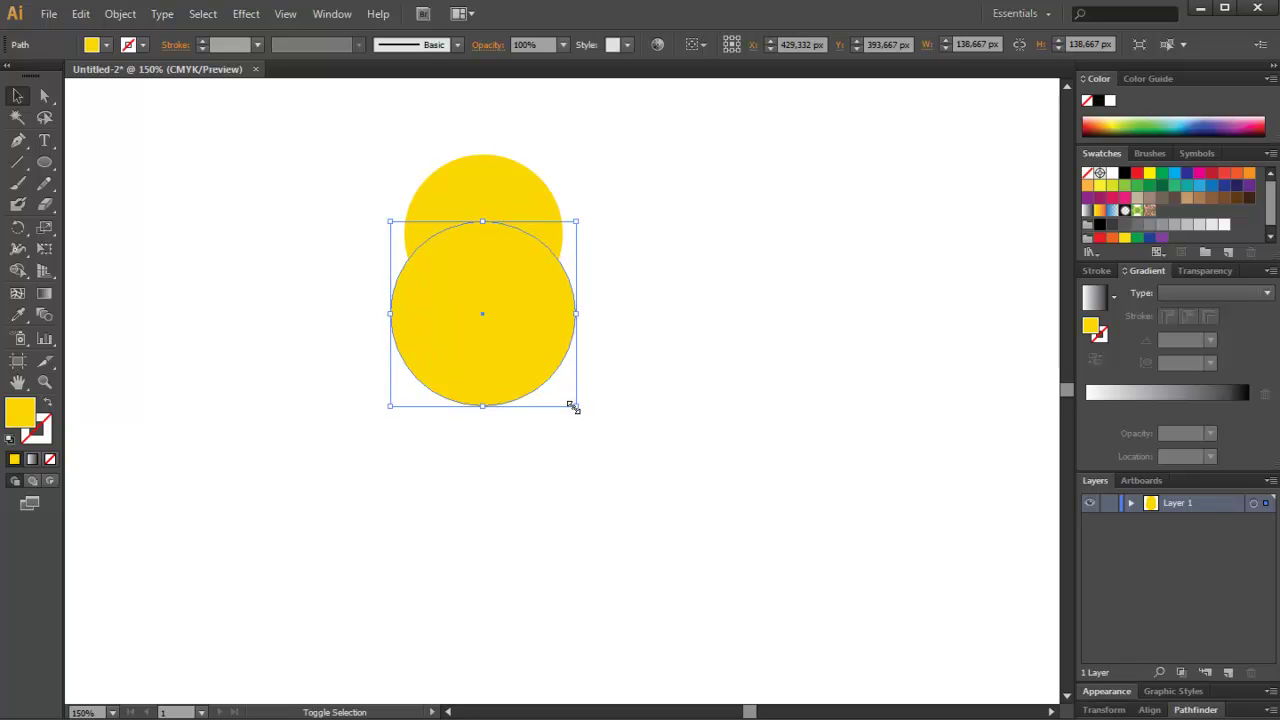
{"action": "key", "text": "shift+Down"}
{"action": "key", "text": "shift+Down"}
{"action": "key", "text": "shift+Down"}
{"action": "key", "text": "ctrl+z"}
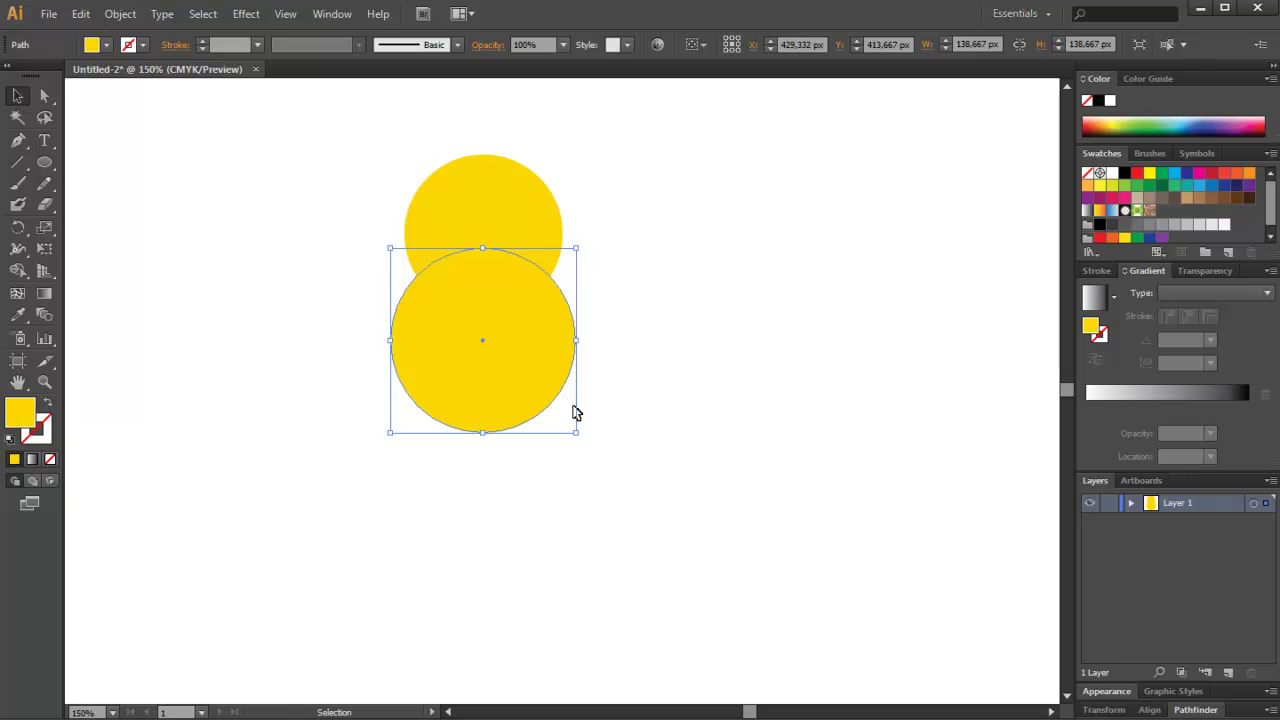
{"action": "left_click", "coordinate": [688, 468]}
{"action": "key", "text": "space"}
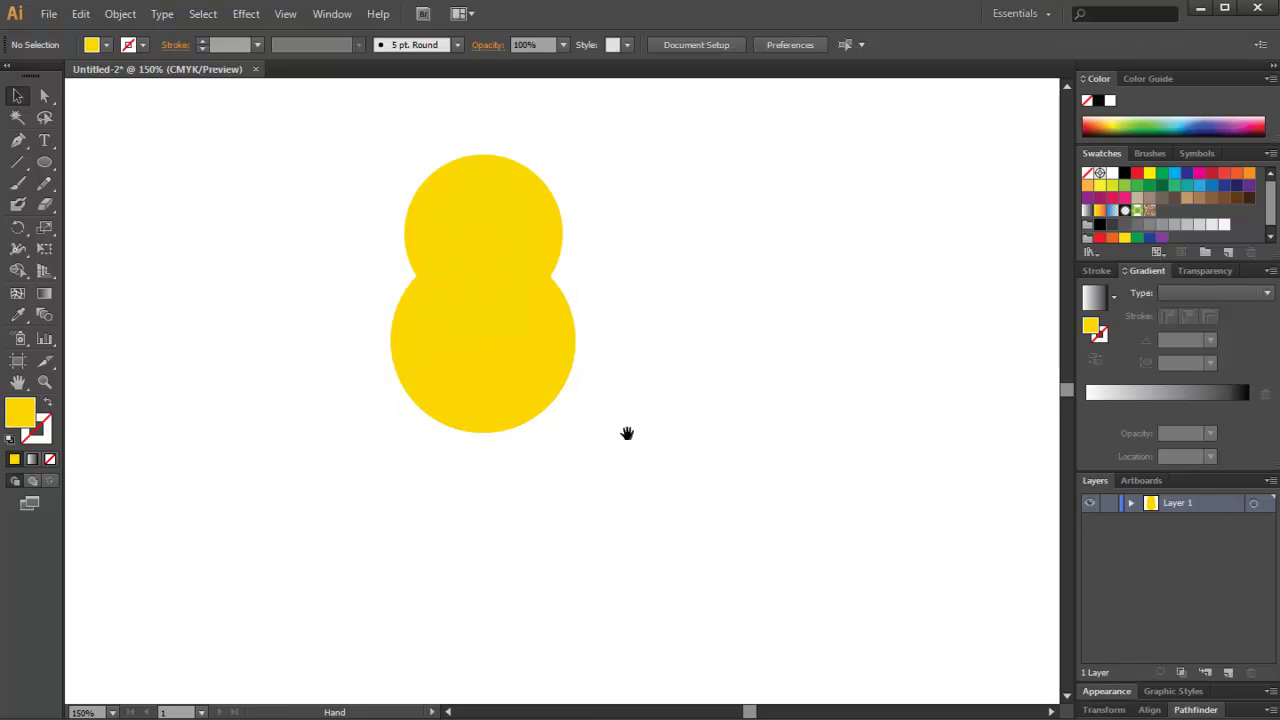
{"action": "left_click_drag", "start_coordinate": [604, 417], "coordinate": [665, 484]}
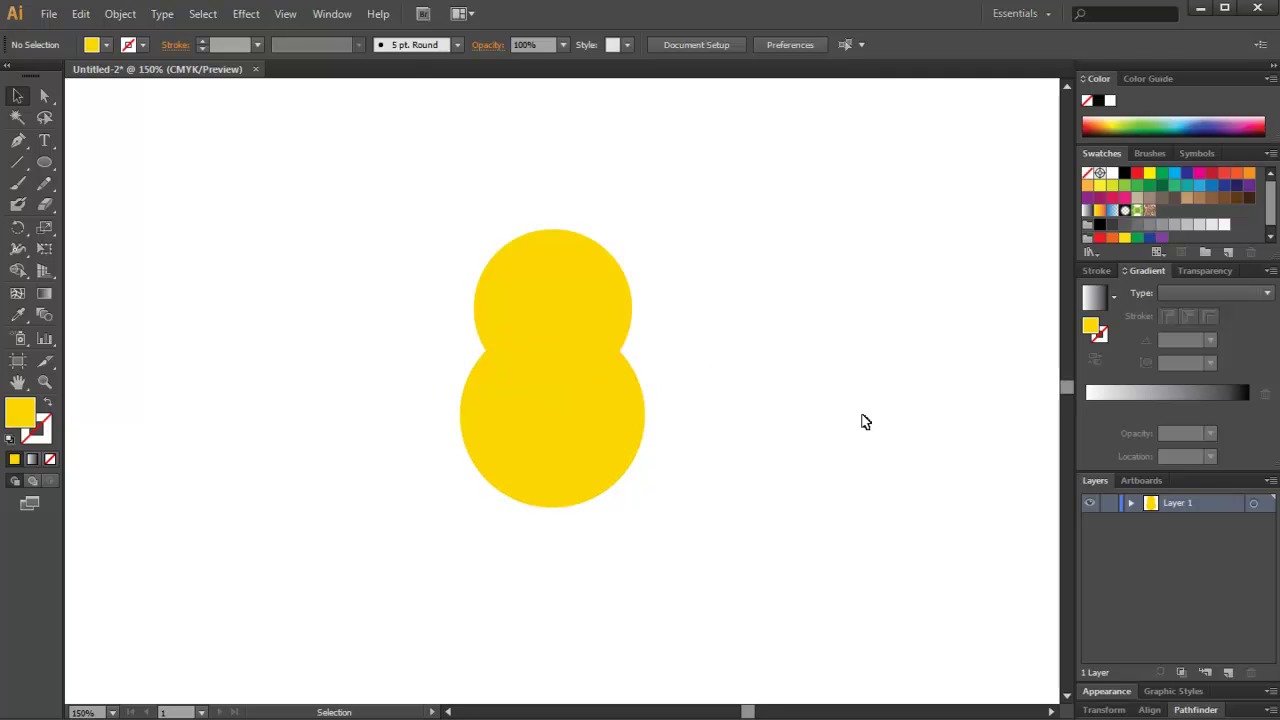
{"action": "left_click", "coordinate": [621, 444]}
{"action": "left_click", "coordinate": [626, 318]}
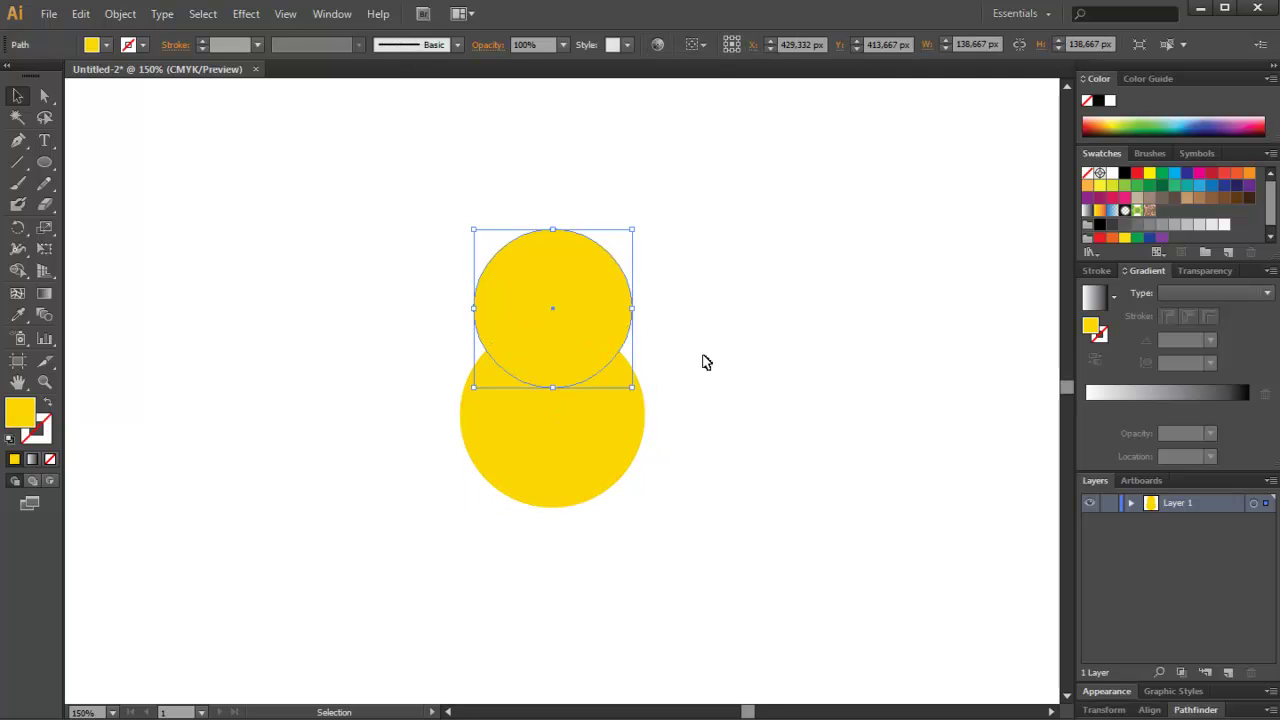
{"action": "left_click", "coordinate": [722, 449]}
{"action": "key", "text": "ctrl+equal"}
{"action": "key", "text": "ctrl+equal"}
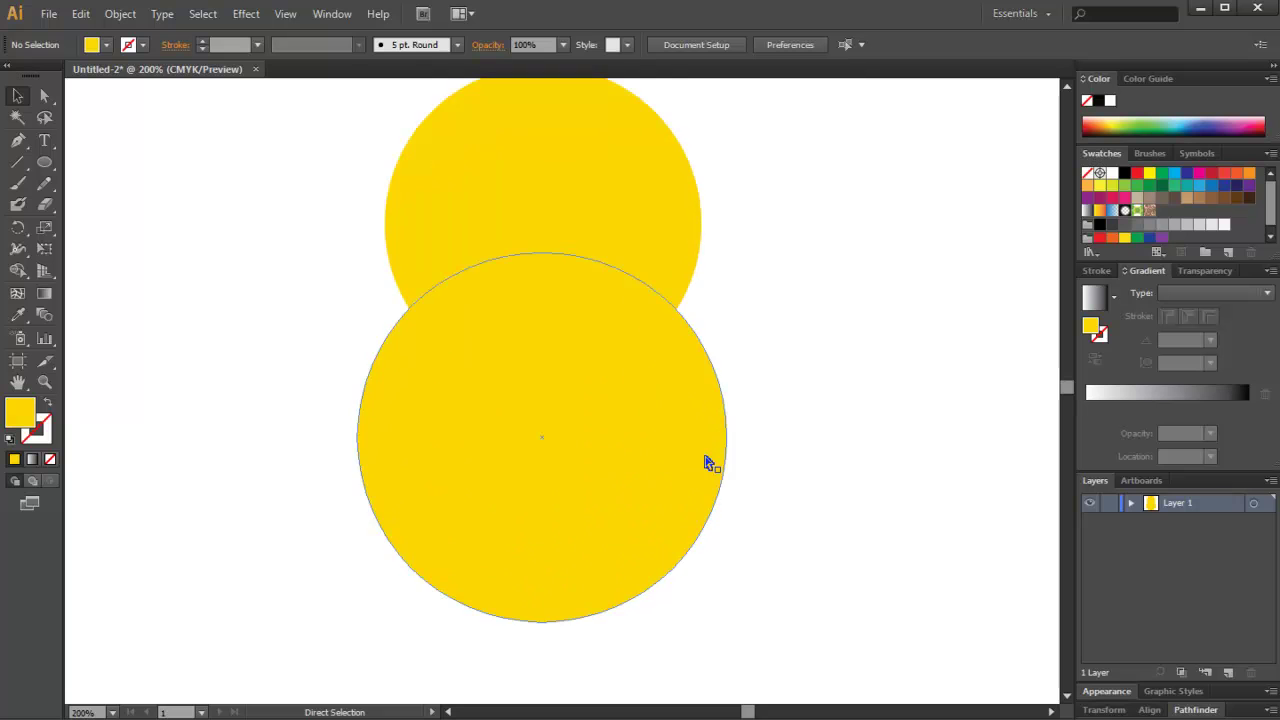
{"action": "left_click_drag", "start_coordinate": [840, 326], "coordinate": [823, 365]}
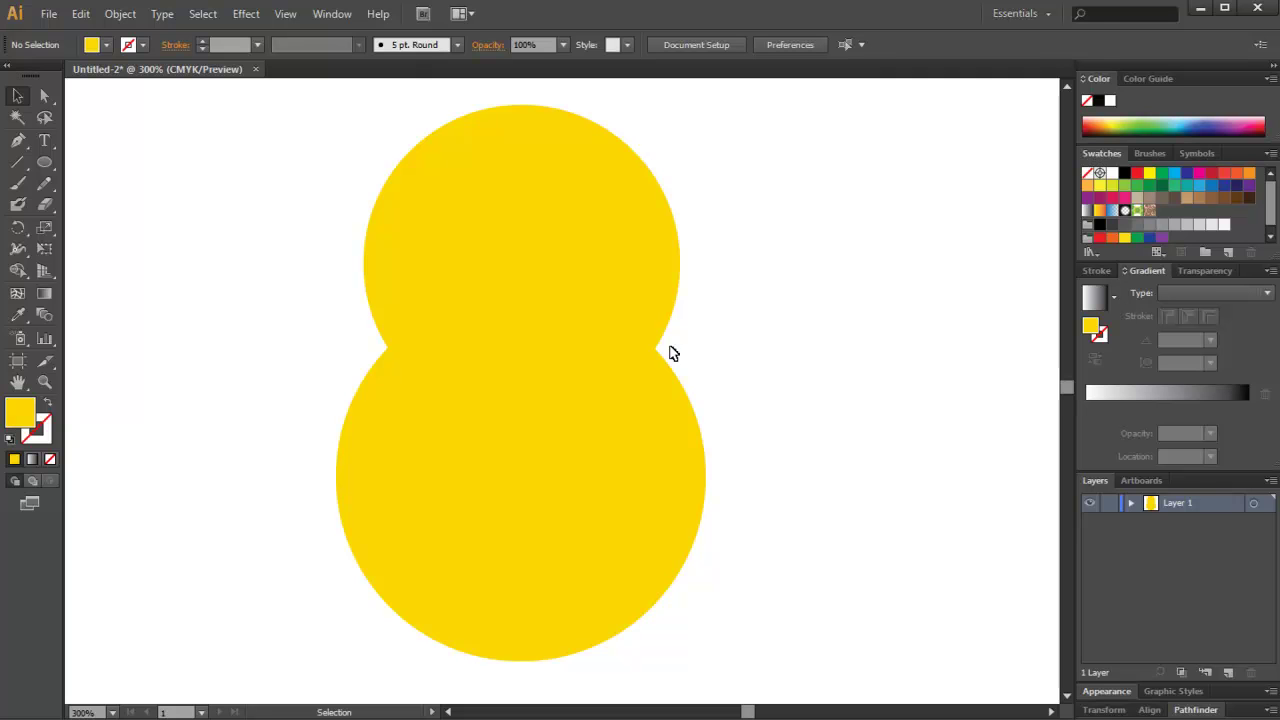
Step: Draw a white-filled eye circle on the upper left of the head
{"action": "left_click", "coordinate": [50, 162]}
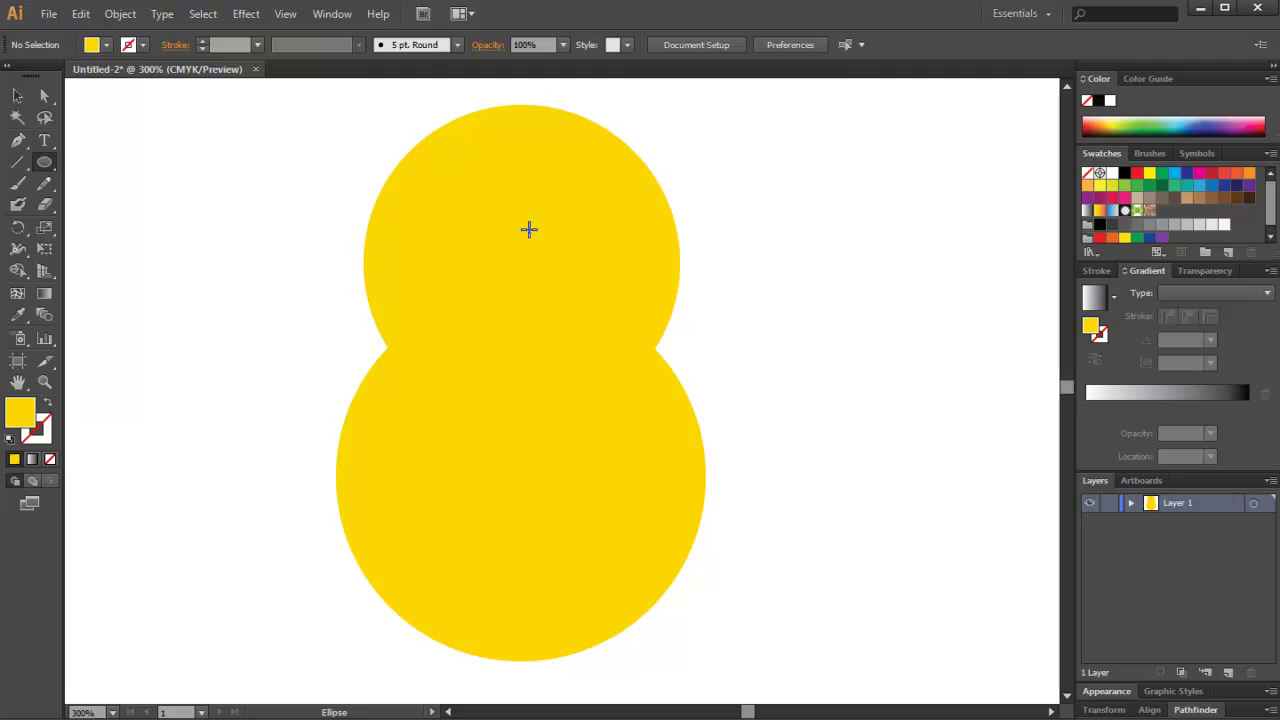
{"action": "left_click_drag", "start_coordinate": [439, 232], "coordinate": [480, 284]}
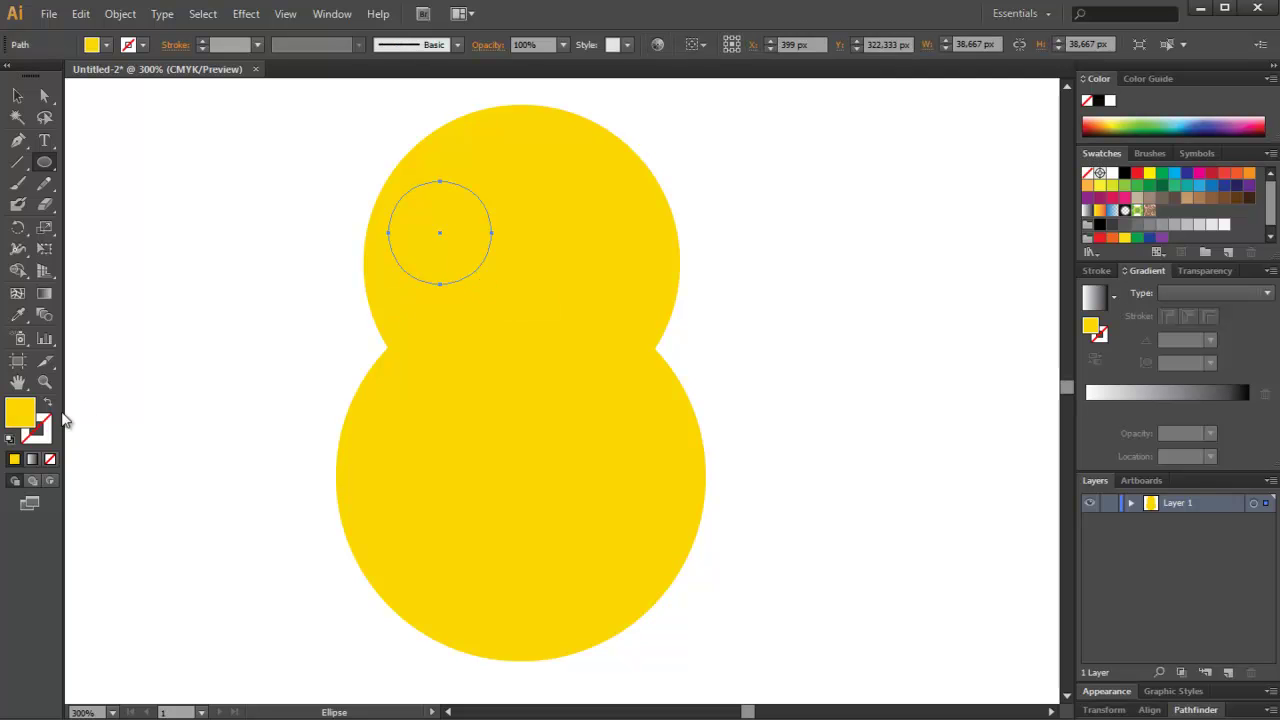
{"action": "double_click", "coordinate": [35, 418]}
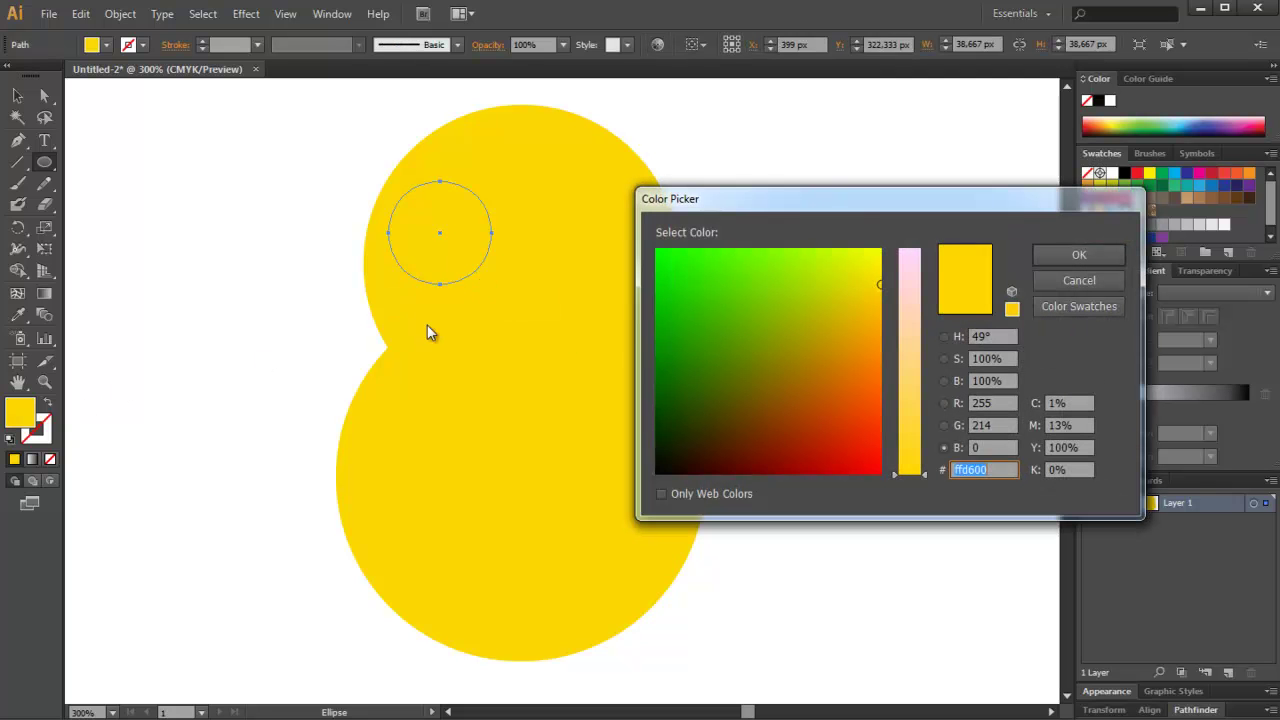
{"action": "left_click", "coordinate": [919, 249]}
{"action": "left_click", "coordinate": [880, 252]}
{"action": "key", "text": "Return"}
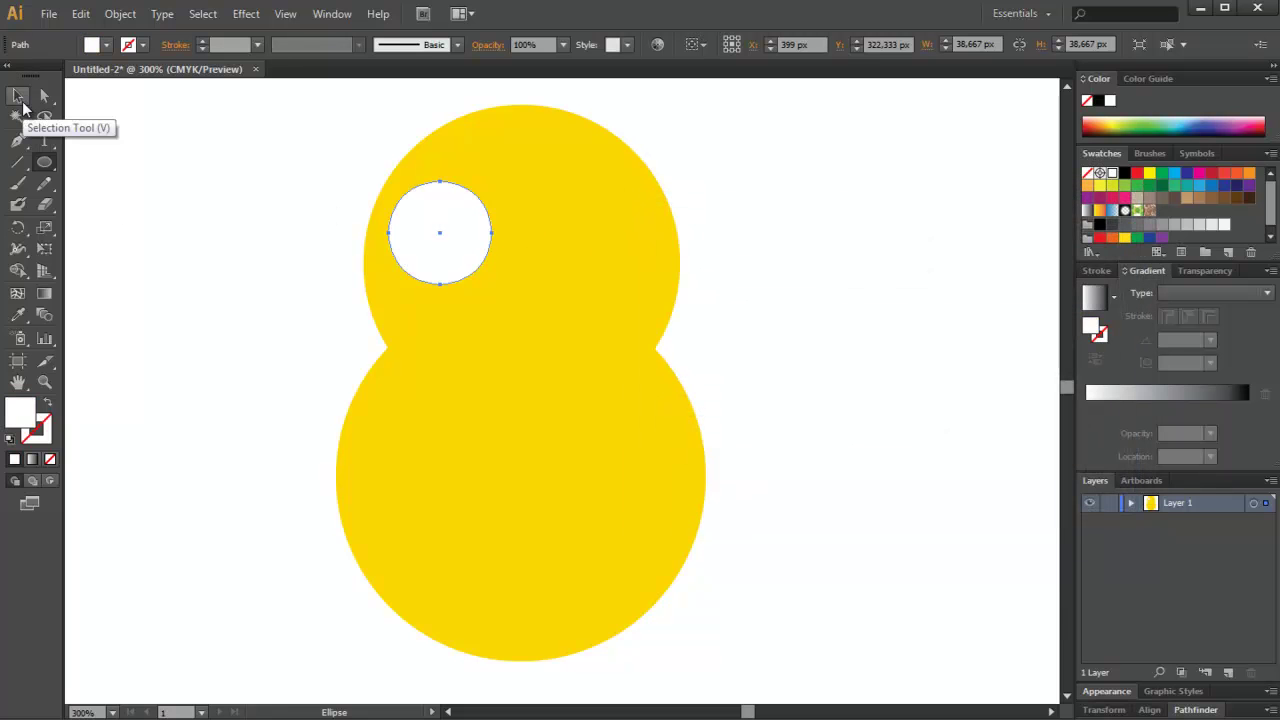
Step: Paste a copy of the white eye circle on top of the original
{"action": "left_click", "coordinate": [18, 95]}
{"action": "key", "text": "ctrl+c"}
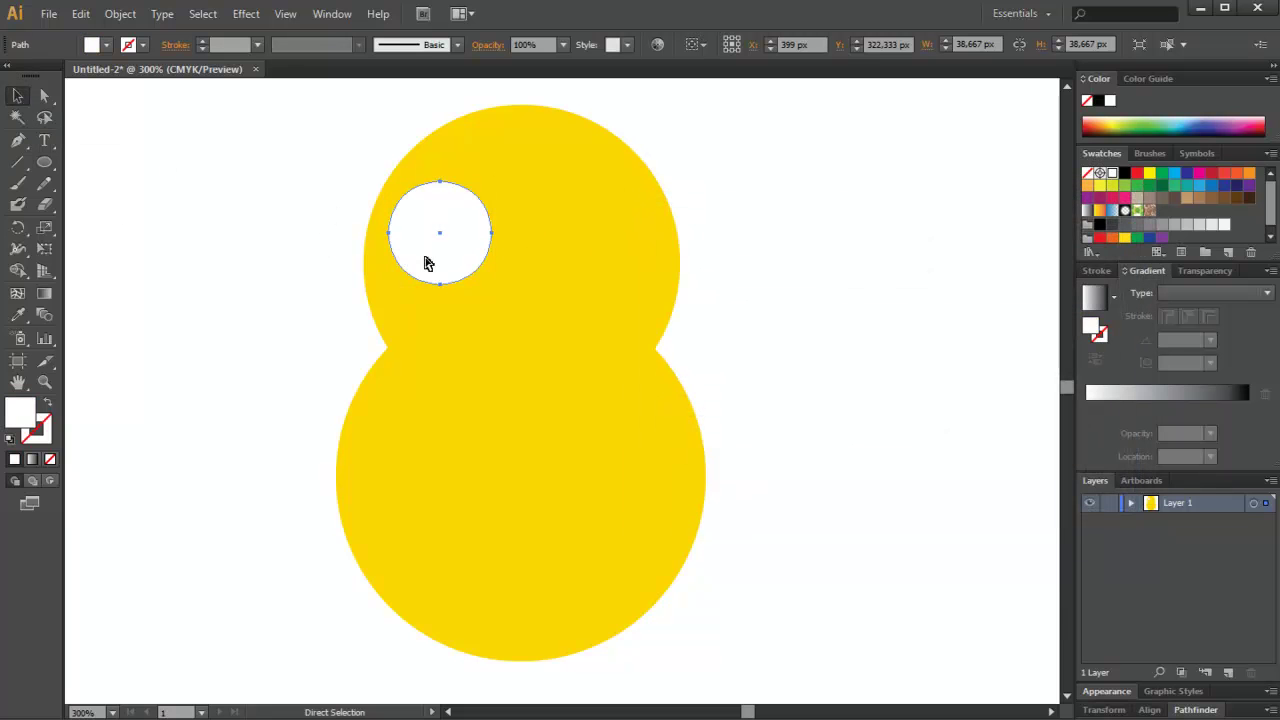
{"action": "key", "text": "ctrl+v"}
{"action": "mouse_move", "coordinate": [575, 374]}
{"action": "left_mouse_down"}
{"action": "mouse_move", "coordinate": [451, 215]}
{"action": "mouse_move", "coordinate": [488, 186]}
{"action": "mouse_move", "coordinate": [474, 207]}
{"action": "left_mouse_up"}
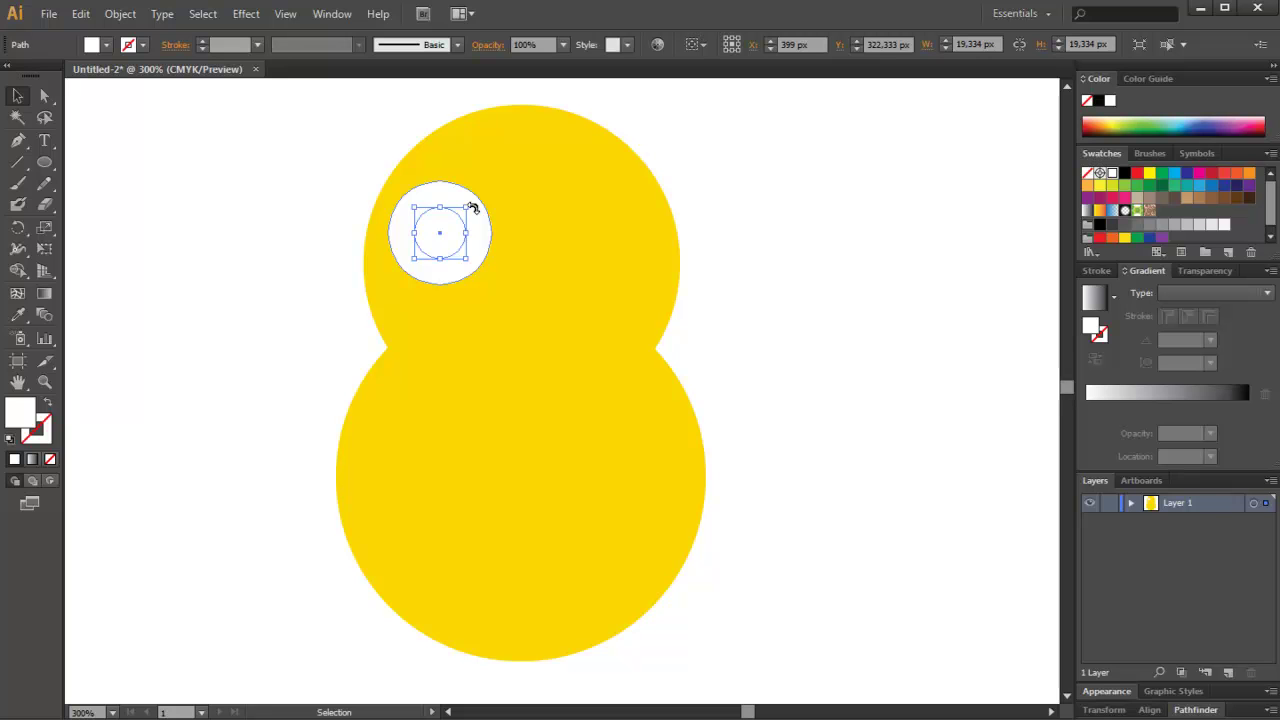
Step: Zoom to 400% and fill the inner eye circle bright blue
{"action": "key", "text": "ctrl+plus"}
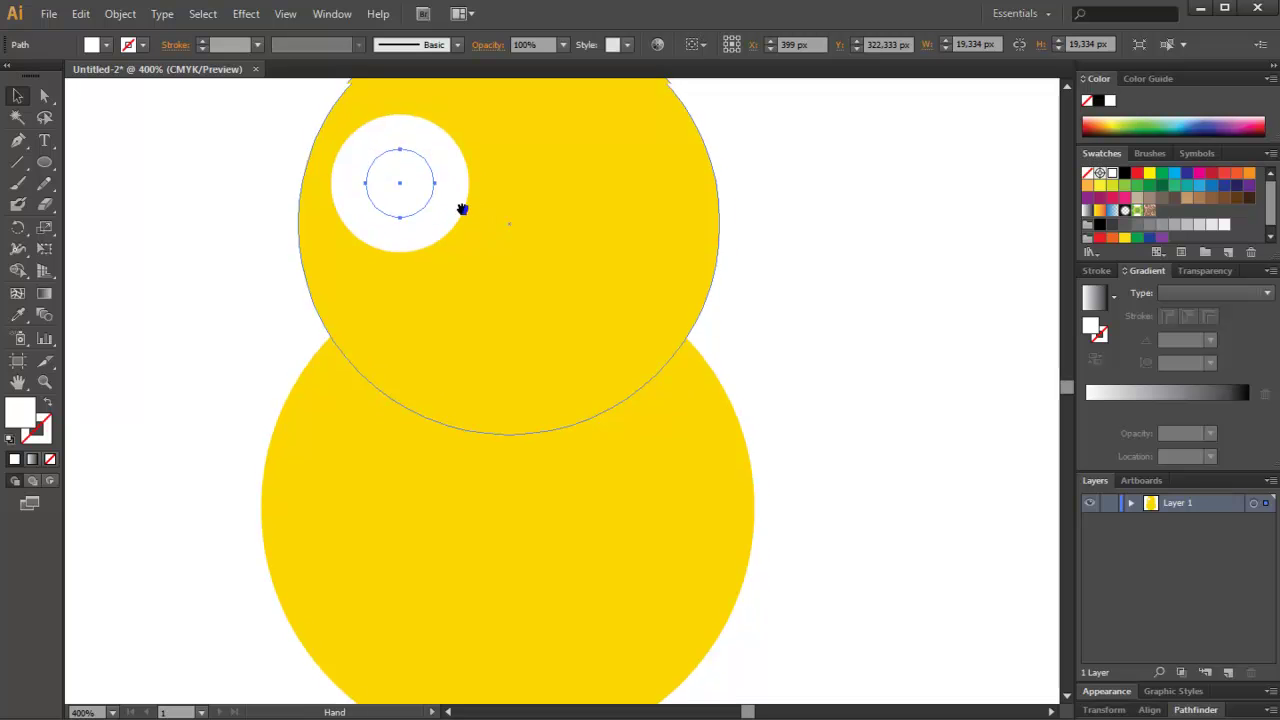
{"action": "left_click_drag", "start_coordinate": [463, 208], "coordinate": [509, 317]}
{"action": "double_click", "coordinate": [17, 420]}
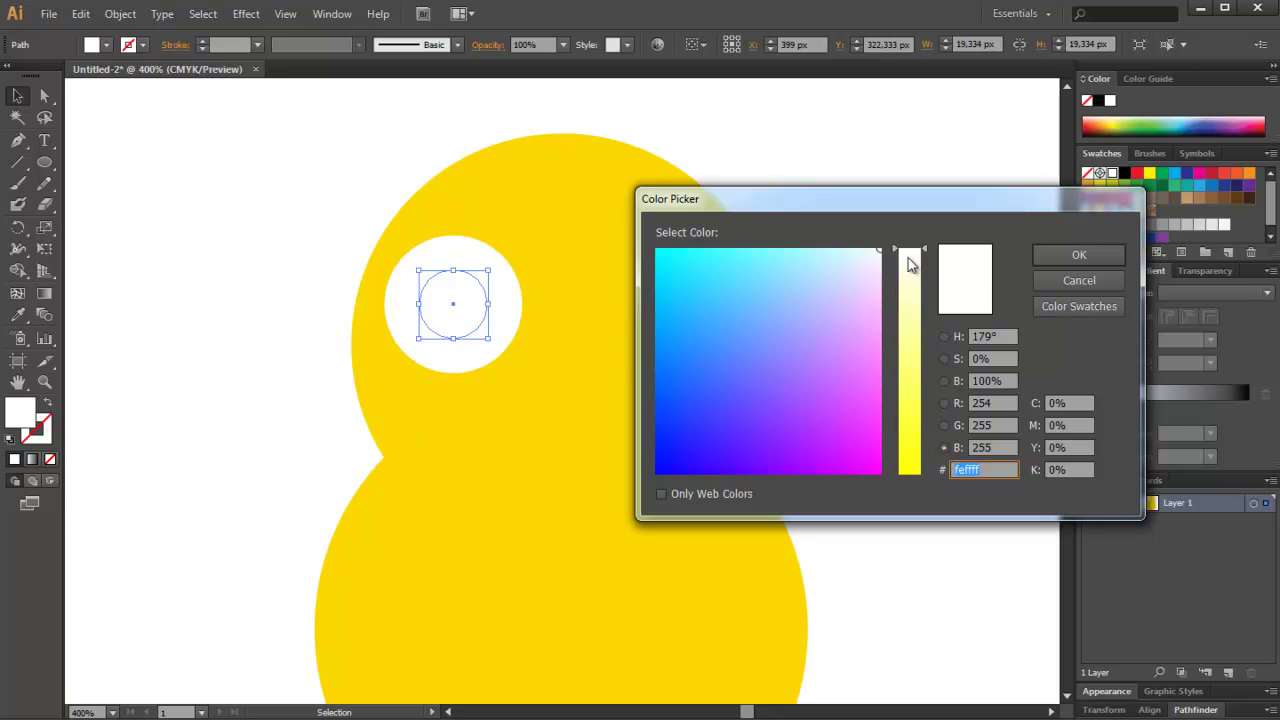
{"action": "mouse_move", "coordinate": [709, 396]}
{"action": "left_mouse_down"}
{"action": "mouse_move", "coordinate": [679, 422]}
{"action": "mouse_move", "coordinate": [656, 398]}
{"action": "left_mouse_up"}
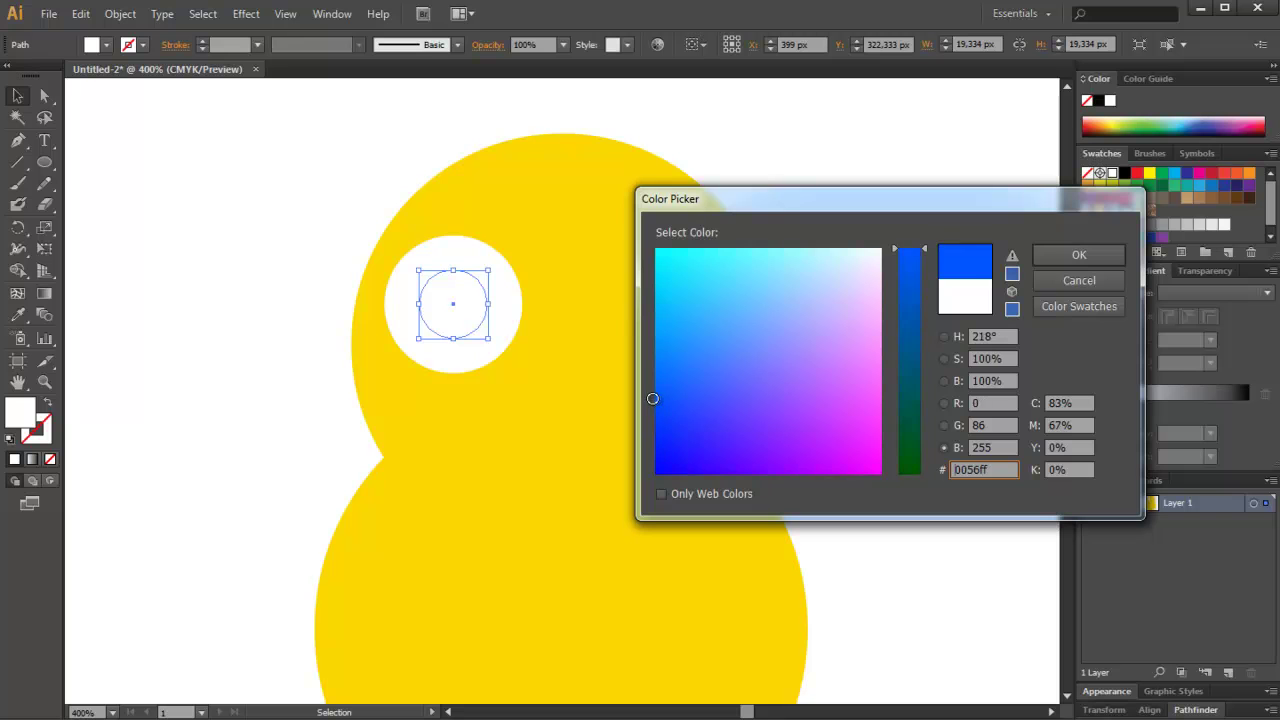
{"action": "left_click", "coordinate": [1057, 263]}
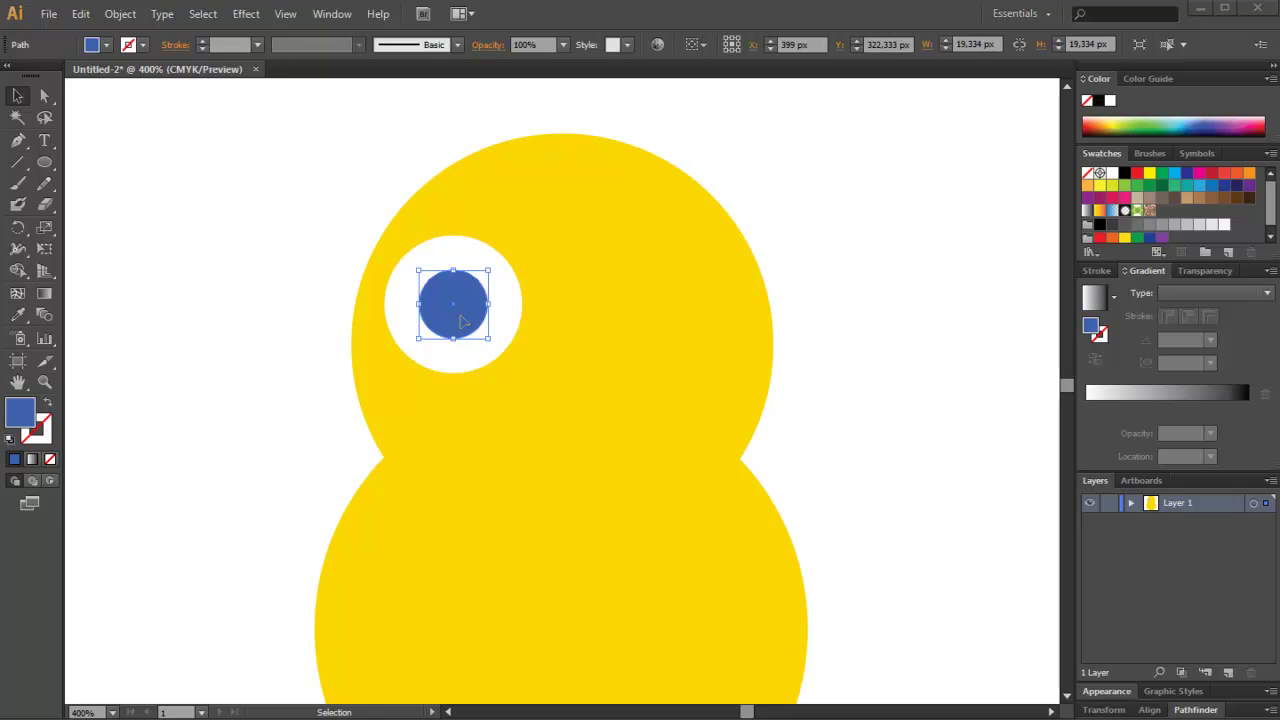
Step: Shift the blue iris toward the eye's lower right and paste a copy onto it
{"action": "left_click_drag", "start_coordinate": [451, 304], "coordinate": [462, 321]}
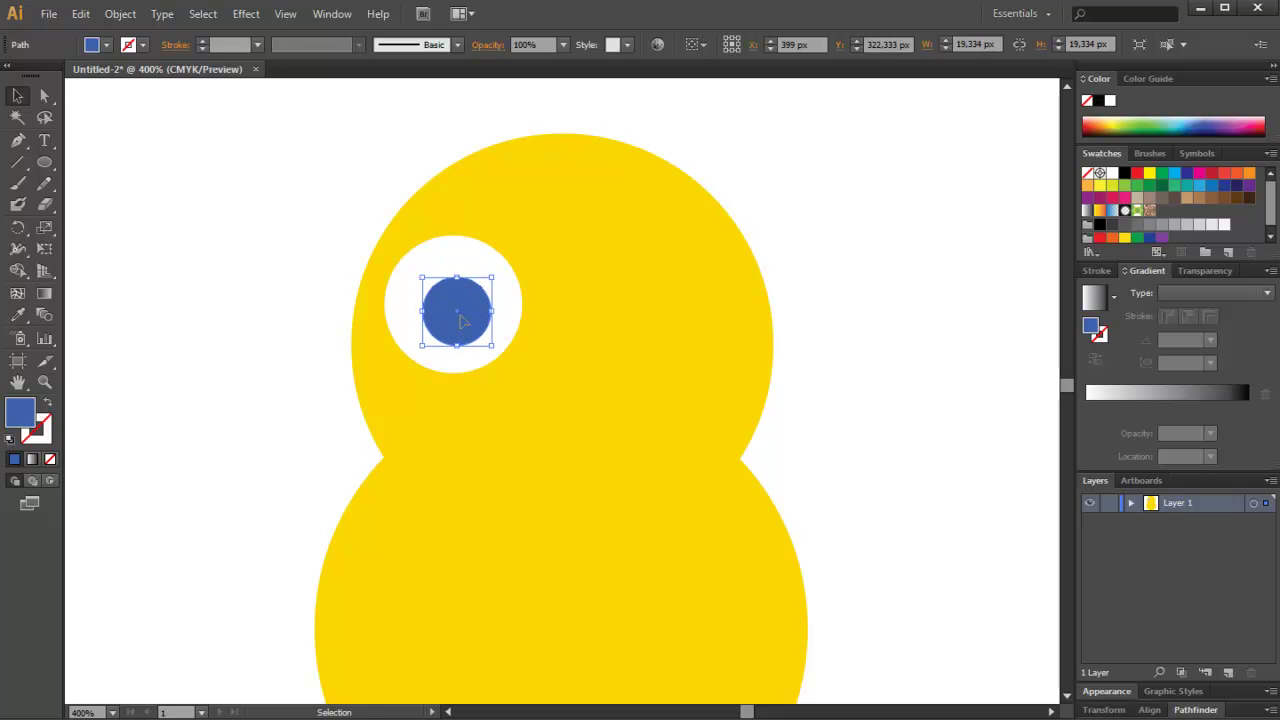
{"action": "key", "text": "Right"}
{"action": "key", "text": "Right"}
{"action": "key", "text": "Right"}
{"action": "key", "text": "Down"}
{"action": "key", "text": "Down"}
{"action": "key", "text": "Down"}
{"action": "key", "text": "Right"}
{"action": "key", "text": "Down"}
{"action": "key", "text": "Down"}
{"action": "key", "text": "Right"}
{"action": "key", "text": "Down"}
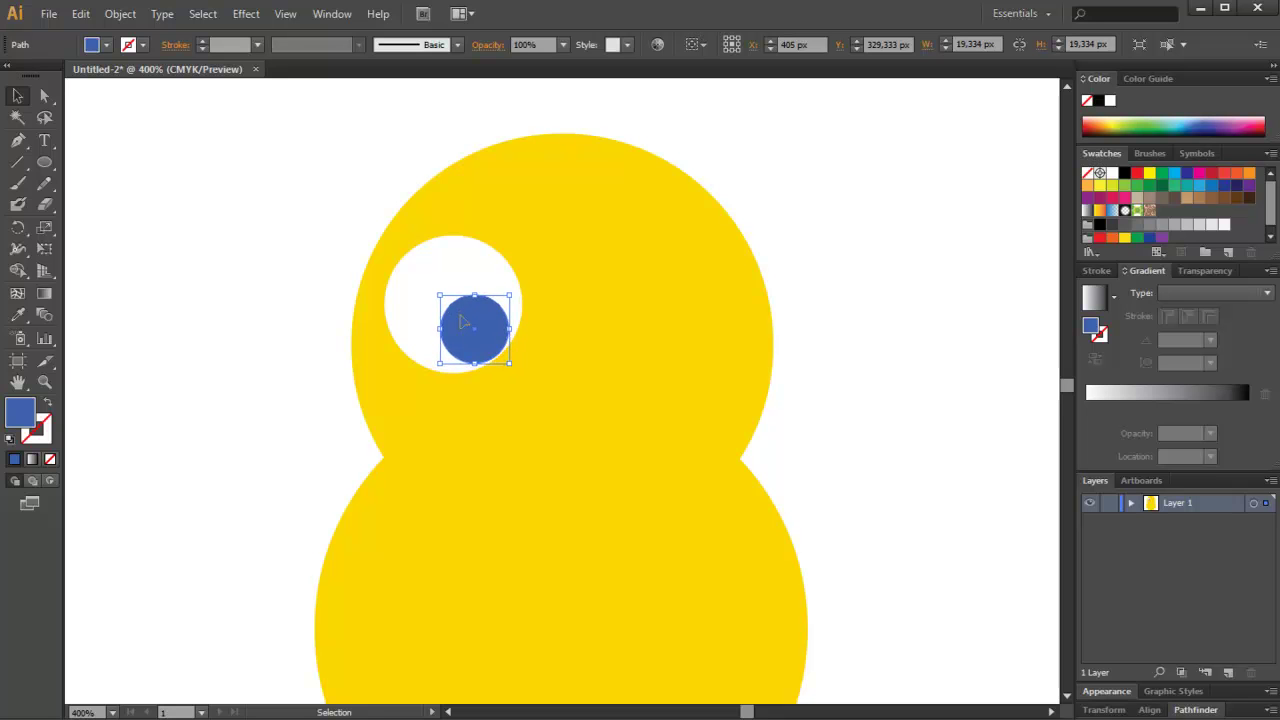
{"action": "key", "text": "a"}
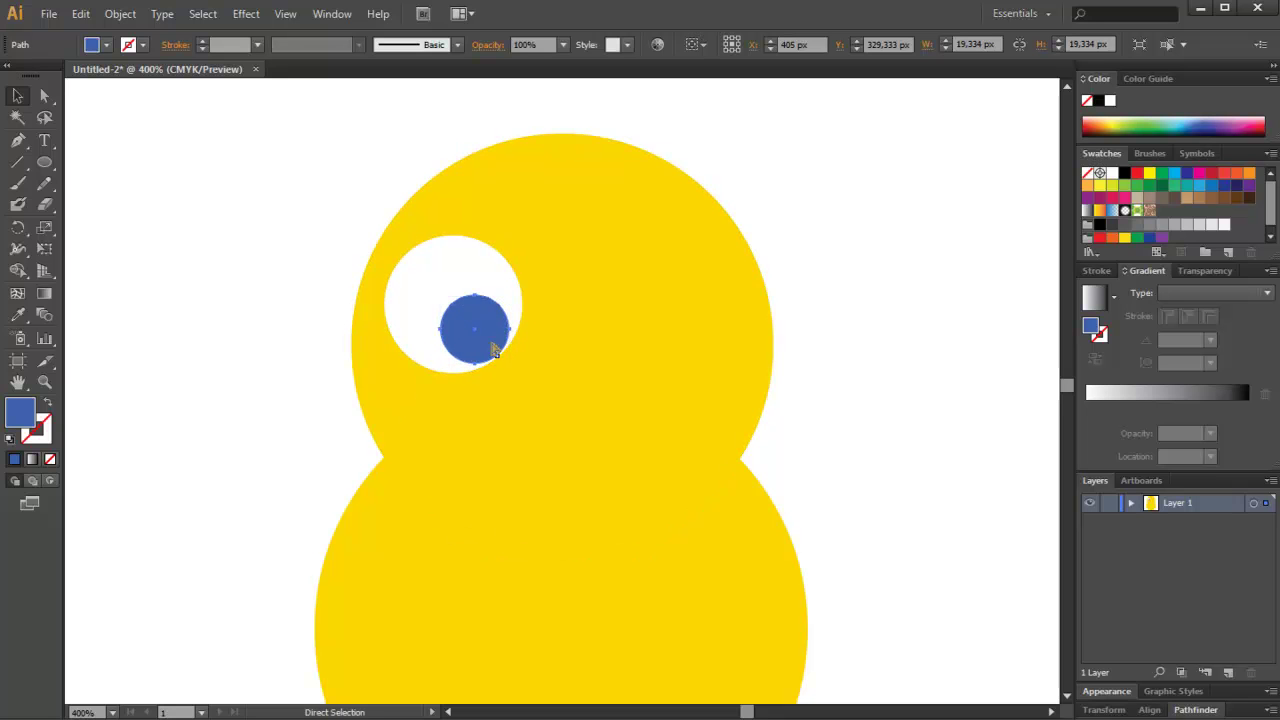
{"action": "key", "text": "ctrl+v"}
{"action": "mouse_move", "coordinate": [582, 389]}
{"action": "left_mouse_down"}
{"action": "mouse_move", "coordinate": [475, 330]}
{"action": "mouse_move", "coordinate": [502, 306]}
{"action": "mouse_move", "coordinate": [492, 315]}
{"action": "left_mouse_up"}
Step: Fill the smallest eye circle black (#000000) and nudge it right and down
{"action": "double_click", "coordinate": [24, 410]}
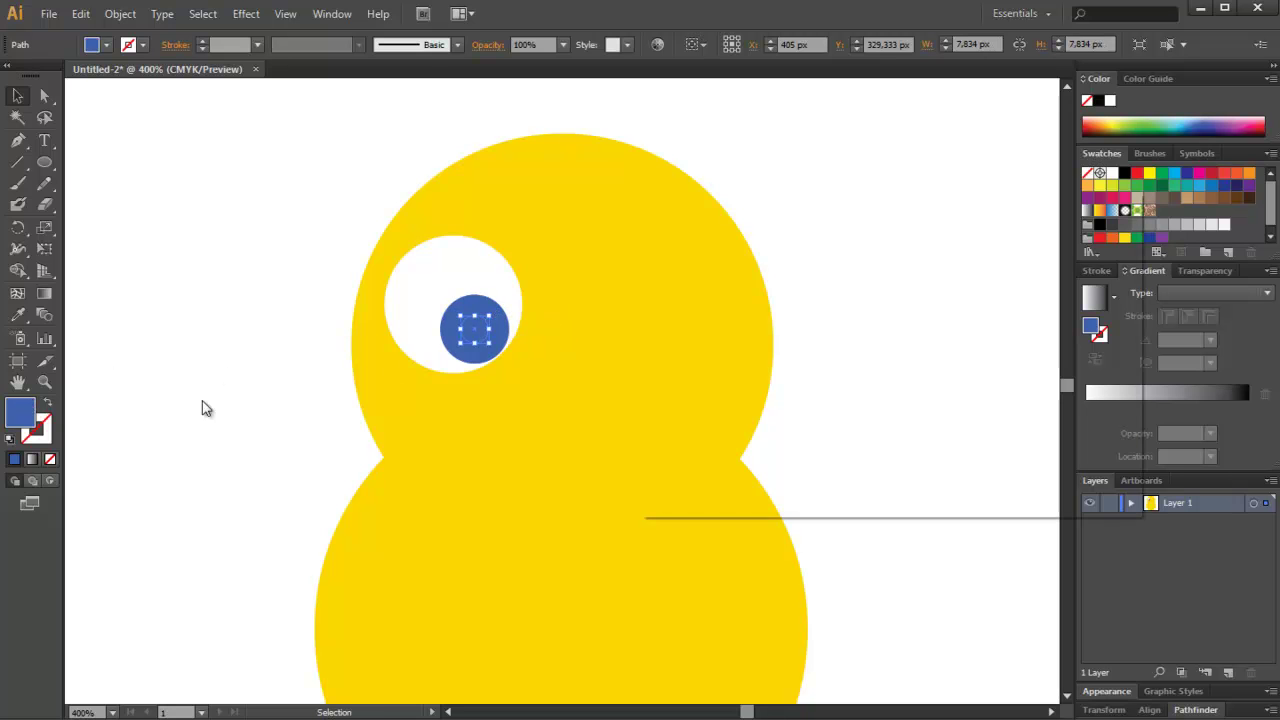
{"action": "left_click_drag", "start_coordinate": [908, 440], "coordinate": [914, 486]}
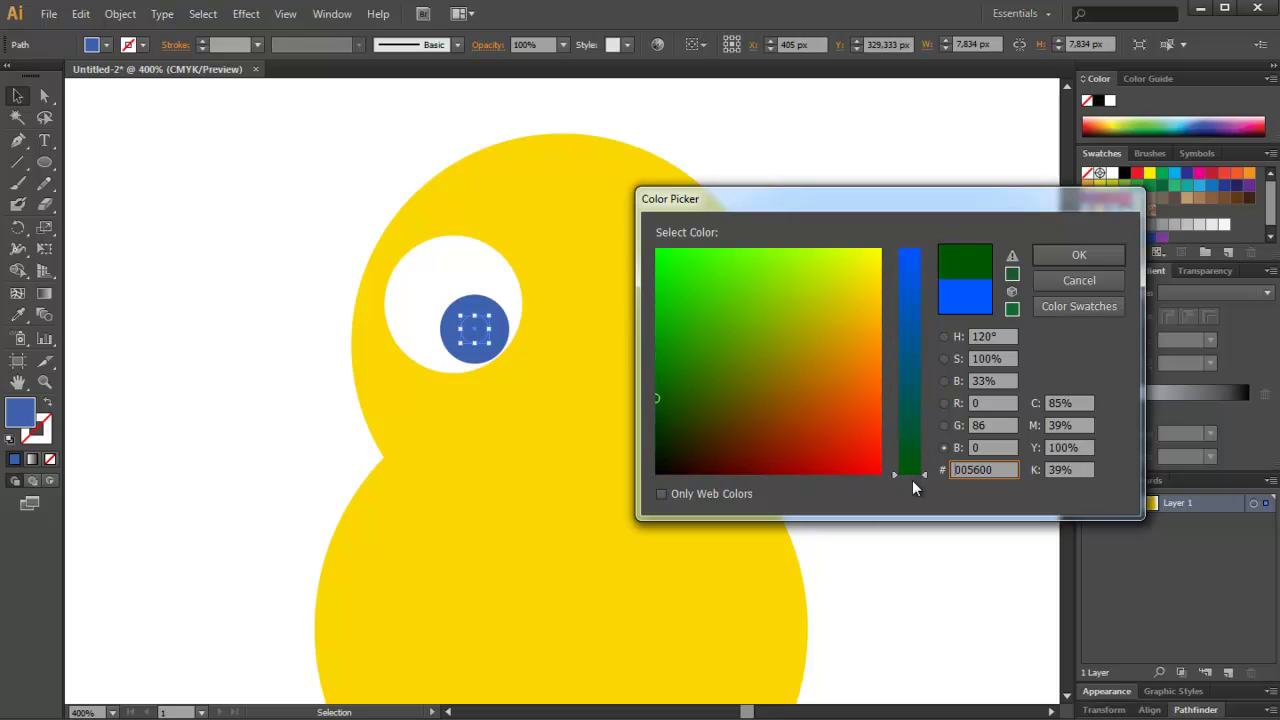
{"action": "left_click_drag", "start_coordinate": [663, 467], "coordinate": [653, 477]}
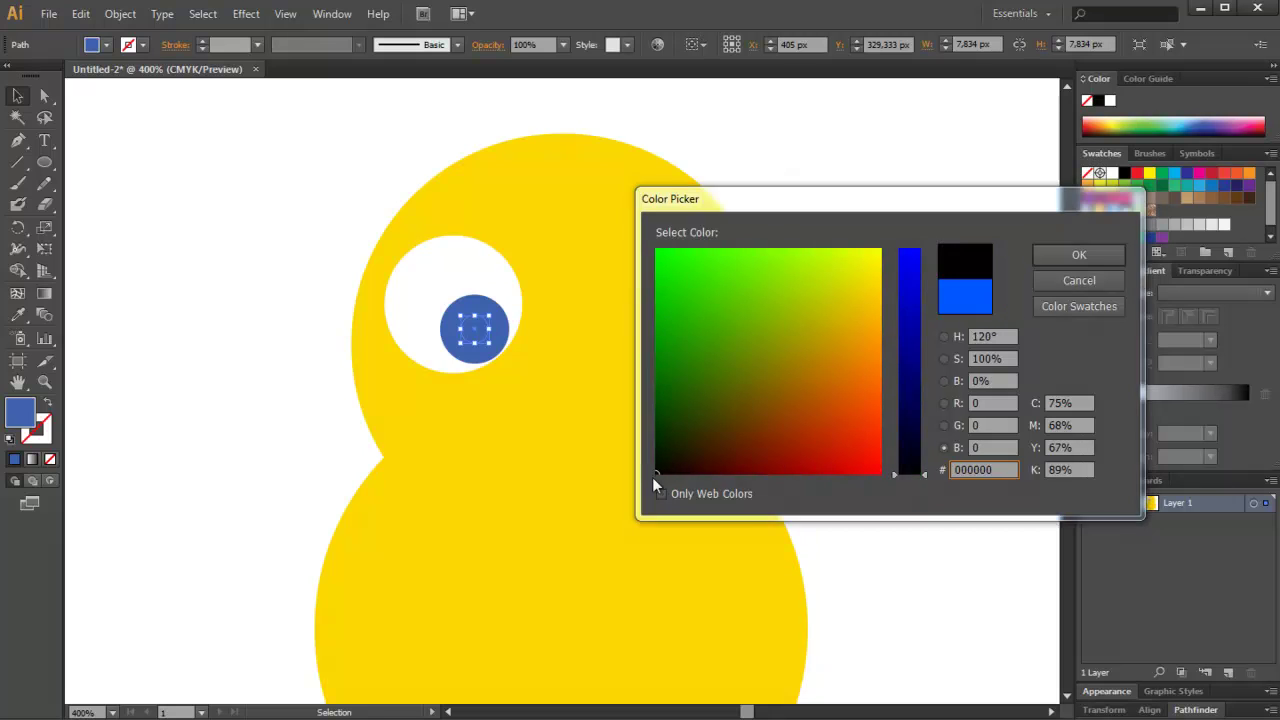
{"action": "key", "text": "Return"}
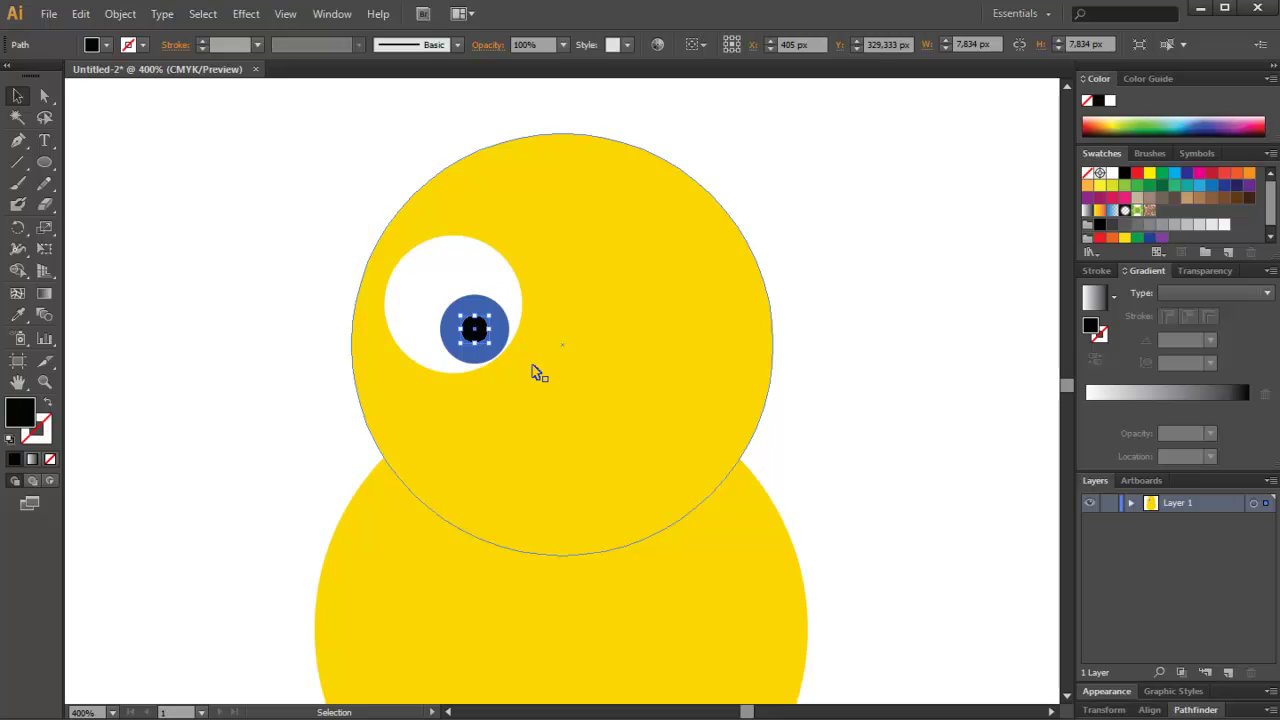
{"action": "key", "text": "Right"}
{"action": "key", "text": "Down"}
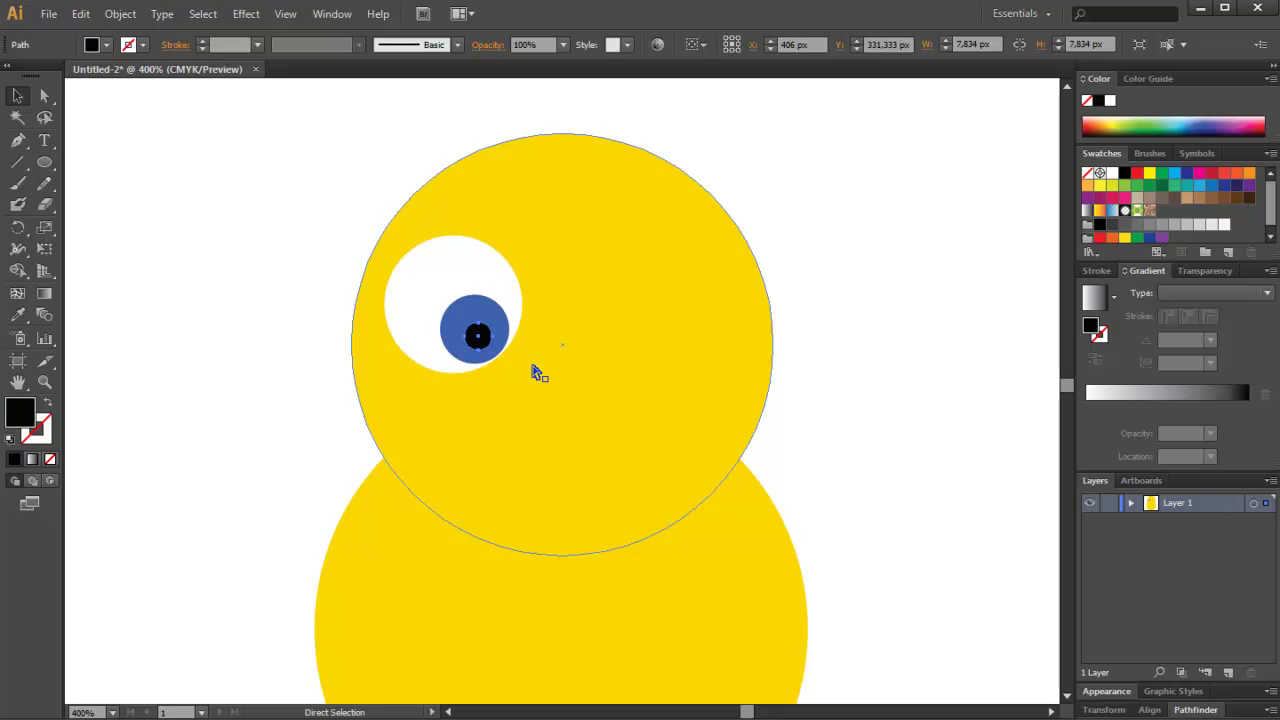
Step: At 800% zoom, duplicate the pupil and shrink the copy to 4.25 px below it
{"action": "key", "text": "ctrl+equal"}
{"action": "left_click_drag", "start_coordinate": [531, 365], "coordinate": [691, 492]}
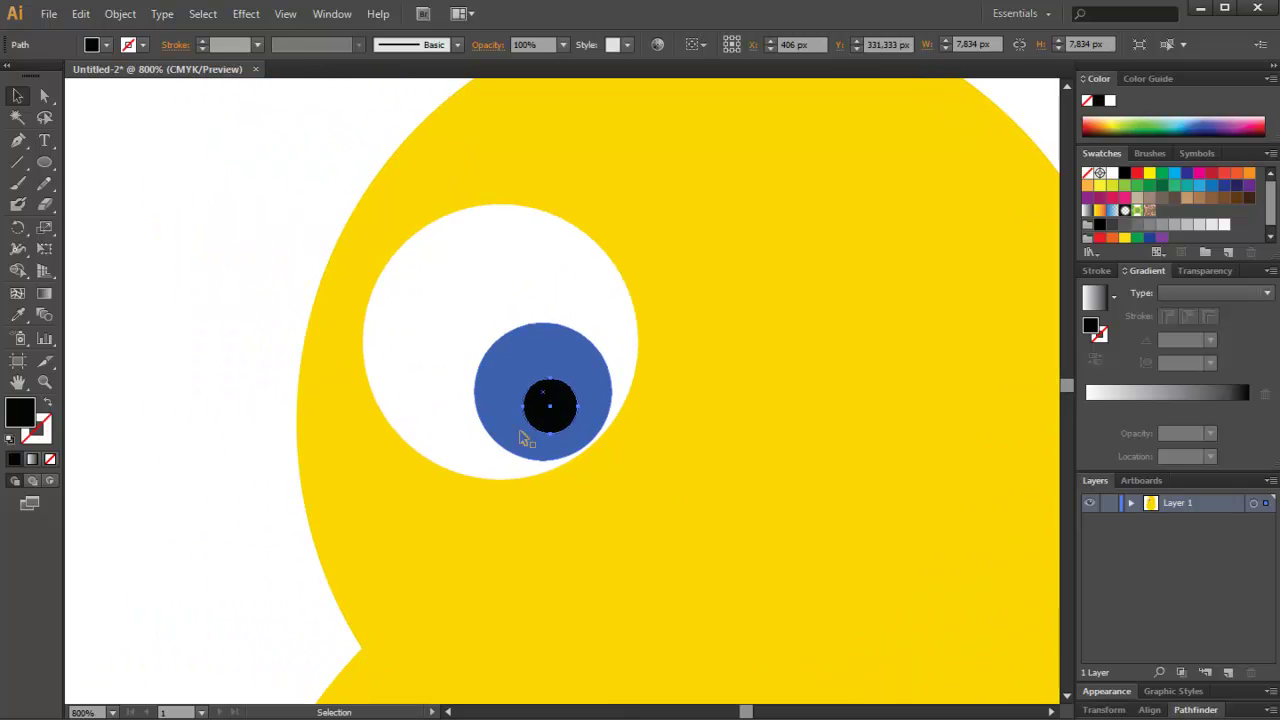
{"action": "key", "text": "ctrl+c"}
{"action": "key", "text": "ctrl+f"}
{"action": "key", "text": "Right"}
{"action": "key", "text": "Right"}
{"action": "key", "text": "Up"}
{"action": "key", "text": "Up"}
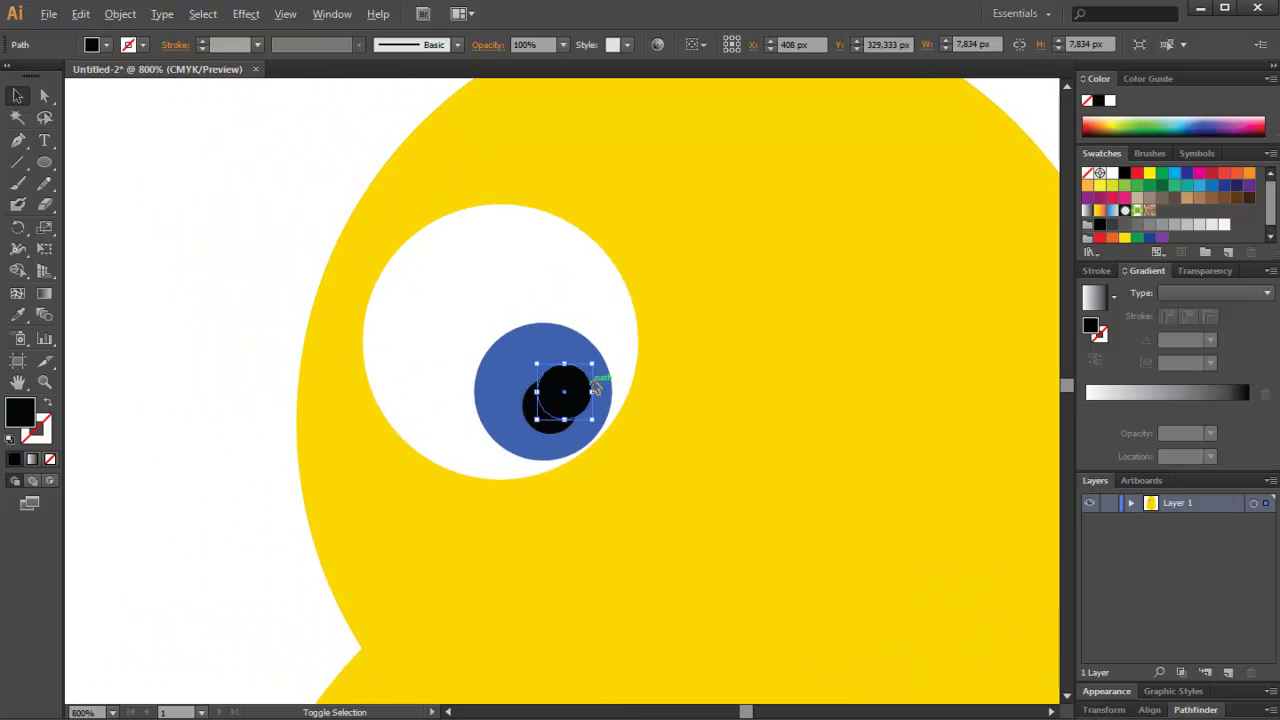
{"action": "mouse_move", "coordinate": [592, 364]}
{"action": "left_mouse_down"}
{"action": "mouse_move", "coordinate": [577, 379]}
{"action": "mouse_move", "coordinate": [571, 447]}
{"action": "left_mouse_up"}
Step: Make the 4.251 px dot on the pupil white
{"action": "double_click", "coordinate": [20, 411]}
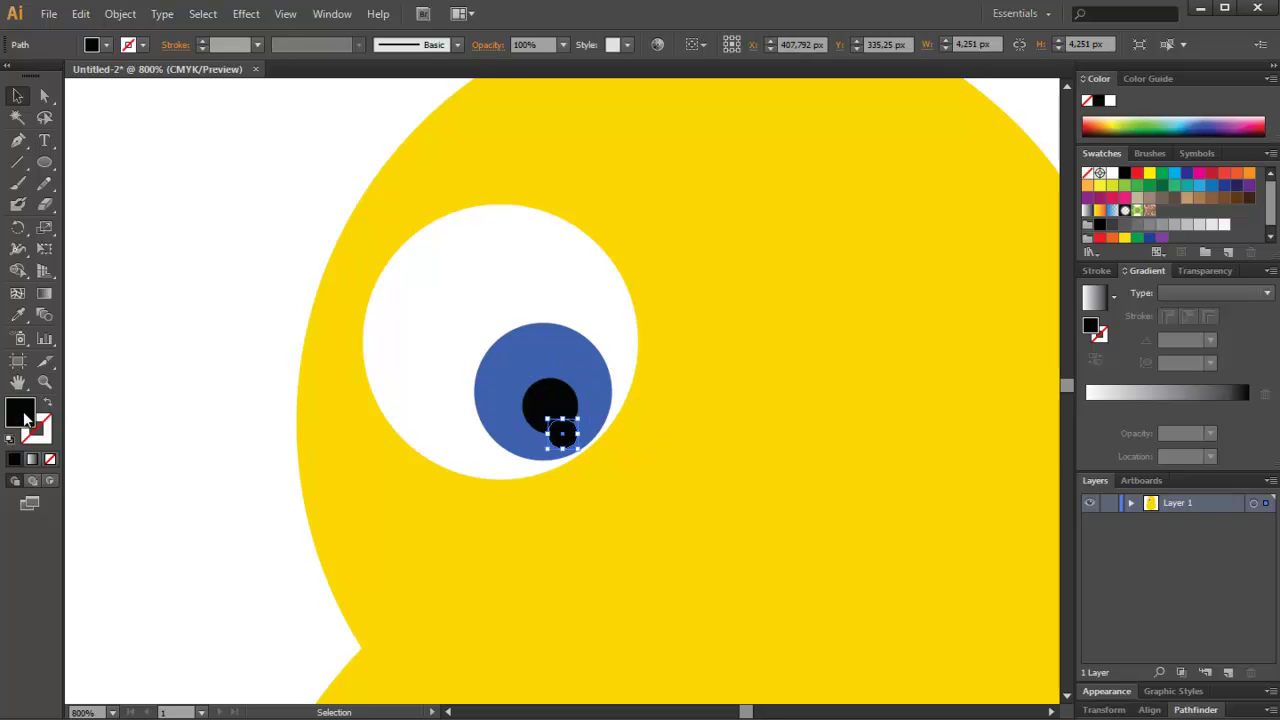
{"action": "left_click", "coordinate": [880, 250]}
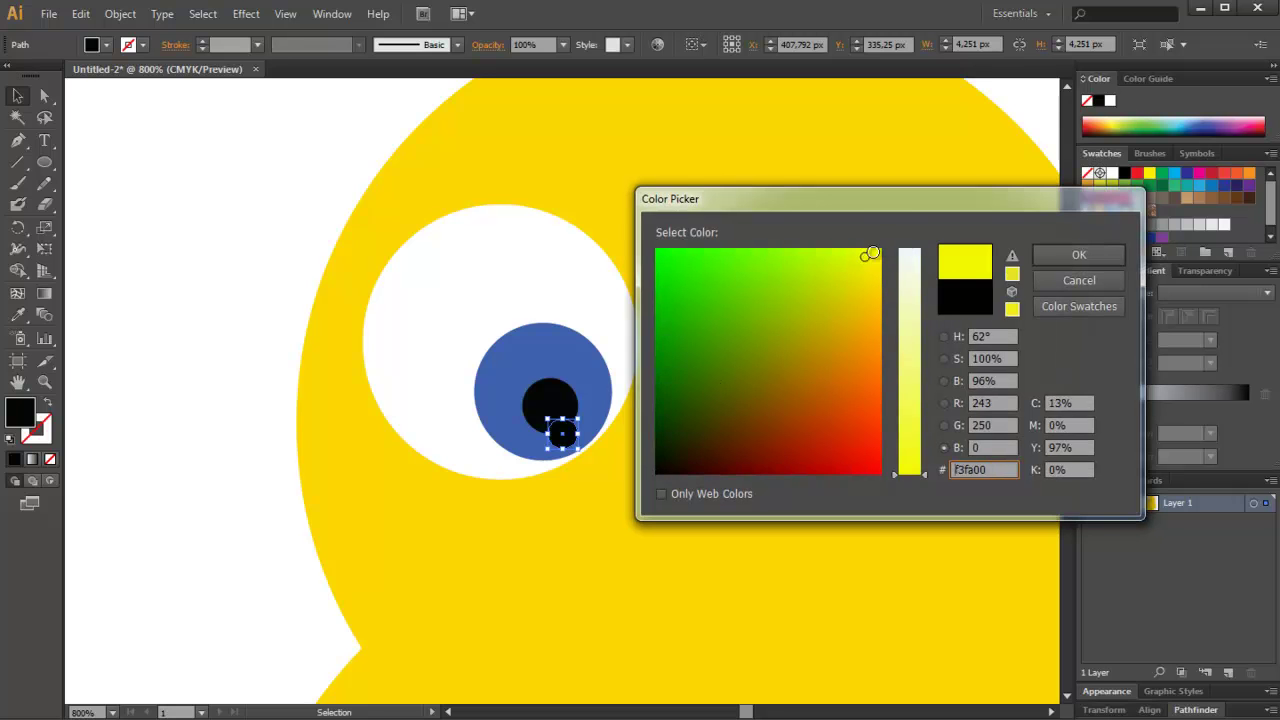
{"action": "left_click", "coordinate": [909, 250]}
{"action": "left_click", "coordinate": [1079, 255]}
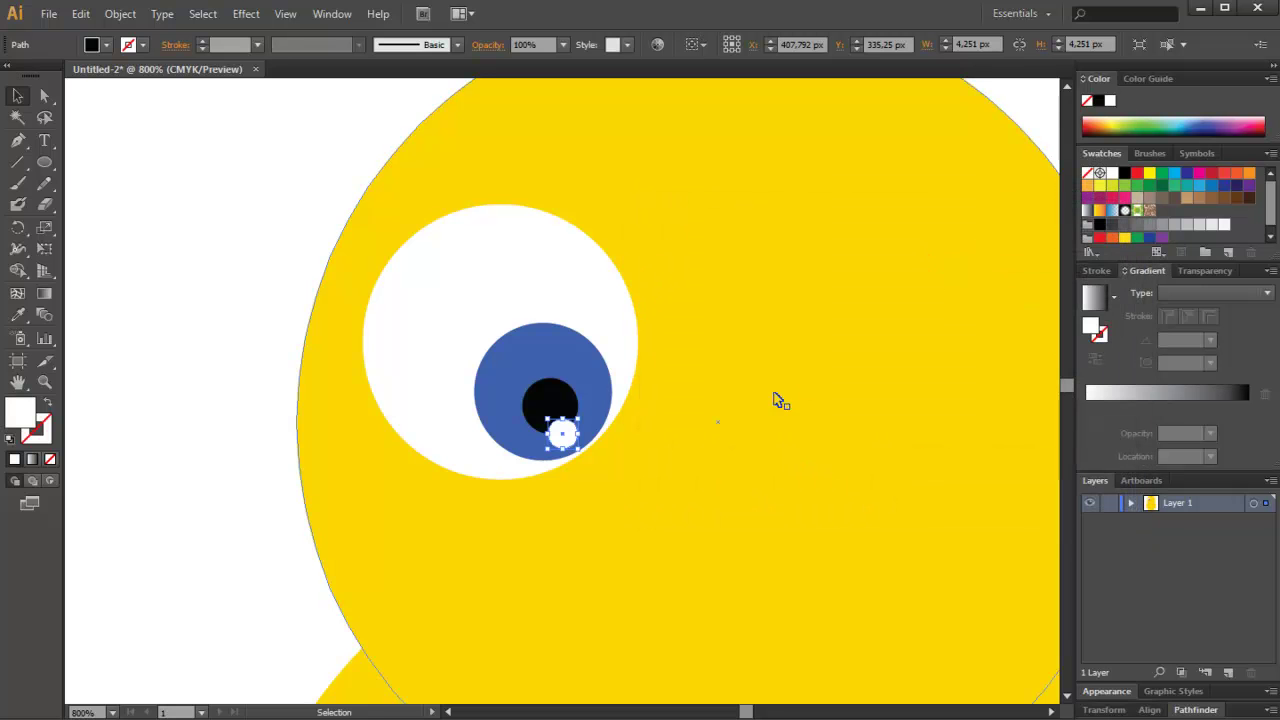
Step: Add a 2.501 px white highlight copy at the pupil's upper left, then zoom out
{"action": "mouse_move", "coordinate": [580, 401]}
{"action": "left_mouse_down"}
{"action": "mouse_move", "coordinate": [527, 377]}
{"action": "mouse_move", "coordinate": [542, 367]}
{"action": "left_mouse_up"}
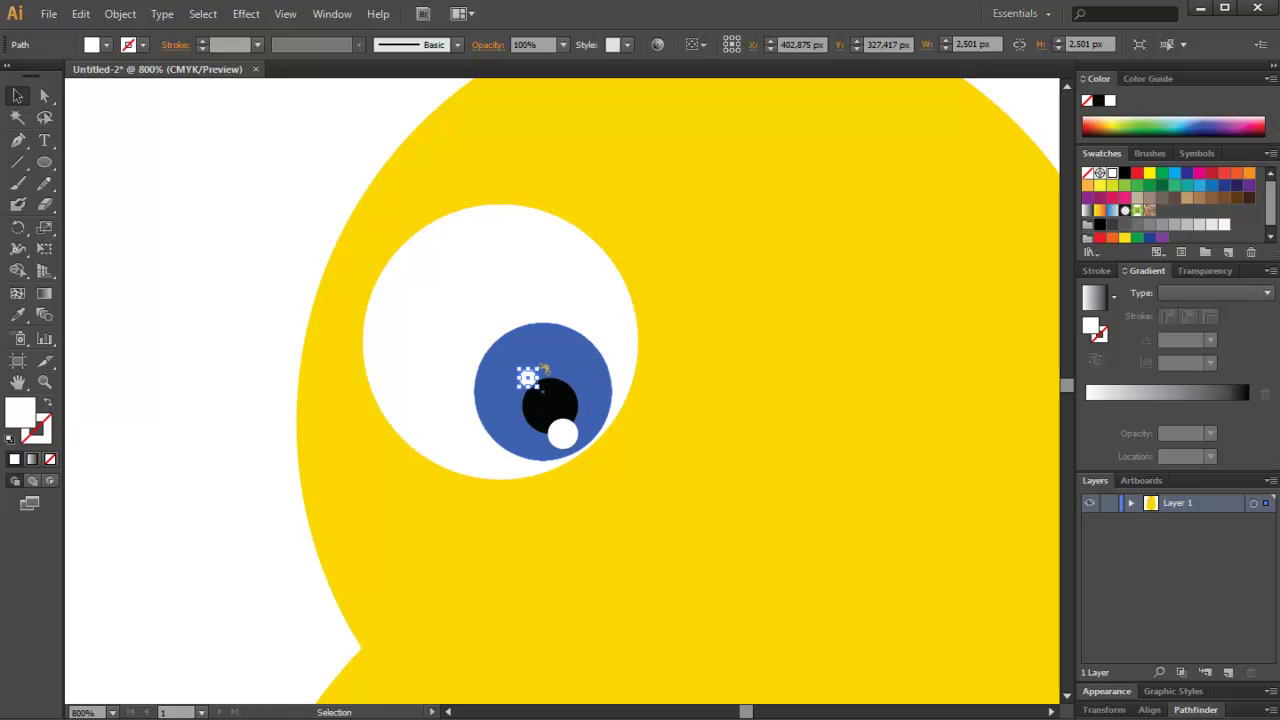
{"action": "key", "text": "Down"}
{"action": "key", "text": "Right"}
{"action": "left_click", "coordinate": [680, 356]}
{"action": "key", "text": "a"}
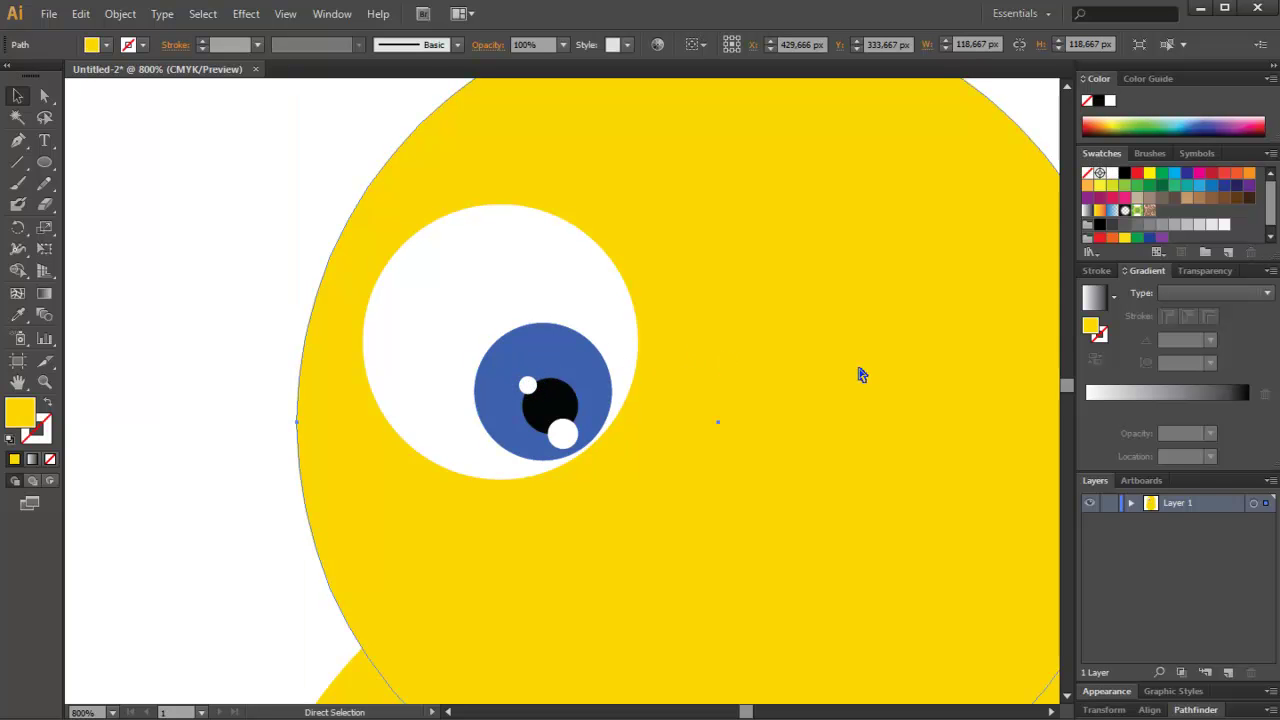
{"action": "key", "text": "ctrl+minus"}
{"action": "key", "text": "ctrl+minus"}
{"action": "key", "text": "ctrl+minus"}
{"action": "key", "text": "v"}
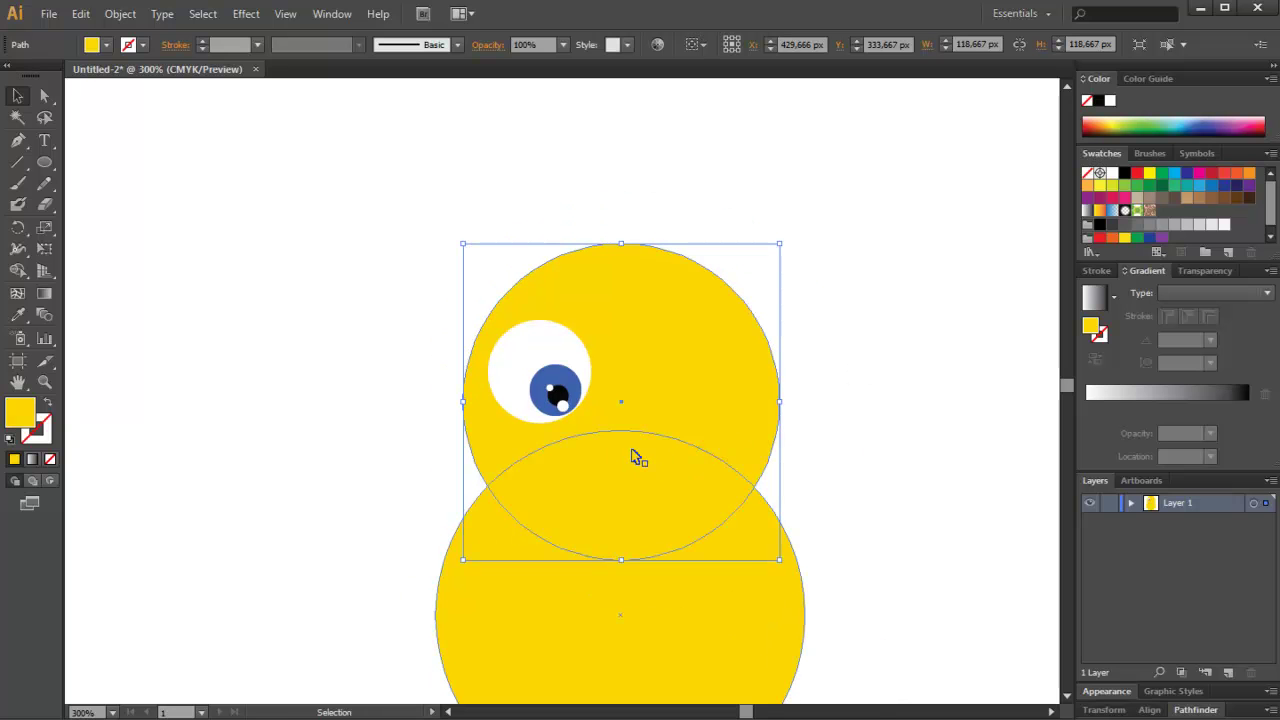
Step: Nudge the eye group into its final spot on the head's left side
{"action": "left_click", "coordinate": [547, 375]}
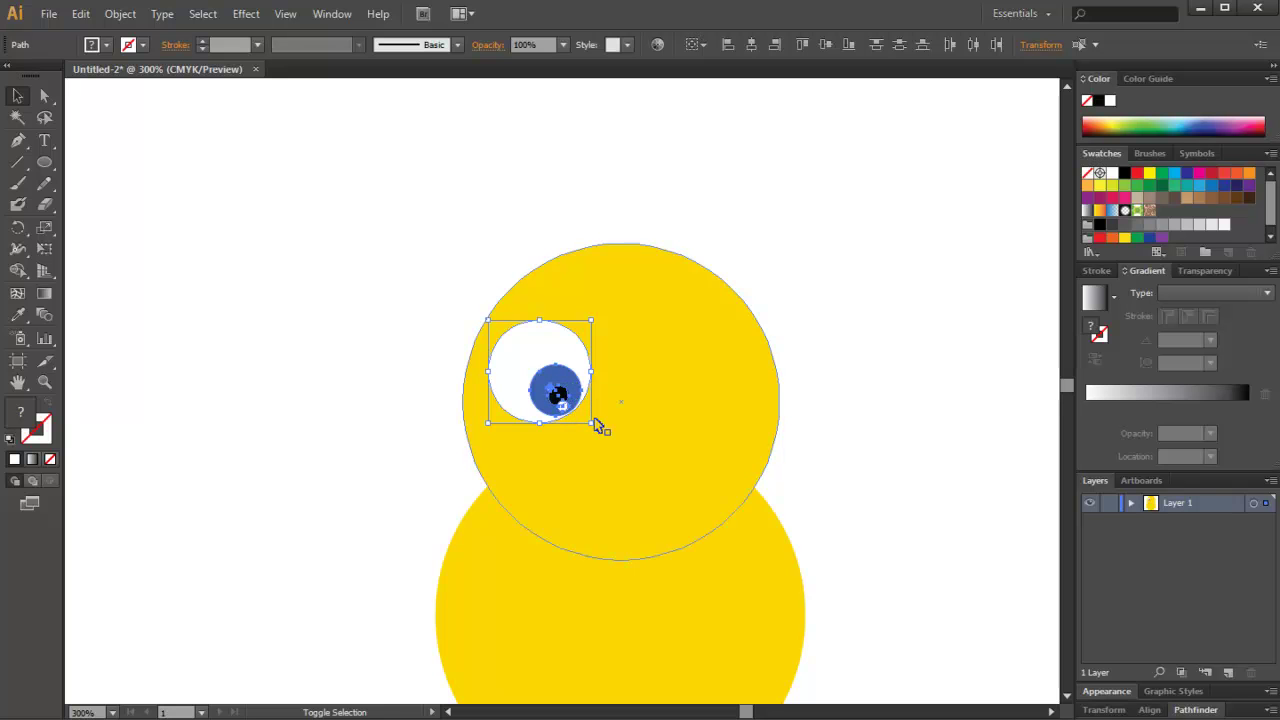
{"action": "key", "text": "shift+Down"}
{"action": "key", "text": "shift+Down"}
{"action": "key", "text": "shift+Down"}
{"action": "key", "text": "shift+Up"}
{"action": "key", "text": "shift+Up"}
{"action": "key", "text": "Down"}
{"action": "key", "text": "Down"}
{"action": "key", "text": "Down"}
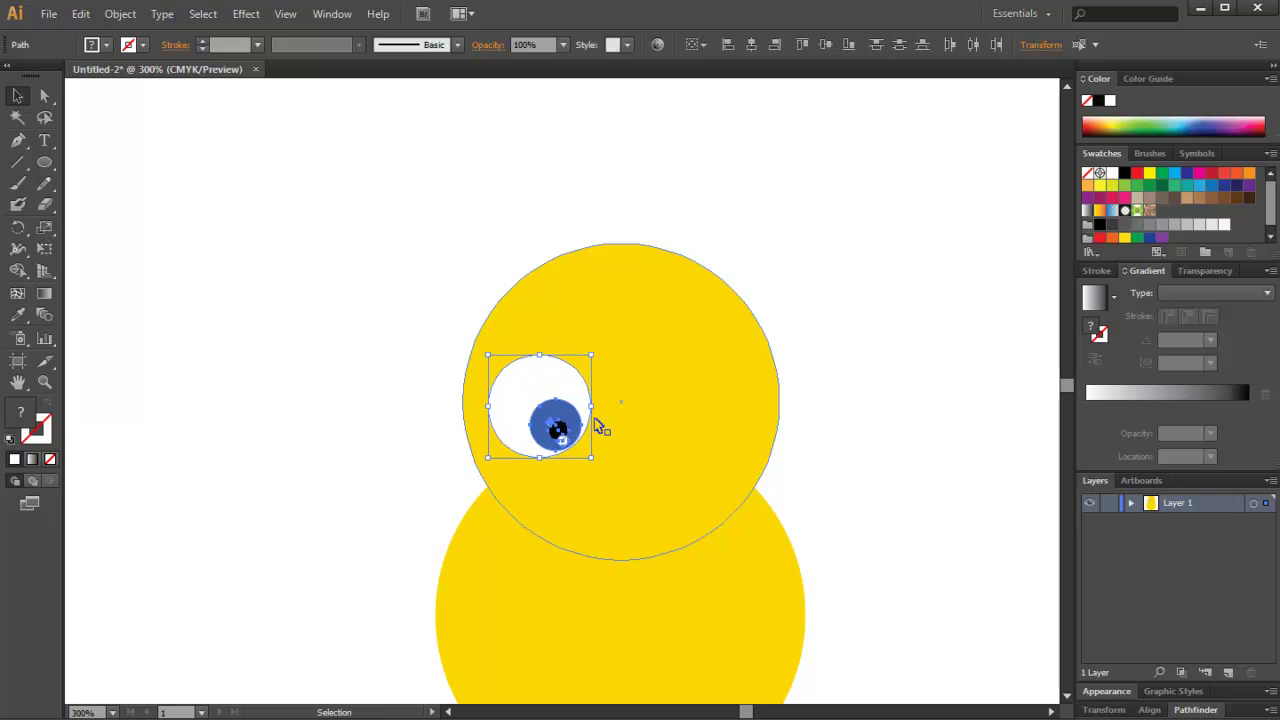
{"action": "key", "text": "Right"}
{"action": "key", "text": "Right"}
{"action": "key", "text": "Right"}
{"action": "key", "text": "Right"}
{"action": "key", "text": "Right"}
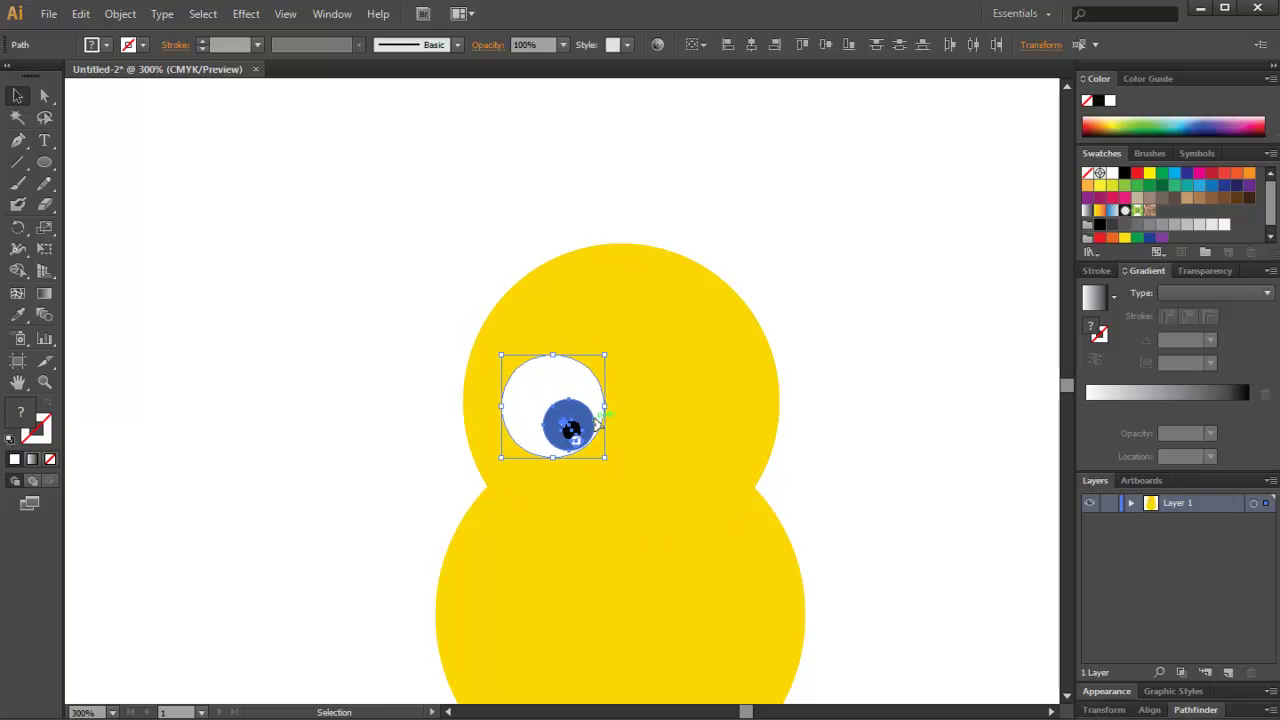
{"action": "key", "text": "Up"}
{"action": "key", "text": "Up"}
{"action": "key", "text": "Up"}
{"action": "key", "text": "Up"}
{"action": "key", "text": "Right"}
{"action": "key", "text": "Right"}
{"action": "key", "text": "Right"}
{"action": "key", "text": "Left"}
{"action": "key", "text": "Left"}
{"action": "key", "text": "Down"}
{"action": "key", "text": "Down"}
{"action": "key", "text": "Down"}
Step: Duplicate the eye to the right and reflect the copy across the vertical axis
{"action": "key", "text": "alt+shift+Right"}
{"action": "key", "text": "shift+Right"}
{"action": "key", "text": "shift+Right"}
{"action": "key", "text": "shift+Right"}
{"action": "key", "text": "shift+Right"}
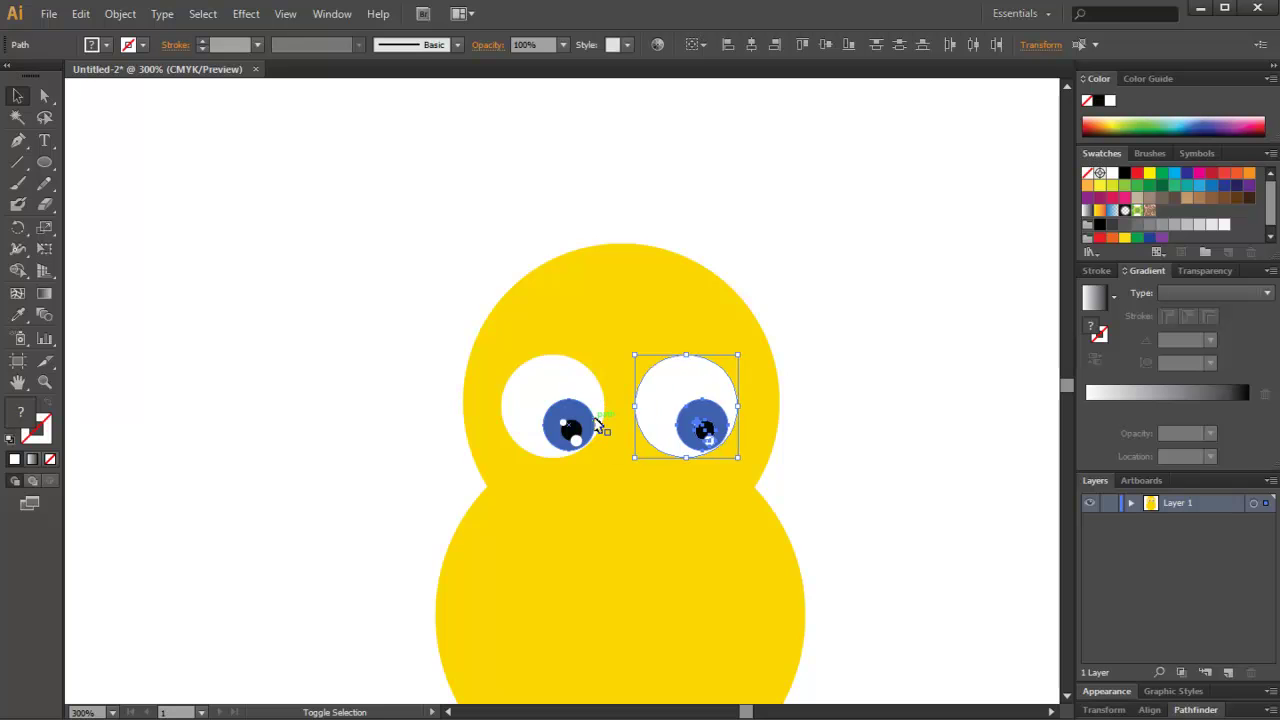
{"action": "right_click", "coordinate": [681, 402]}
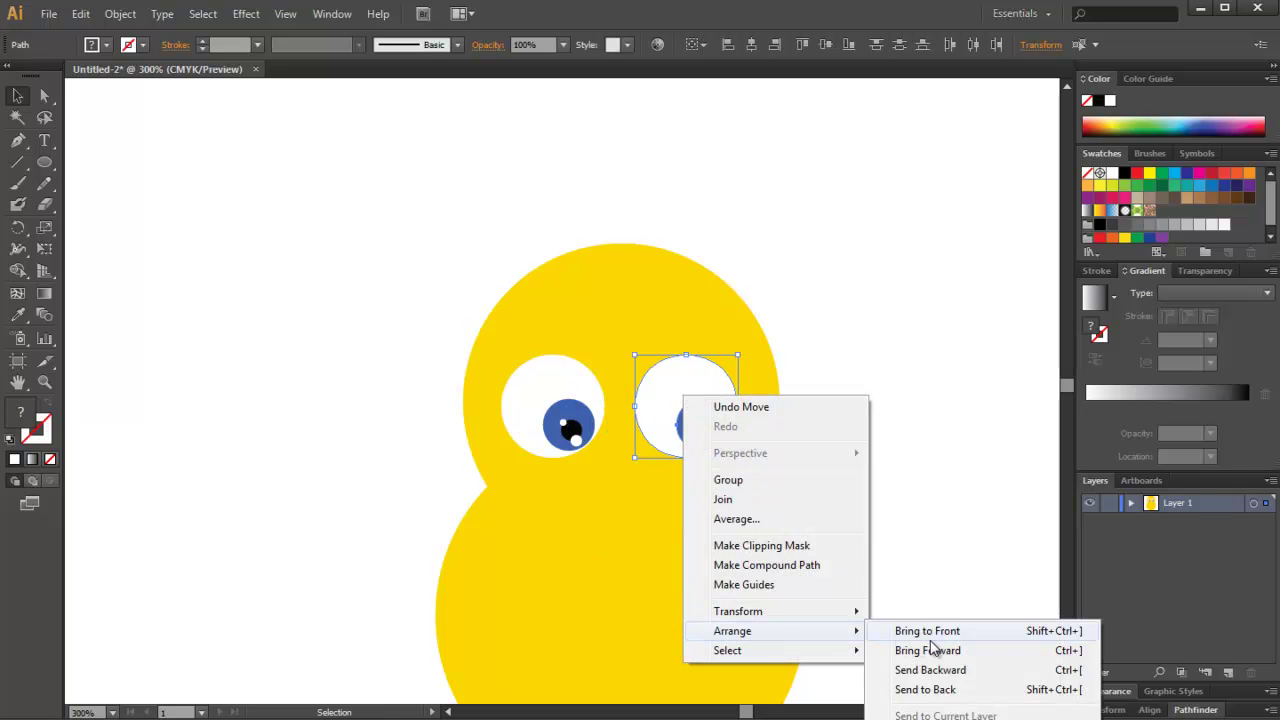
{"action": "mouse_move", "coordinate": [738, 611]}
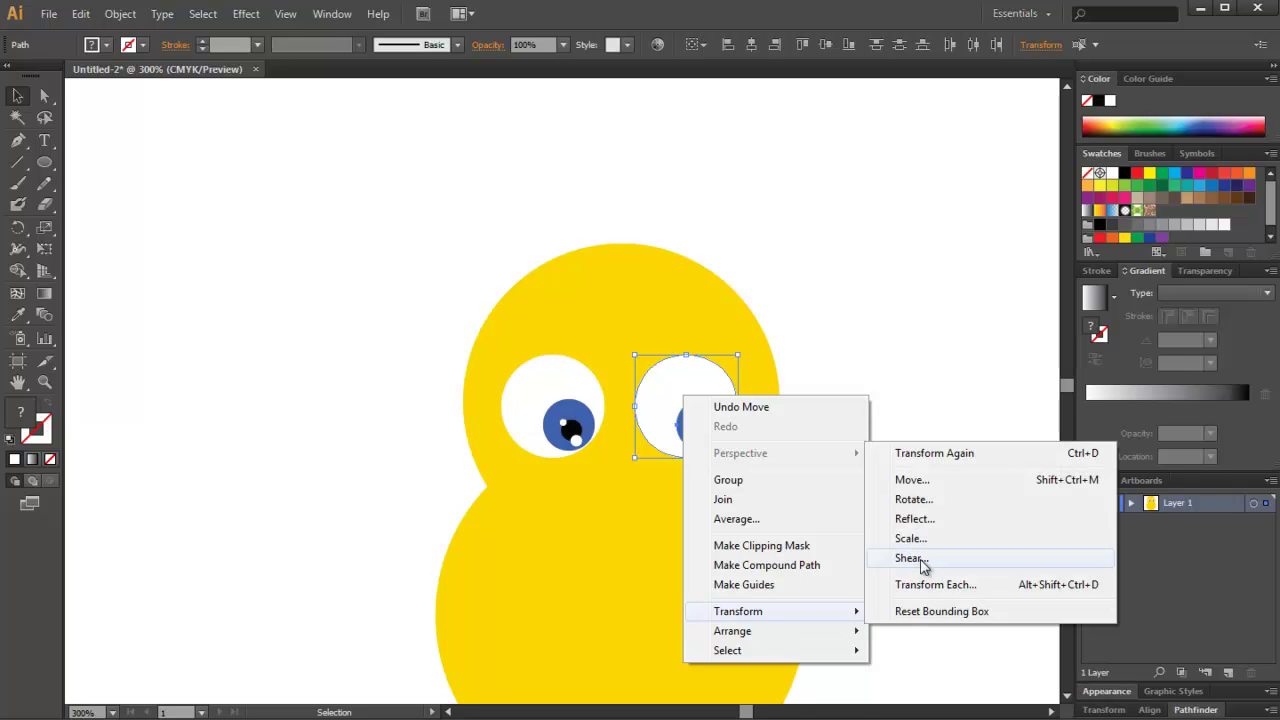
{"action": "left_click", "coordinate": [922, 522]}
{"action": "key", "text": "Return"}
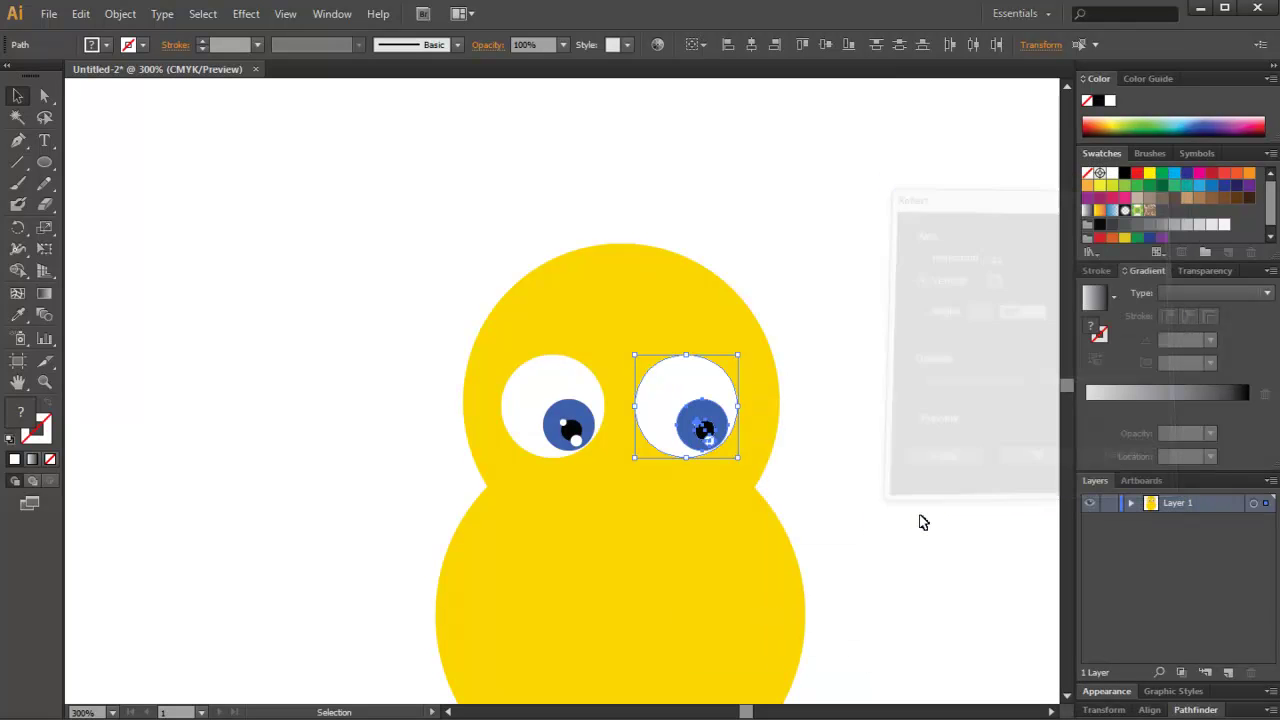
{"action": "left_click", "coordinate": [911, 523]}
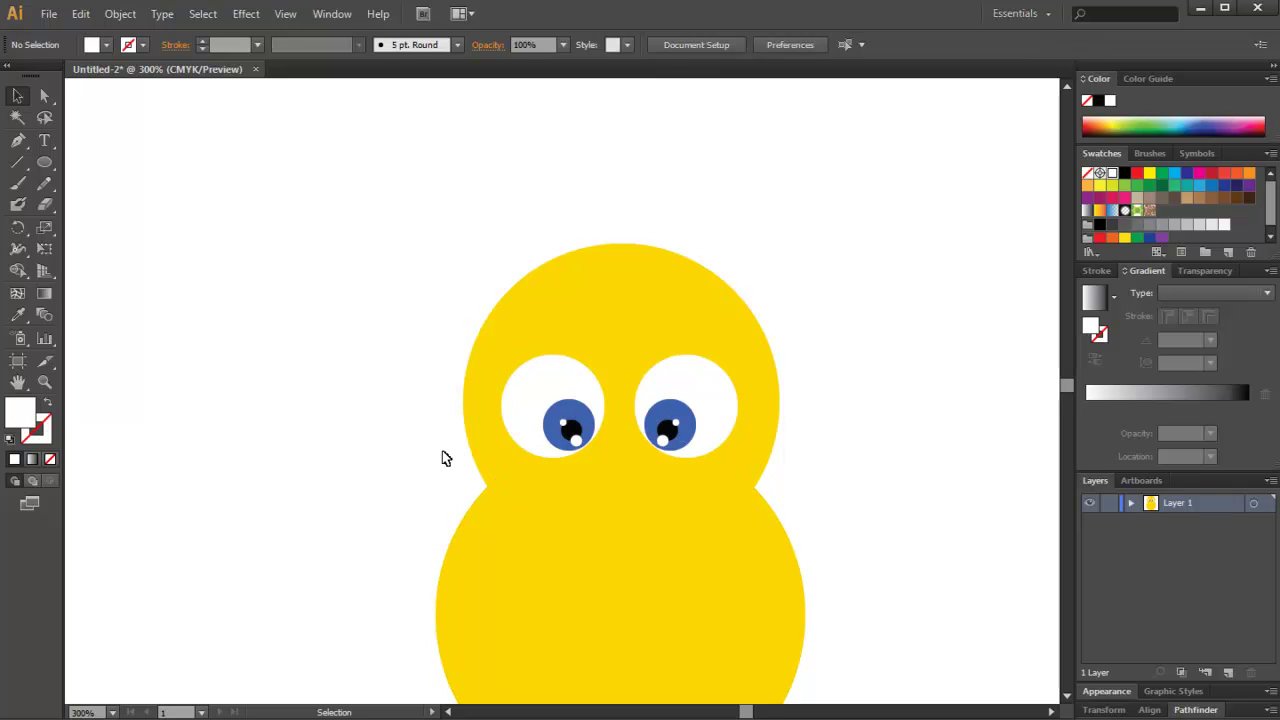
Step: Draw a curved Pen arc over the head's top-left edge with fill set to None
{"action": "left_click", "coordinate": [18, 140]}
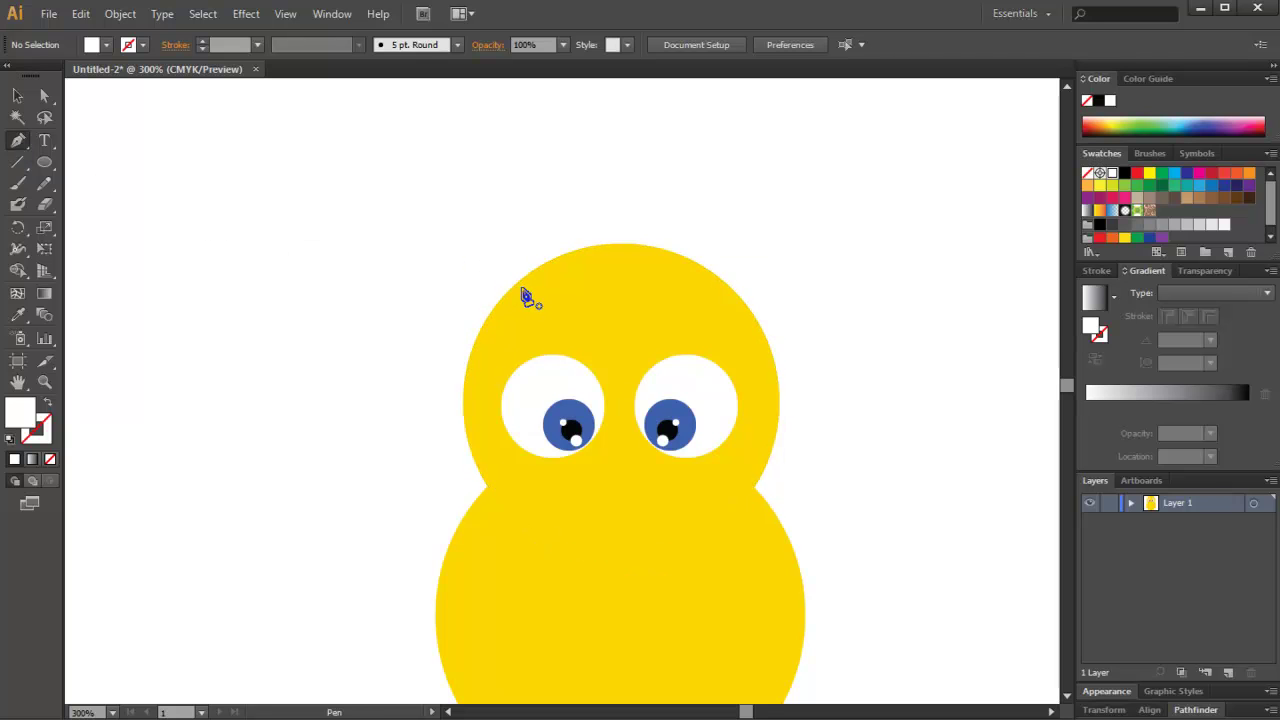
{"action": "left_click", "coordinate": [521, 289]}
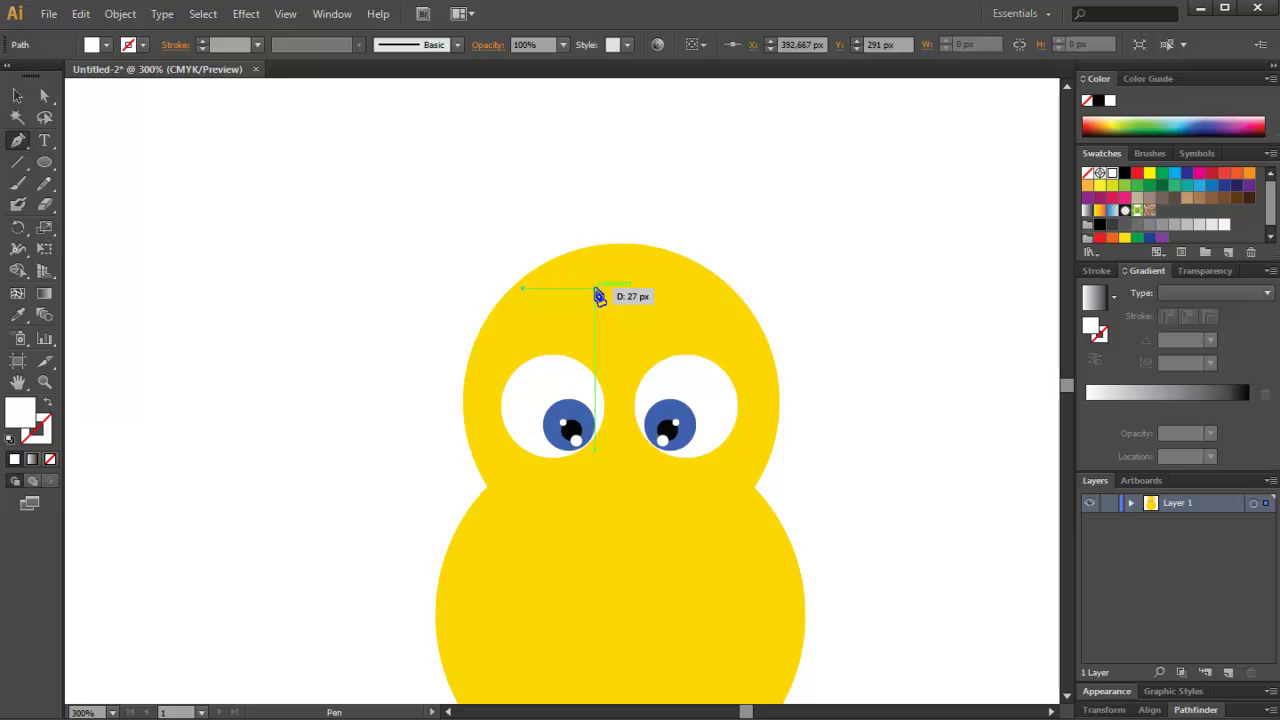
{"action": "left_click_drag", "start_coordinate": [582, 289], "coordinate": [616, 360]}
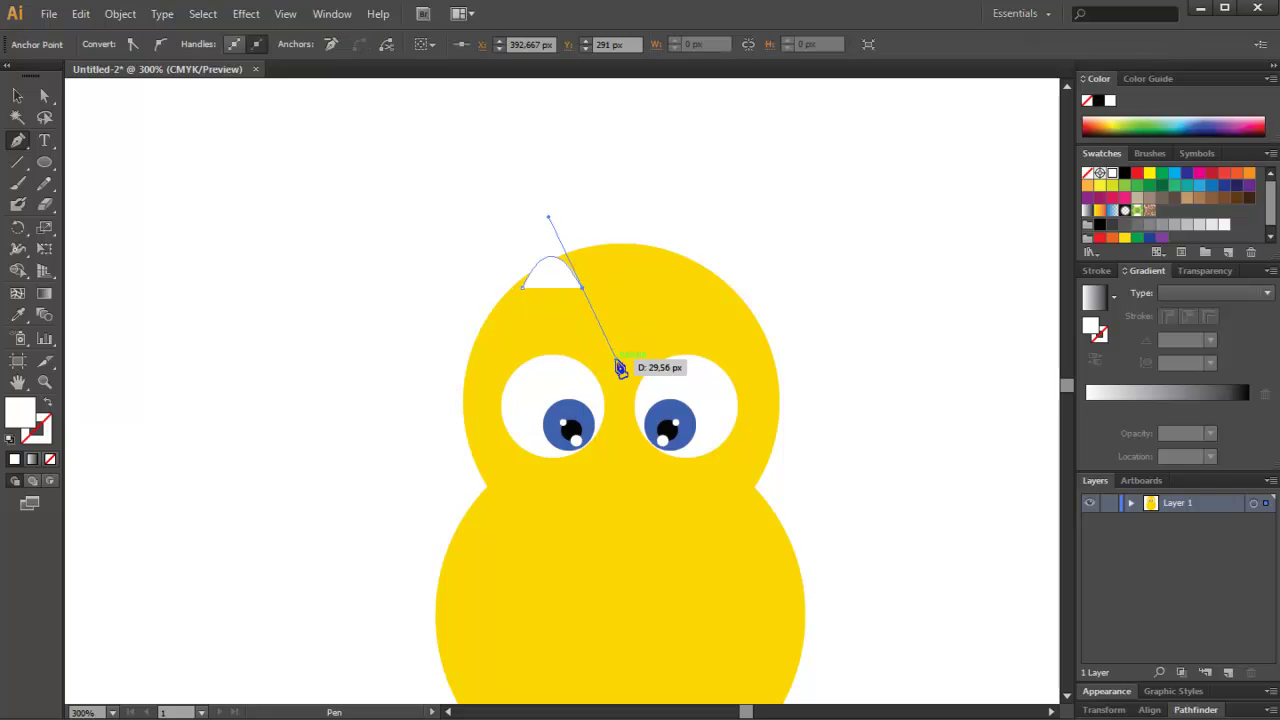
{"action": "left_click", "coordinate": [20, 97]}
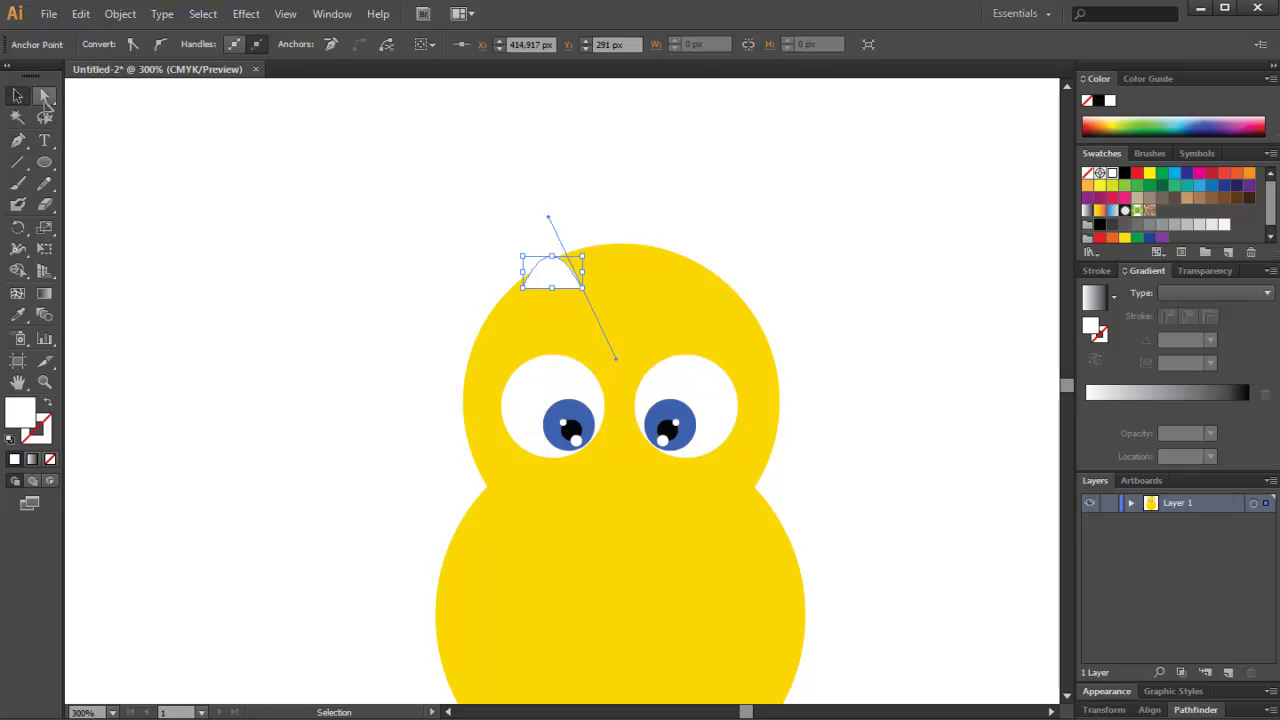
{"action": "left_click", "coordinate": [50, 459]}
Step: Give the arc a black stroke with the tapered width profile
{"action": "double_click", "coordinate": [36, 430]}
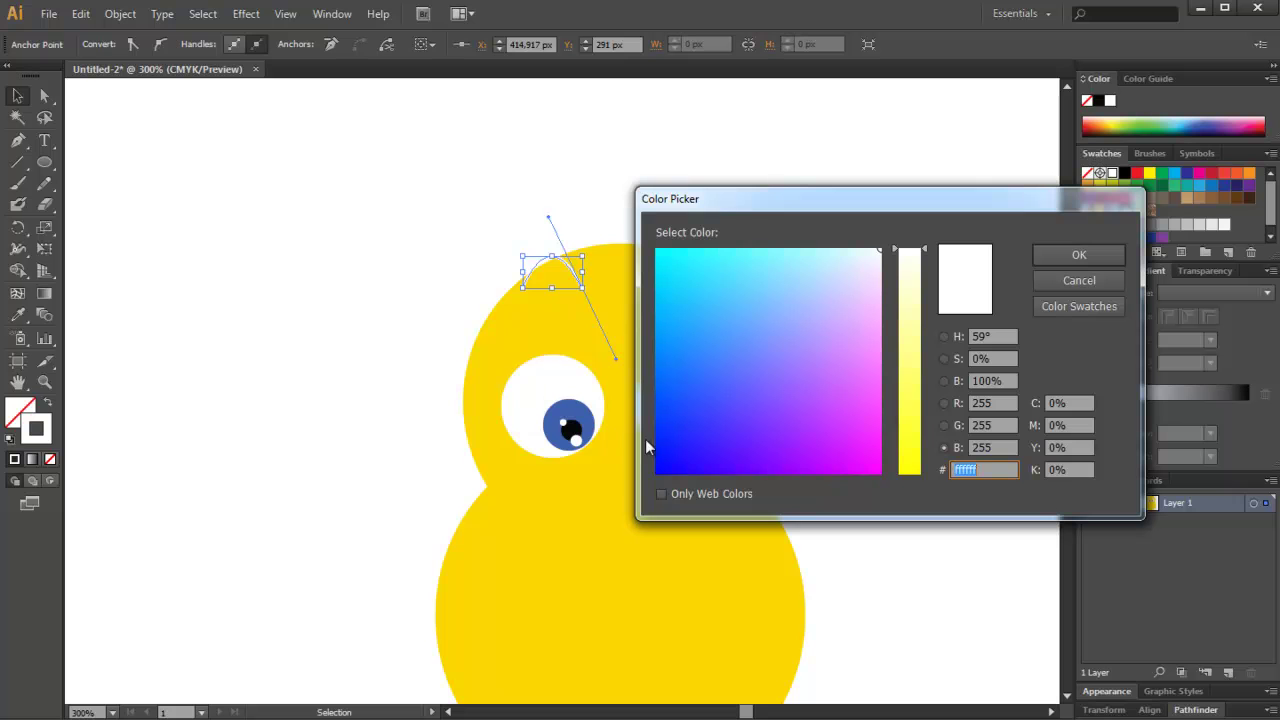
{"action": "left_click", "coordinate": [657, 472]}
{"action": "left_click", "coordinate": [905, 474]}
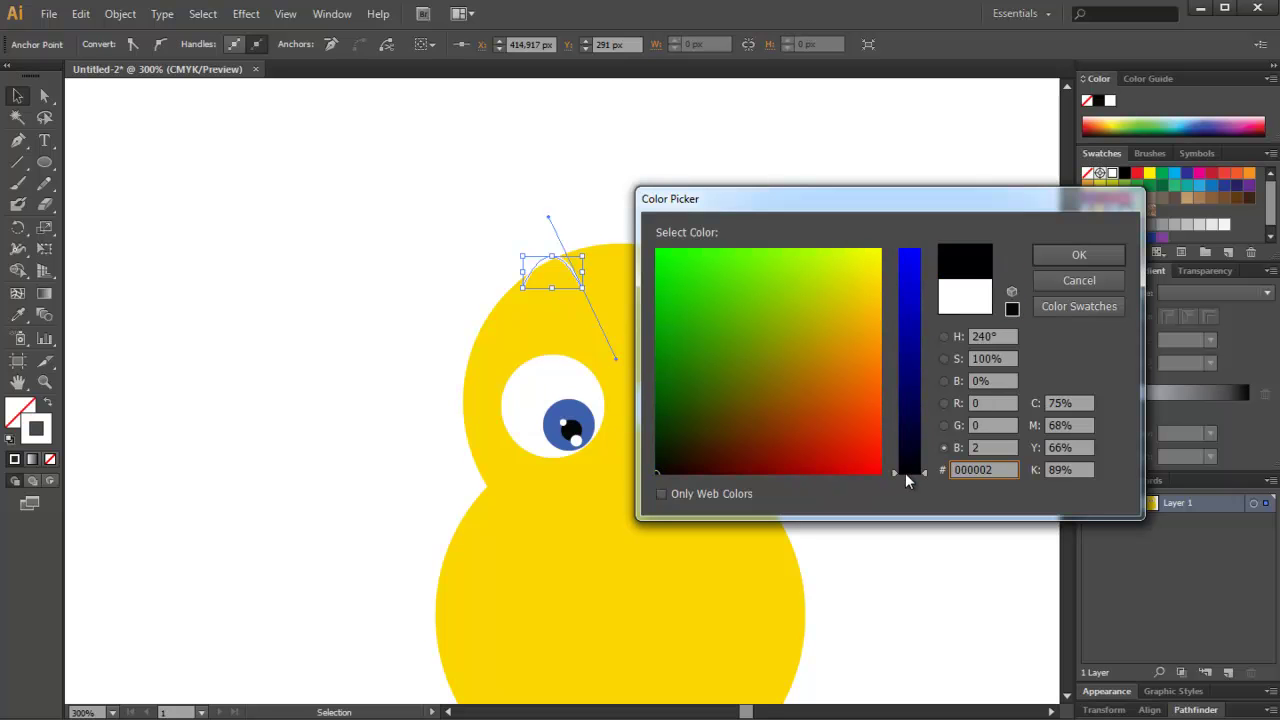
{"action": "key", "text": "Return"}
{"action": "left_click", "coordinate": [178, 142]}
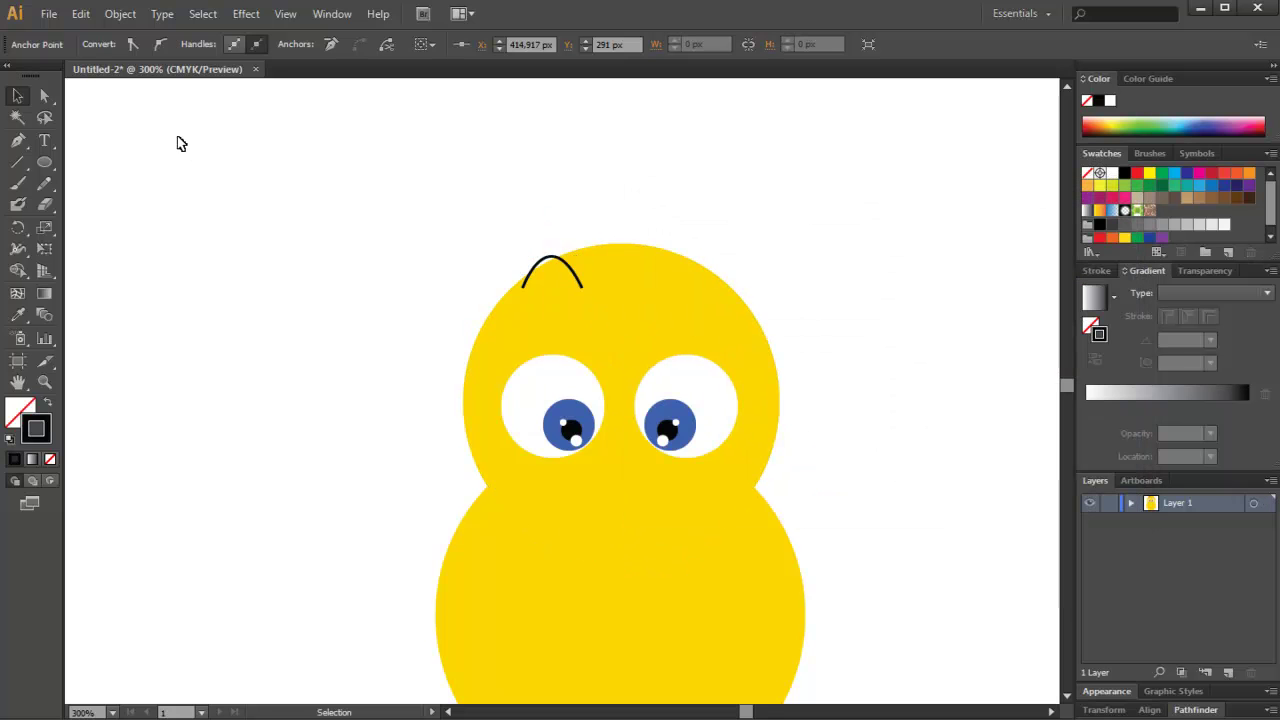
{"action": "left_click", "coordinate": [545, 262]}
{"action": "left_click", "coordinate": [358, 44]}
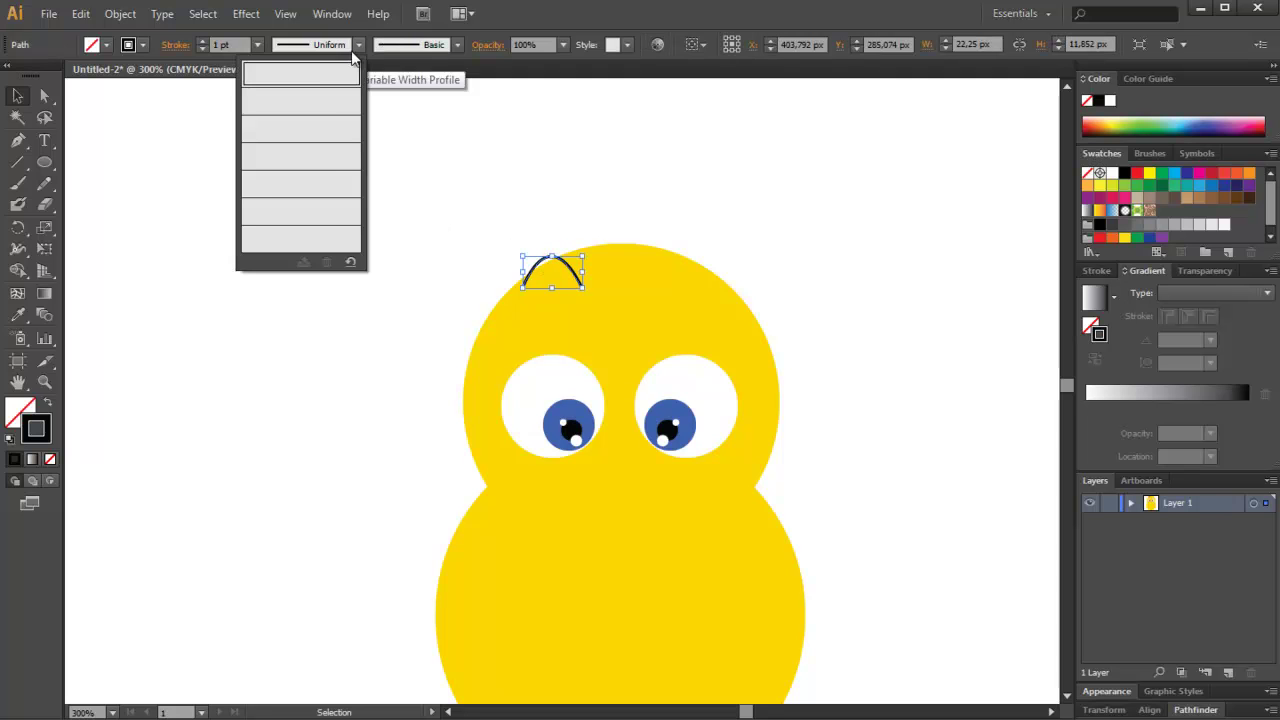
{"action": "left_click", "coordinate": [332, 104]}
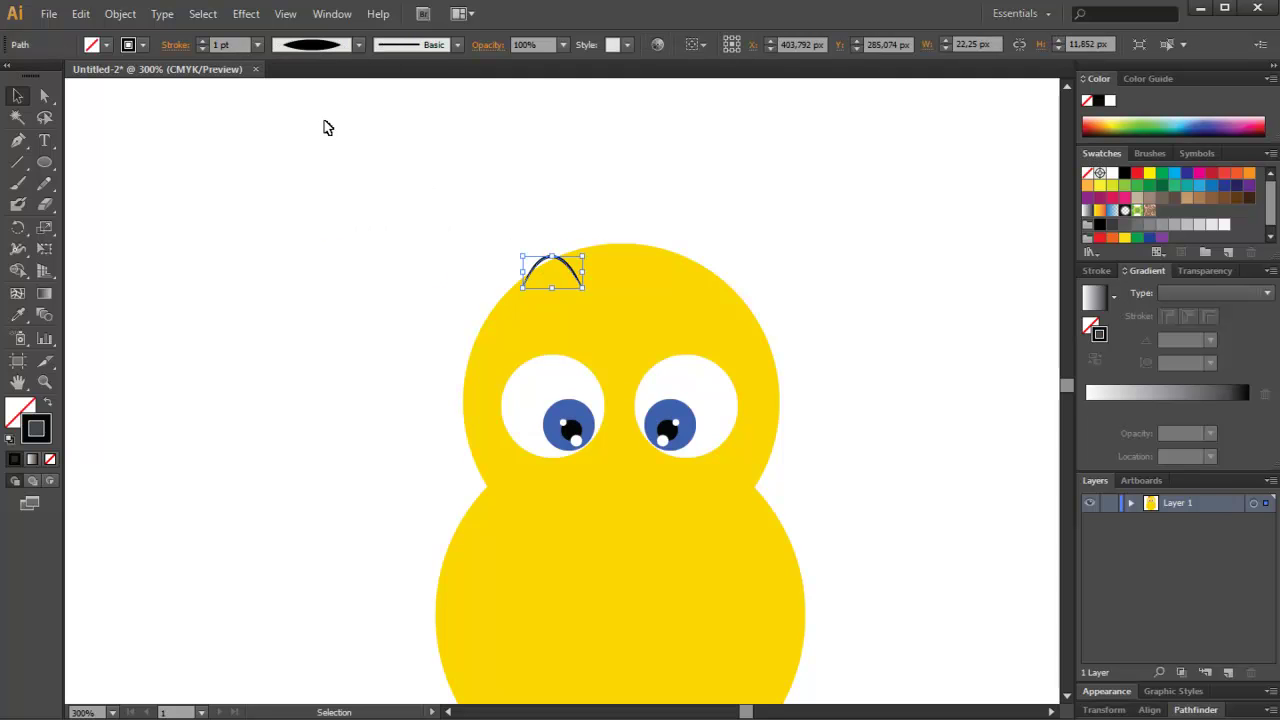
{"action": "left_click", "coordinate": [324, 127]}
Step: Copy the tuft to the head's top right and reflect it vertically
{"action": "left_click_drag", "start_coordinate": [557, 254], "coordinate": [552, 254]}
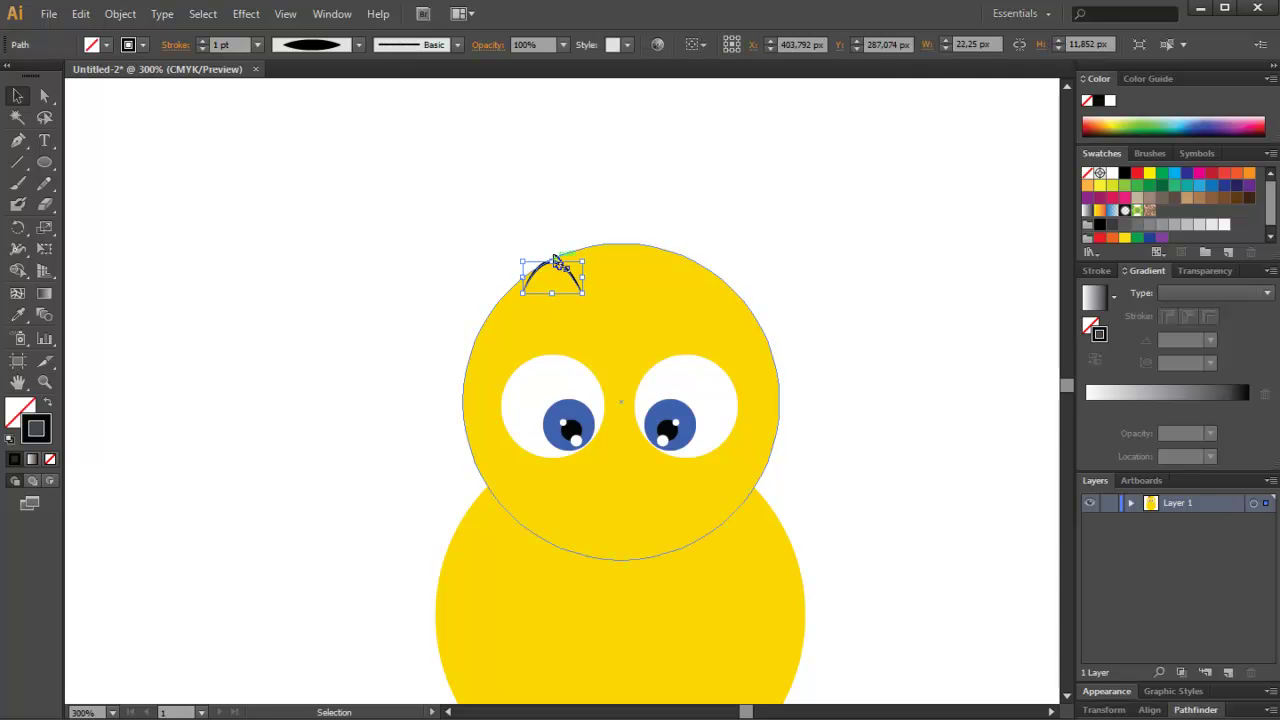
{"action": "key", "text": "Up"}
{"action": "key", "text": "Up"}
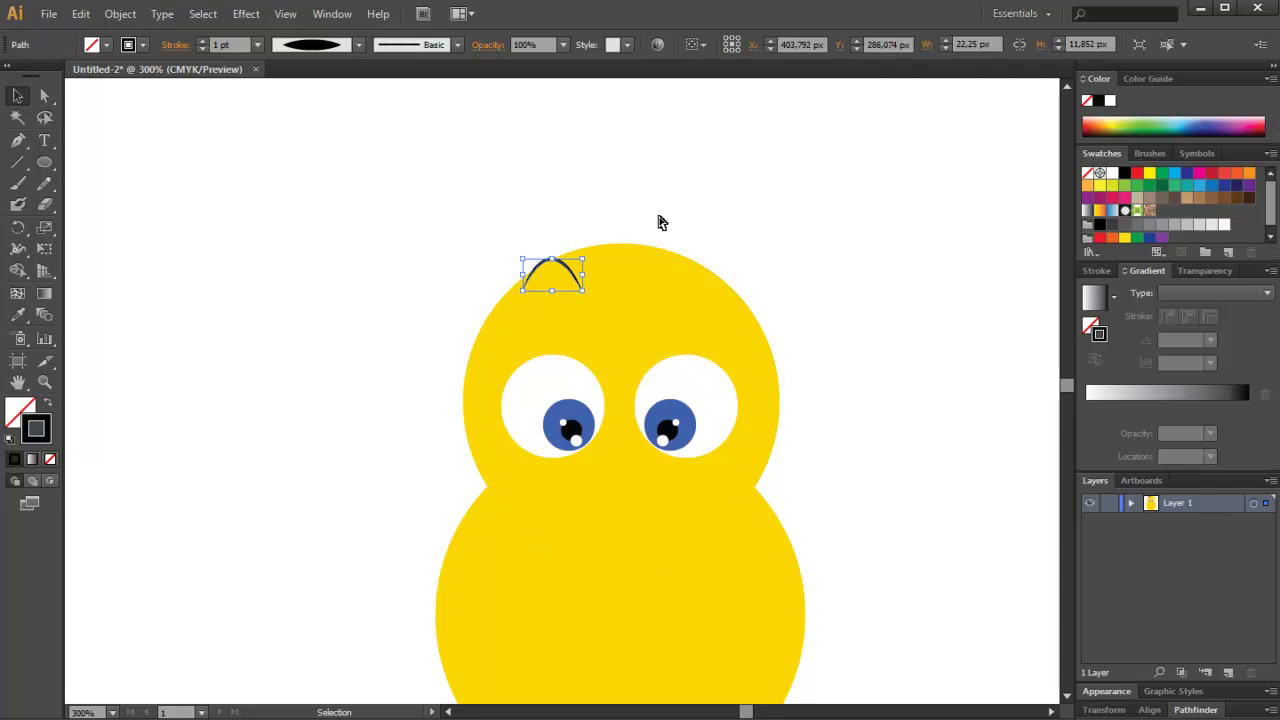
{"action": "left_click_drag", "start_coordinate": [552, 274], "coordinate": [546, 322]}
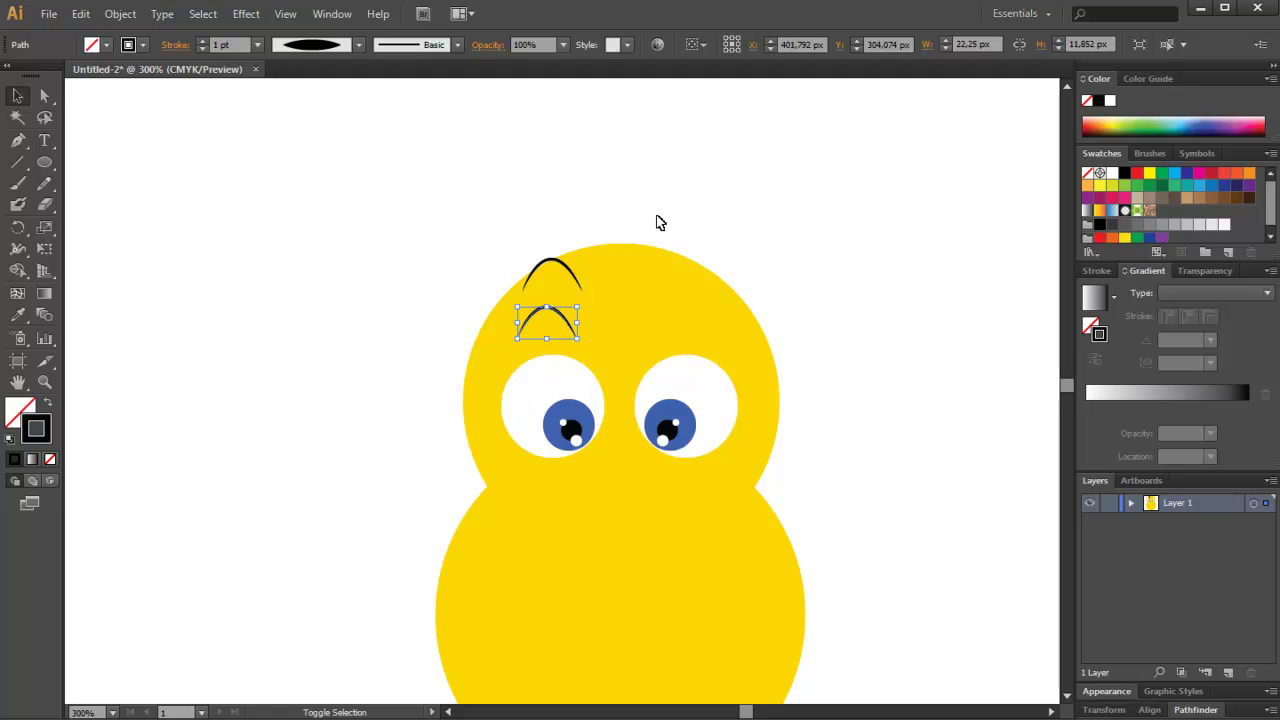
{"action": "key", "text": "Up"}
{"action": "key", "text": "Up"}
{"action": "key", "text": "Up"}
{"action": "key", "text": "Up"}
{"action": "key", "text": "Up"}
{"action": "key", "text": "Up"}
{"action": "key", "text": "Up"}
{"action": "key", "text": "Right"}
{"action": "key", "text": "Right"}
{"action": "key", "text": "Right"}
{"action": "key", "text": "Right"}
{"action": "key", "text": "Right"}
{"action": "key", "text": "Right"}
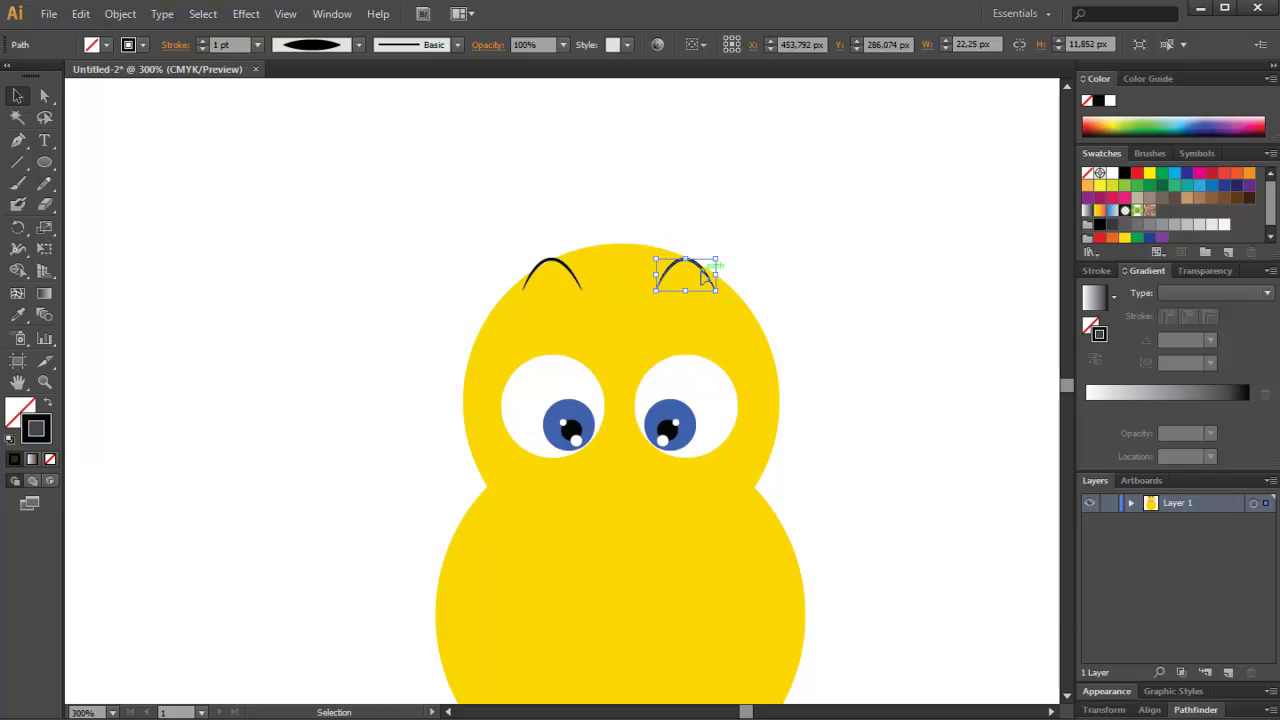
{"action": "right_click", "coordinate": [703, 277]}
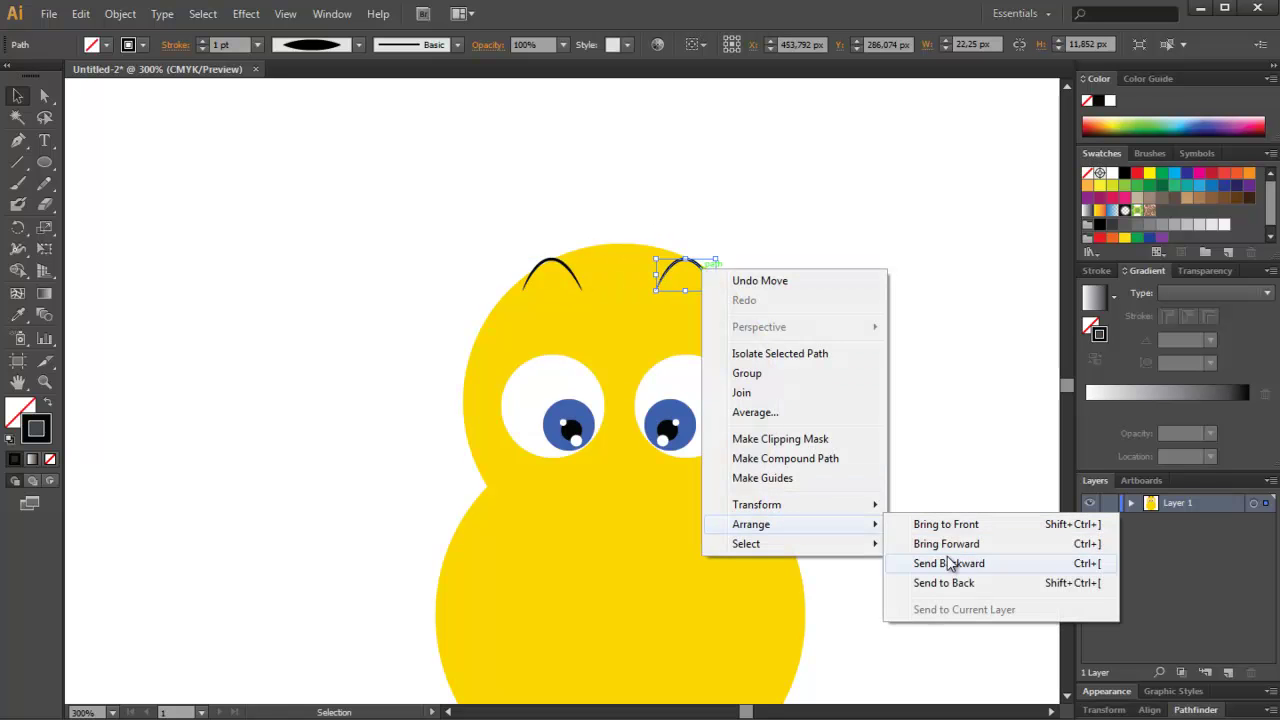
{"action": "mouse_move", "coordinate": [757, 504]}
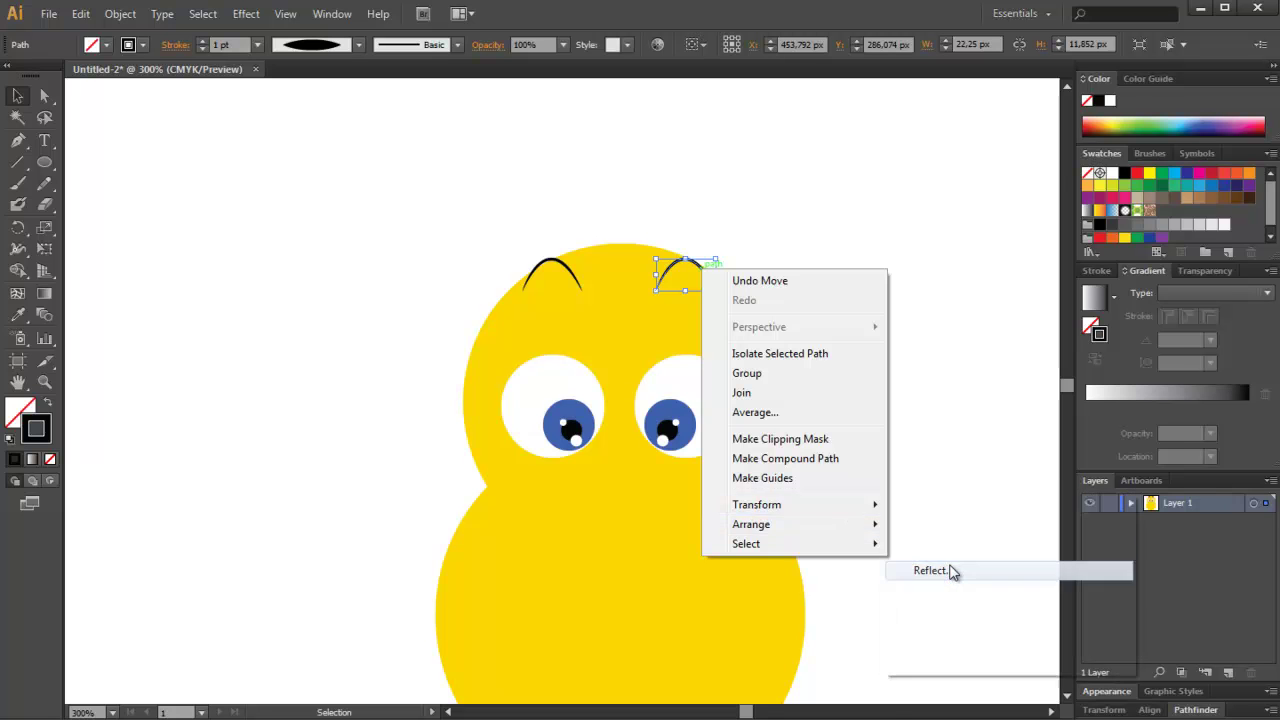
{"action": "left_click", "coordinate": [951, 572]}
{"action": "key", "text": "Return"}
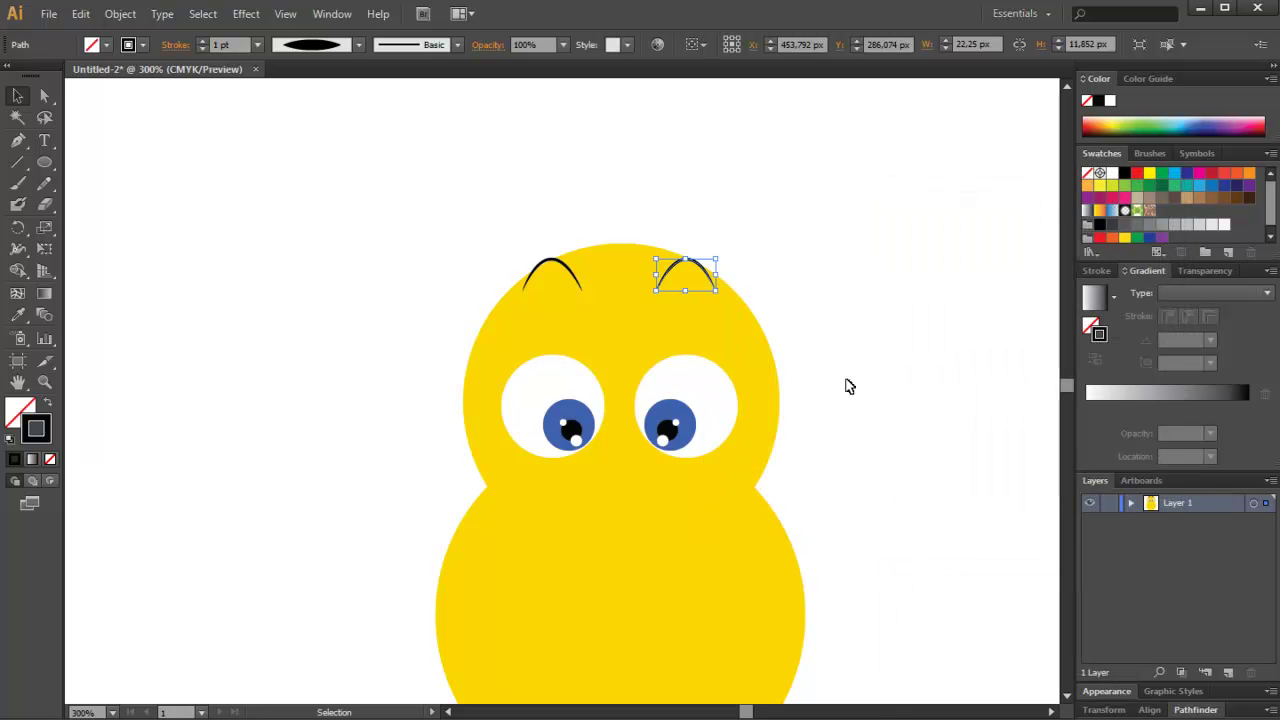
{"action": "left_click", "coordinate": [838, 346]}
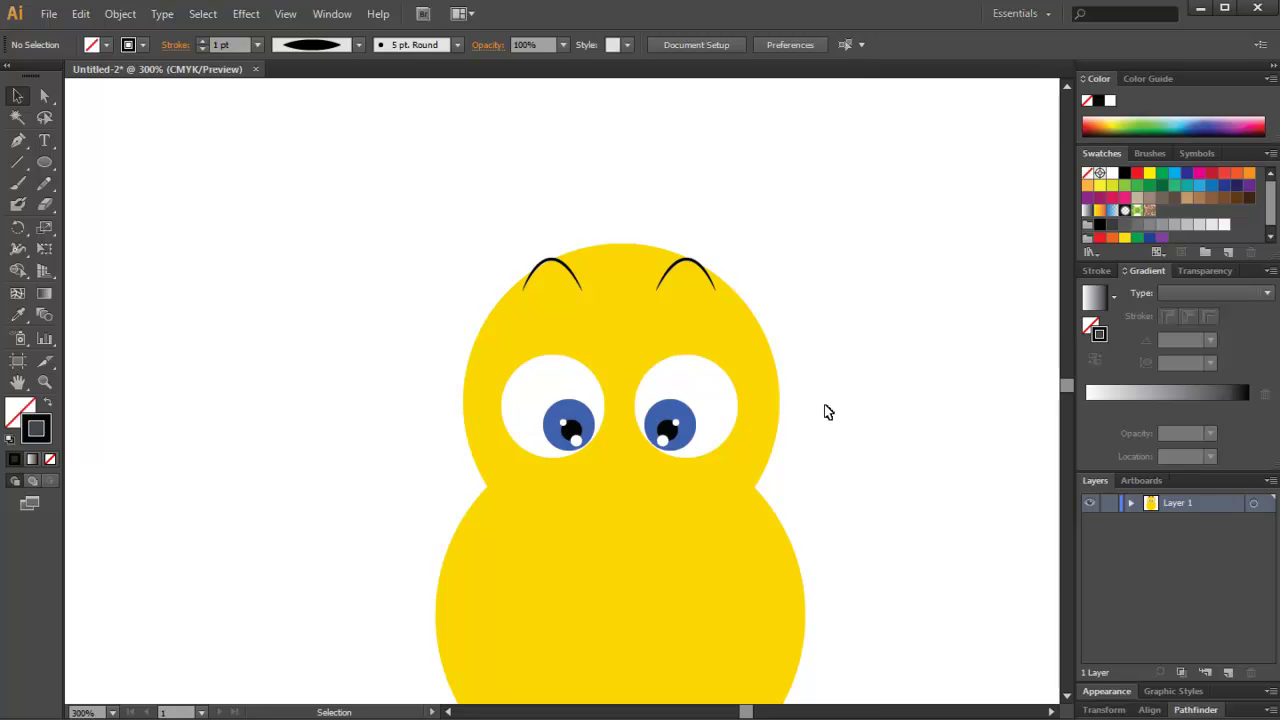
{"action": "scroll", "coordinate": [694, 380], "scroll_direction": "down", "scroll_amount": 1}
{"action": "scroll", "coordinate": [680, 410], "scroll_direction": "down", "scroll_amount": 1}
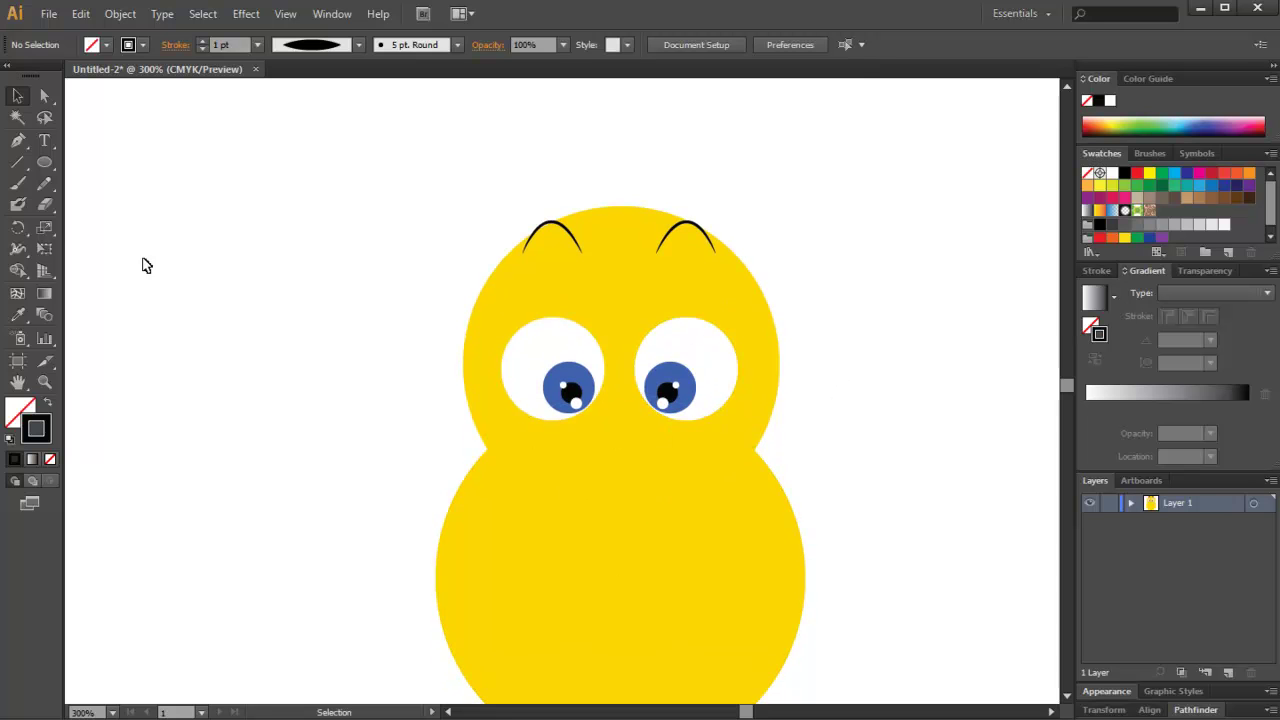
Step: Draw a closed diamond beak shape with the Pen tool below the eyes
{"action": "left_click", "coordinate": [17, 140]}
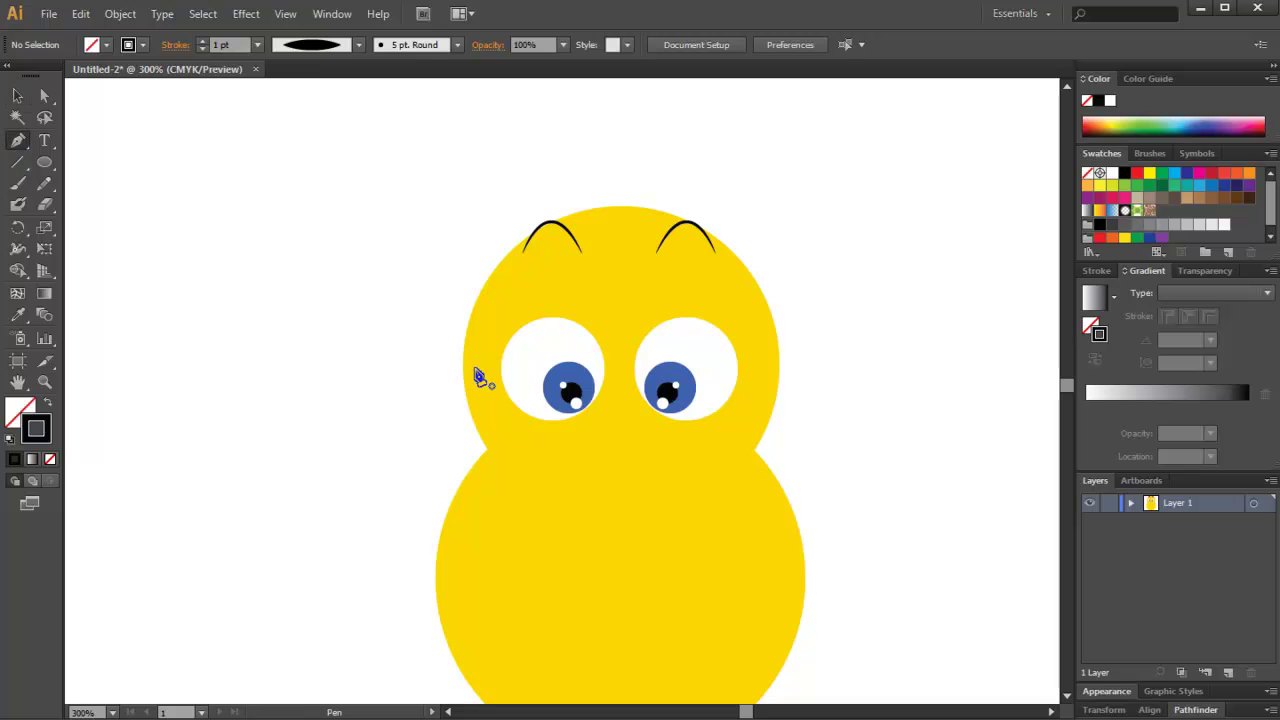
{"action": "left_click", "coordinate": [595, 433]}
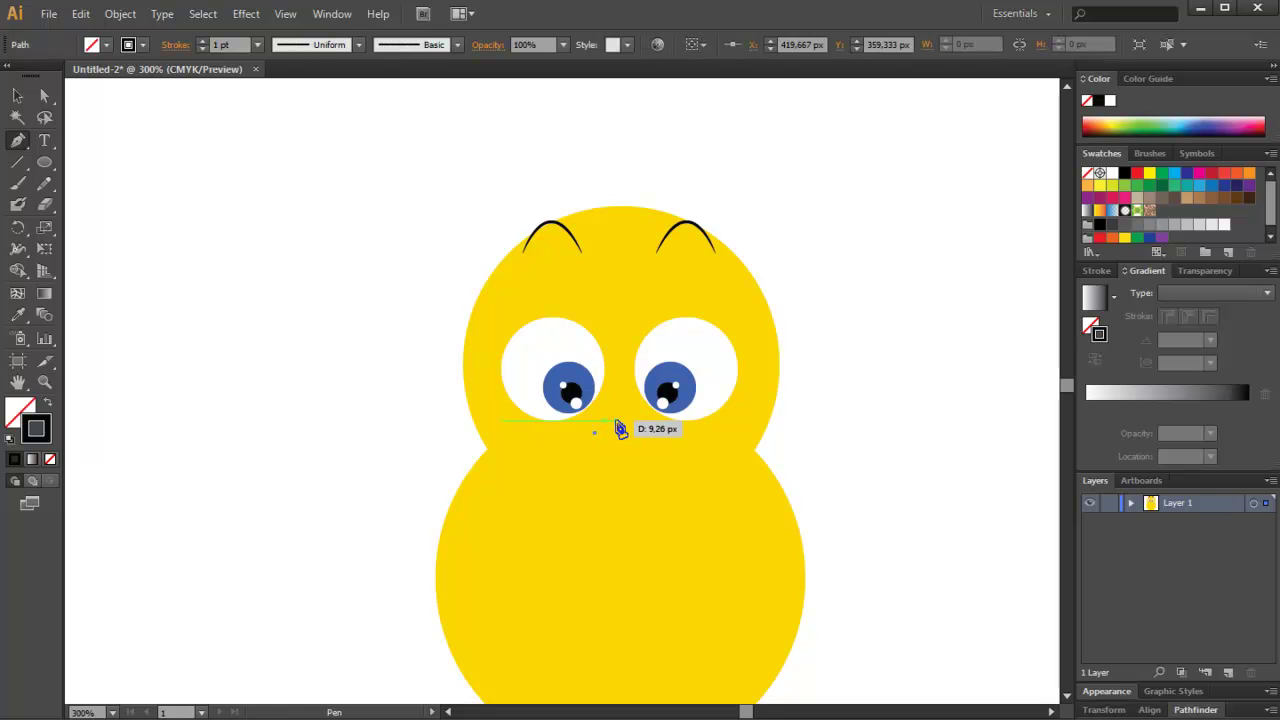
{"action": "left_click", "coordinate": [617, 421]}
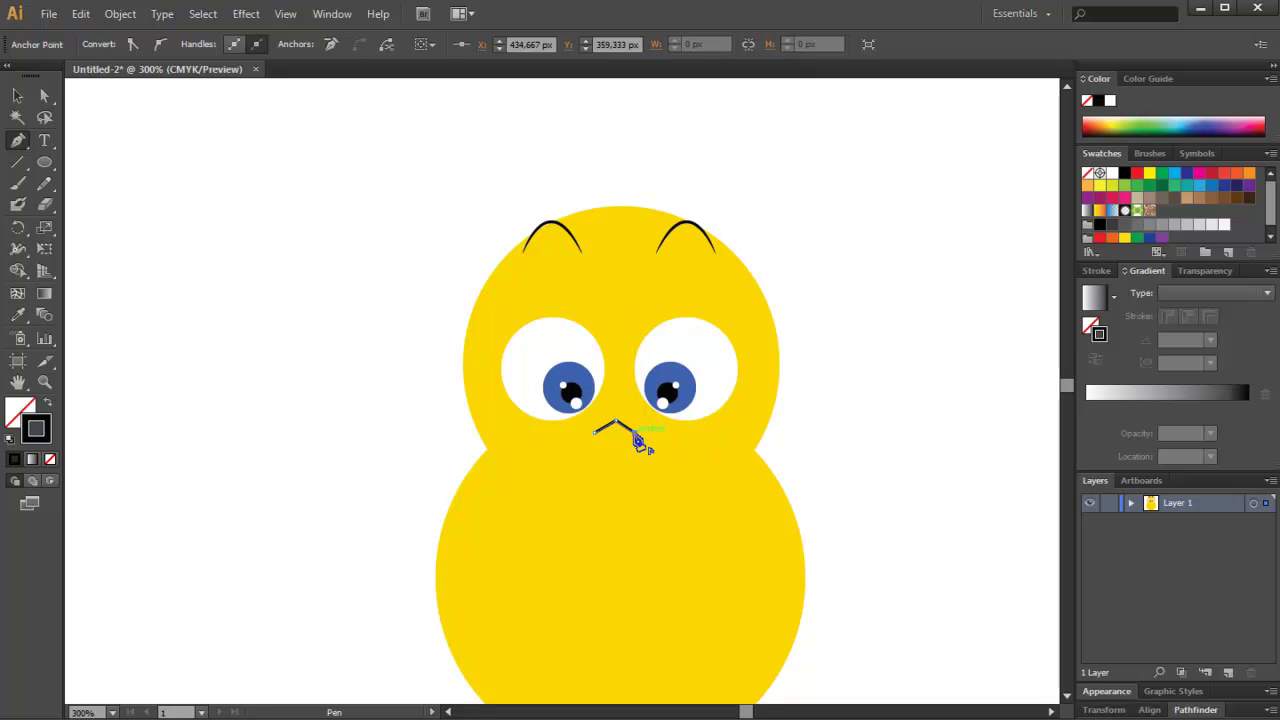
{"action": "left_click", "coordinate": [613, 445]}
{"action": "left_click", "coordinate": [596, 432]}
{"action": "left_click", "coordinate": [16, 98]}
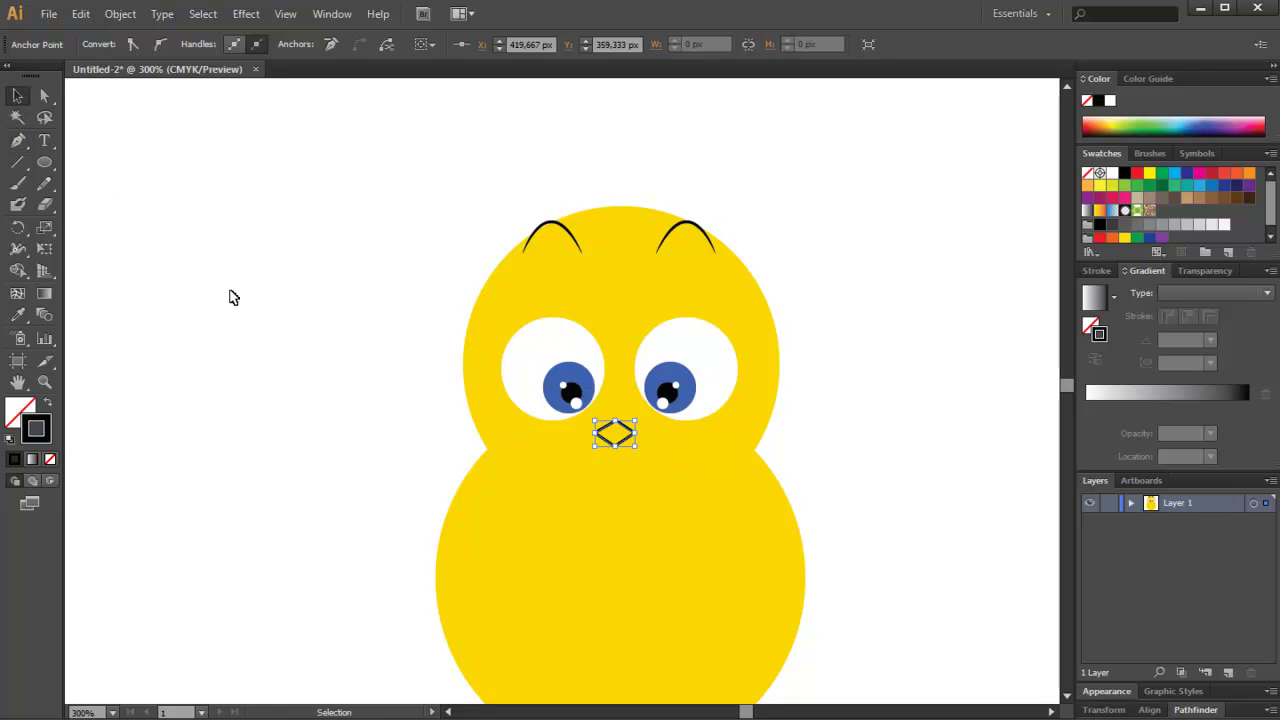
Step: Set the beak's stroke to None and its fill to orange #fb4a00
{"action": "double_click", "coordinate": [40, 437]}
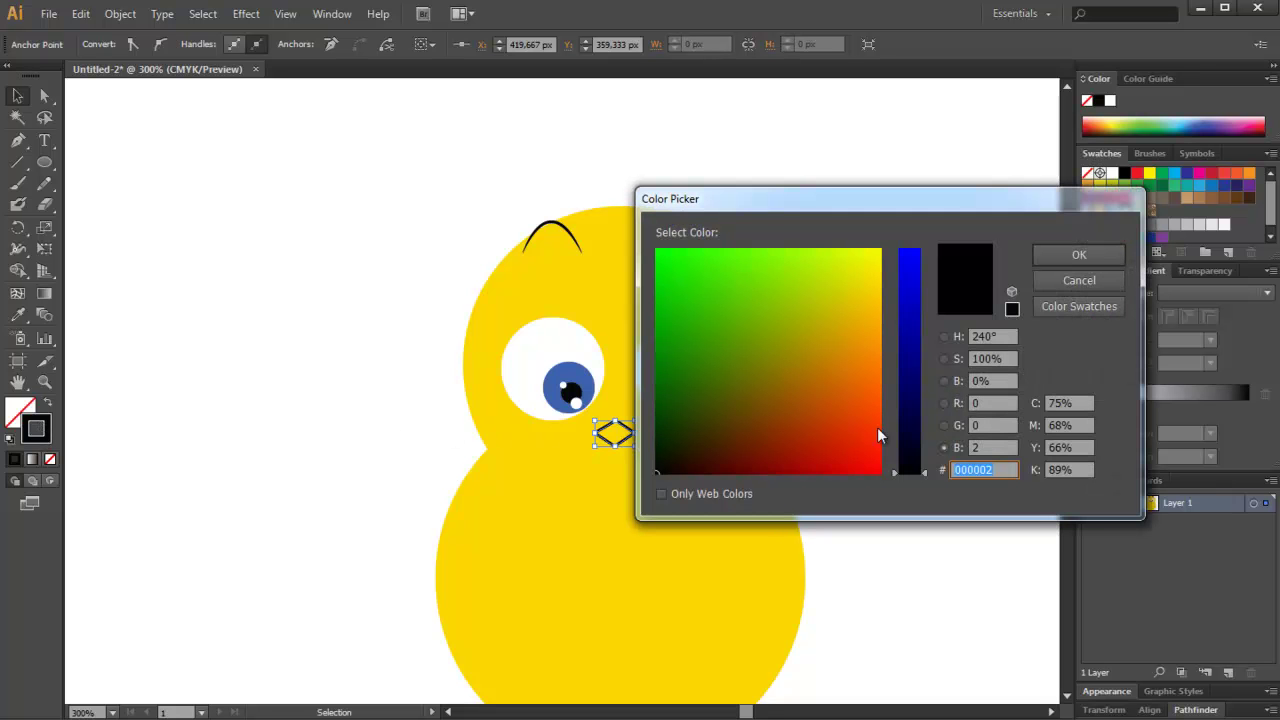
{"action": "left_click", "coordinate": [1058, 284]}
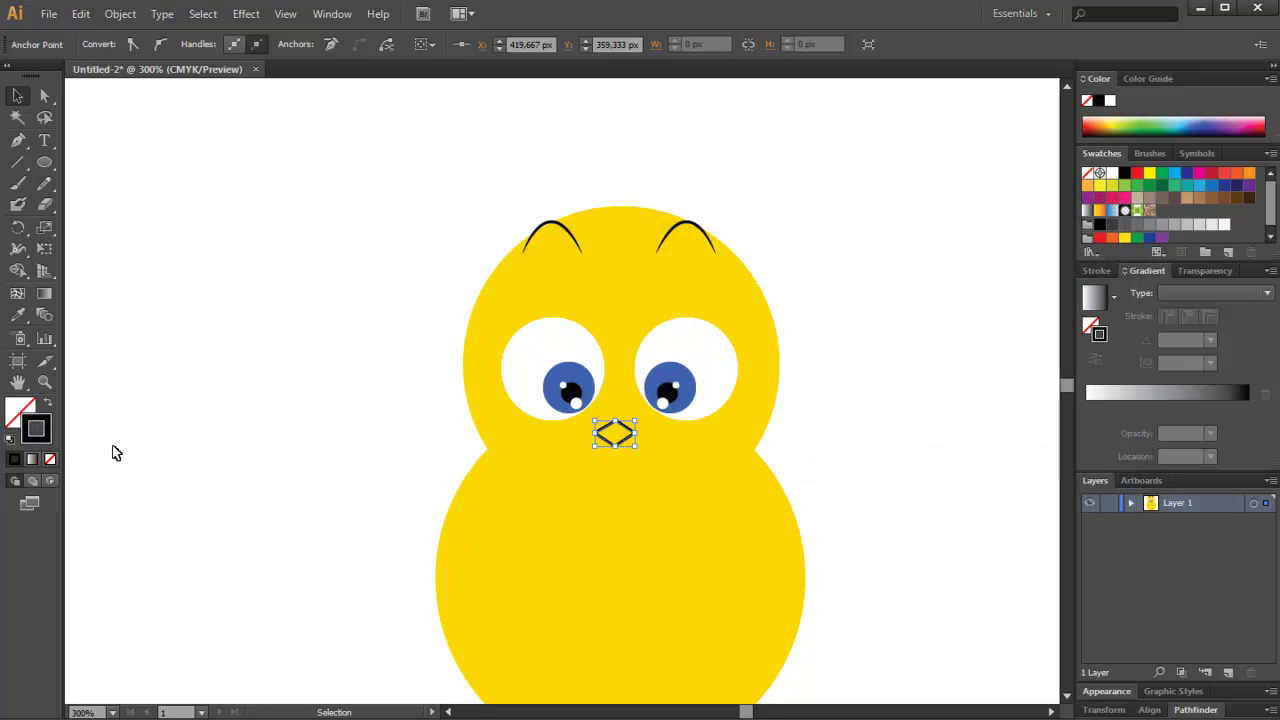
{"action": "left_click", "coordinate": [52, 460]}
{"action": "double_click", "coordinate": [22, 412]}
{"action": "left_click_drag", "start_coordinate": [817, 403], "coordinate": [883, 407]}
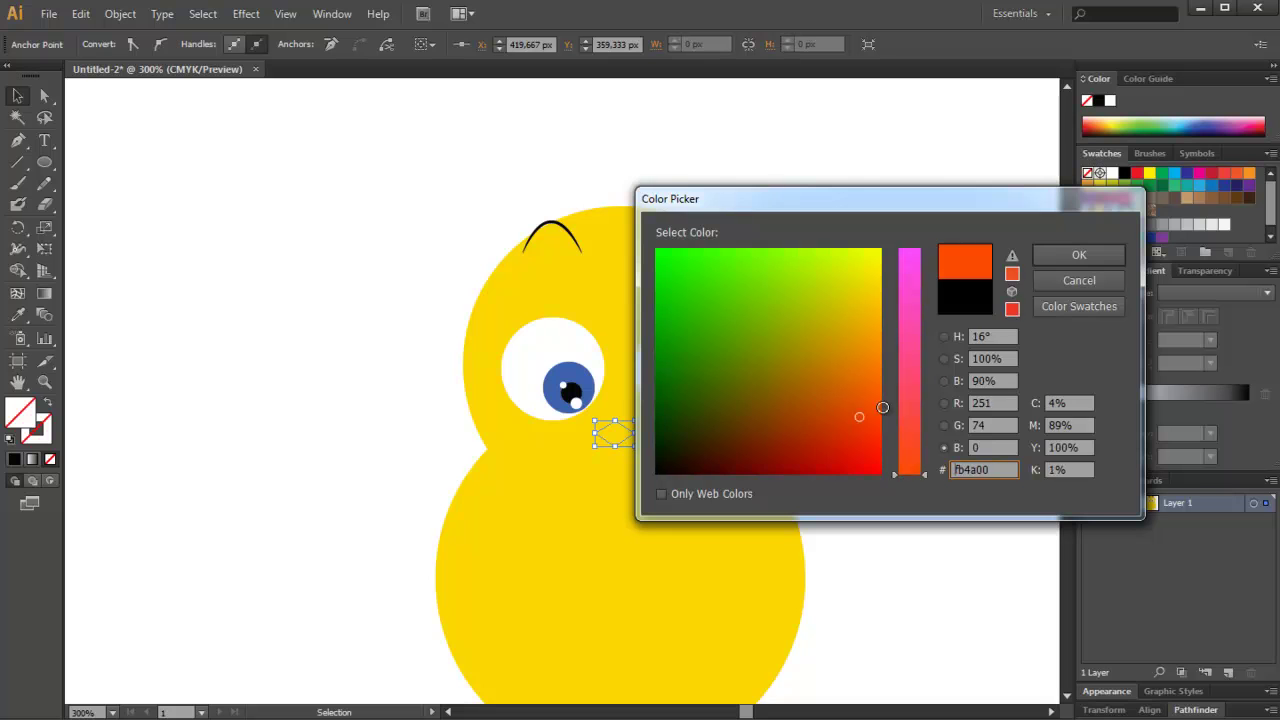
{"action": "left_click", "coordinate": [1079, 255]}
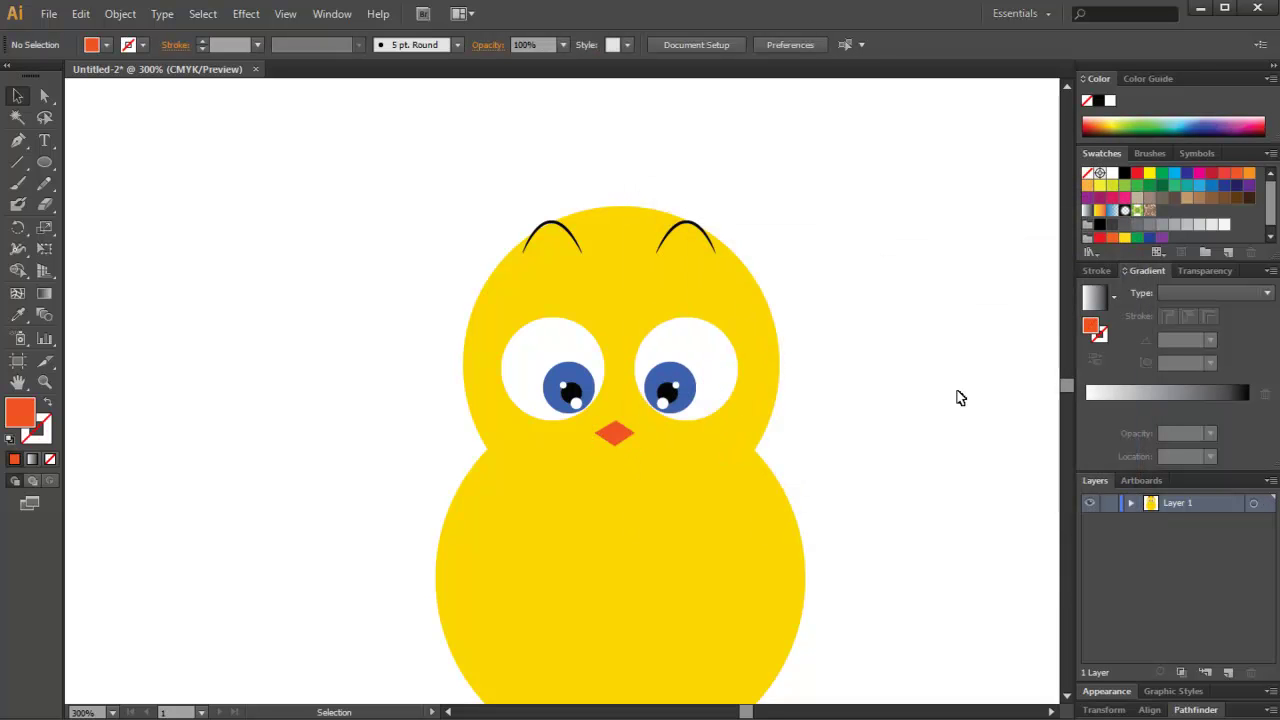
Step: Adjust the beak's left anchor point slightly downward
{"action": "left_click", "coordinate": [45, 95]}
{"action": "left_click", "coordinate": [597, 439]}
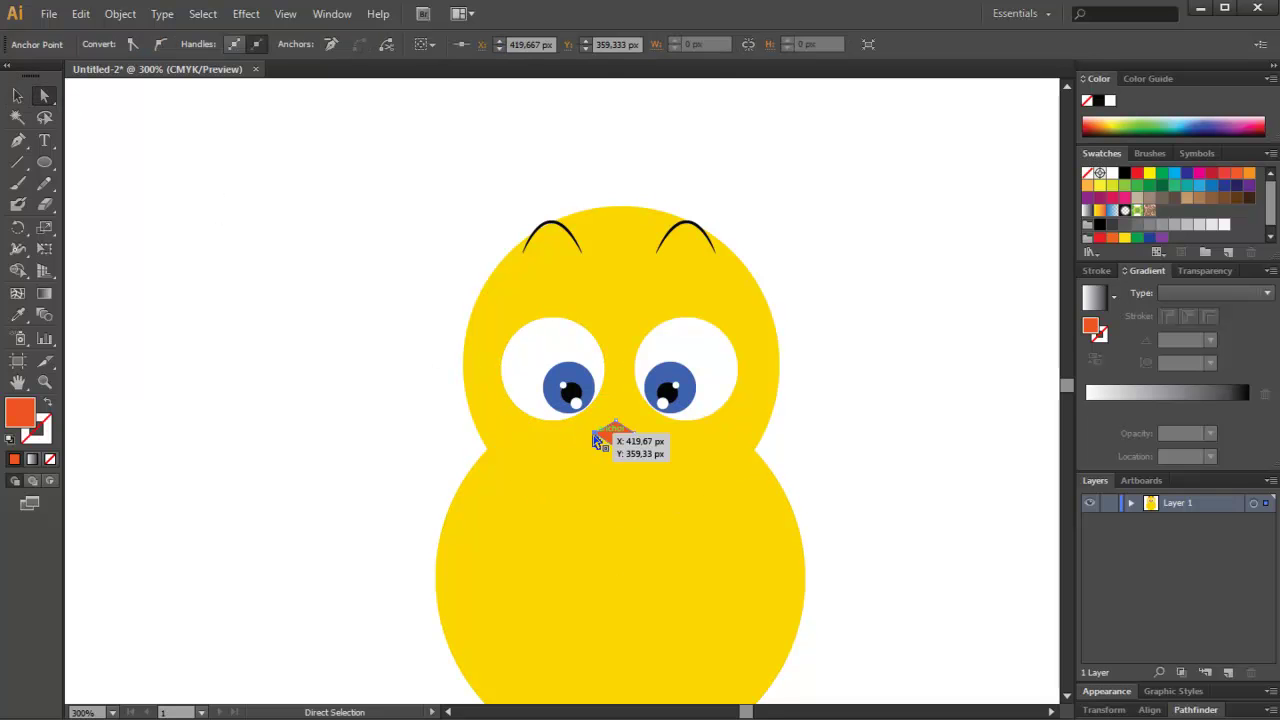
{"action": "left_click_drag", "start_coordinate": [597, 439], "coordinate": [595, 444]}
{"action": "left_click", "coordinate": [335, 371]}
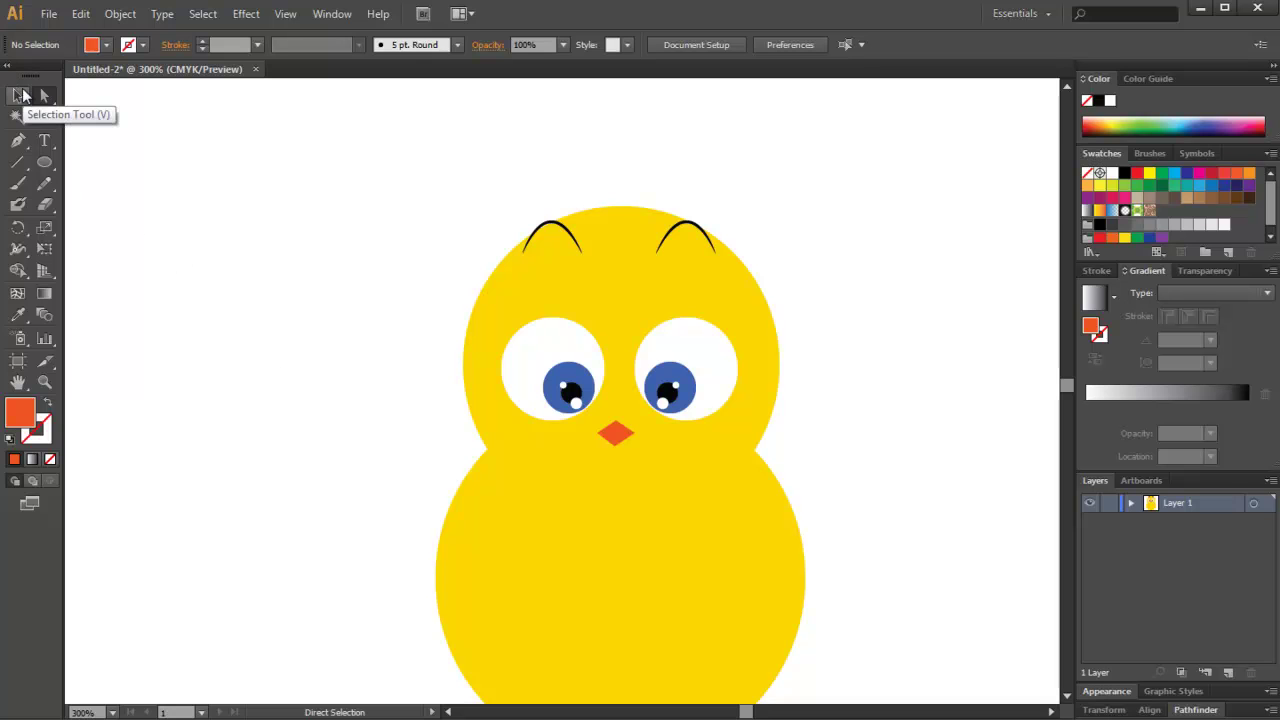
{"action": "left_click", "coordinate": [22, 95]}
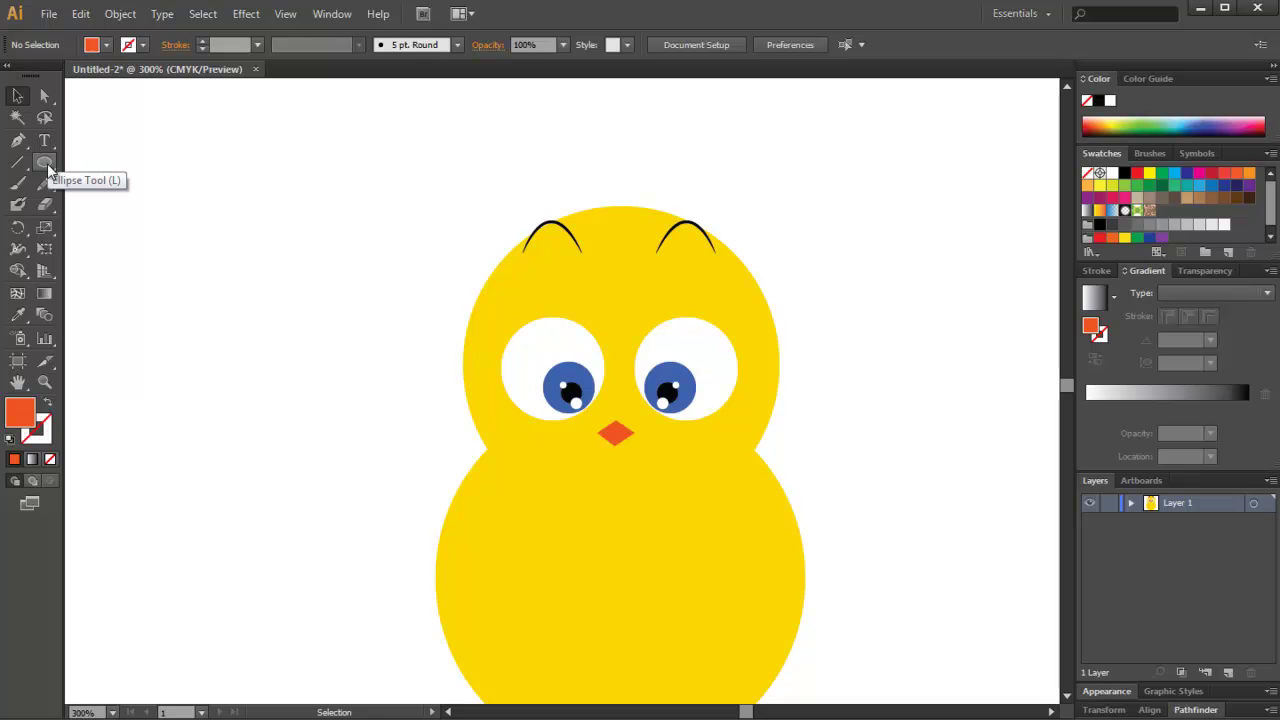
Step: Draw a circle over the chick's head and nudge it into position
{"action": "left_click", "coordinate": [46, 163]}
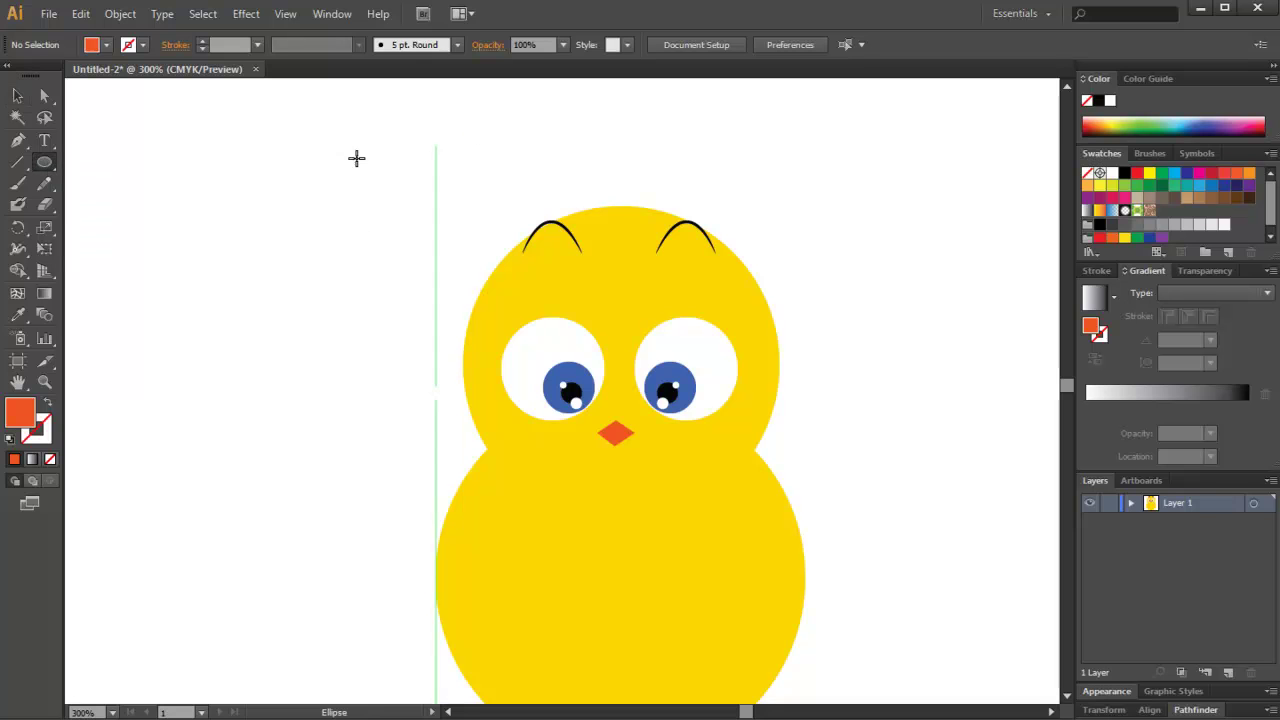
{"action": "key", "text": "ctrl+minus"}
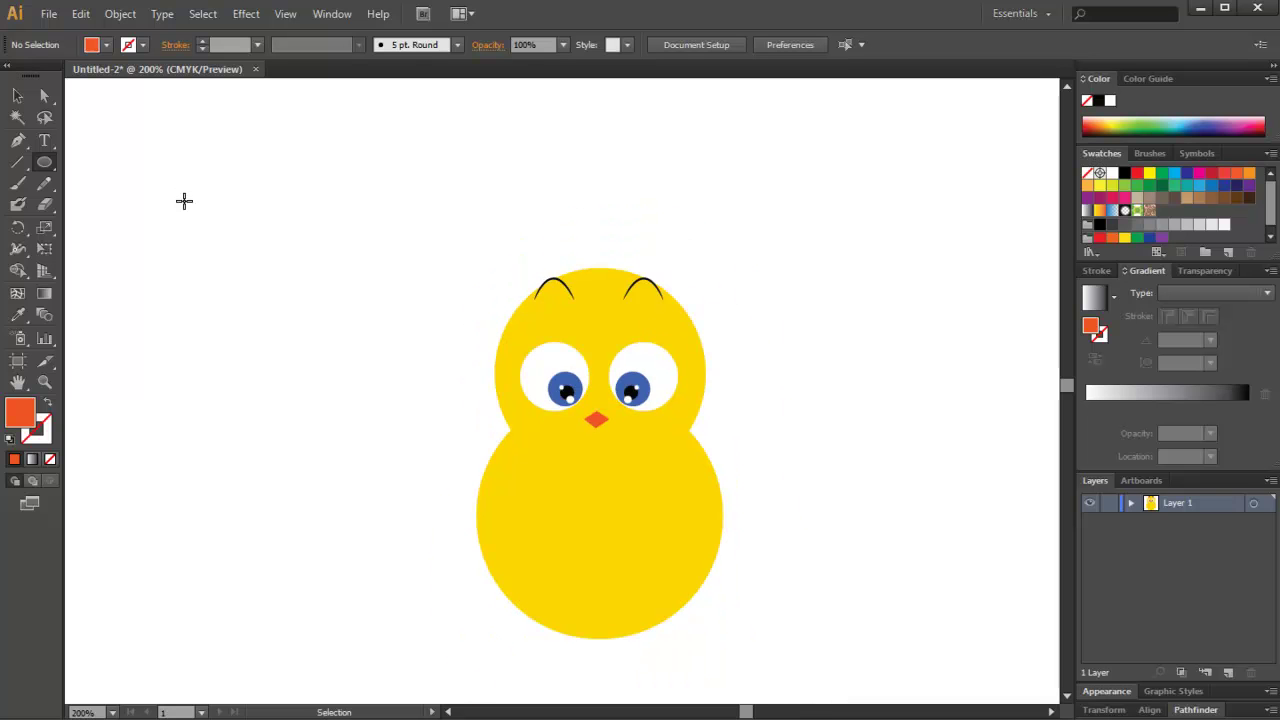
{"action": "left_click_drag", "start_coordinate": [494, 212], "coordinate": [720, 463]}
{"action": "key", "text": "Left"}
{"action": "key", "text": "Left"}
{"action": "key", "text": "Left"}
{"action": "key", "text": "Down"}
{"action": "key", "text": "Down"}
{"action": "key", "text": "Down"}
{"action": "key", "text": "Left"}
{"action": "key", "text": "Down"}
{"action": "key", "text": "Left"}
{"action": "key", "text": "Down"}
{"action": "key", "text": "Down"}
Step: Delete the circle's bottom anchor to make a half-dome, with no outline
{"action": "left_click", "coordinate": [44, 95]}
{"action": "left_click", "coordinate": [598, 470]}
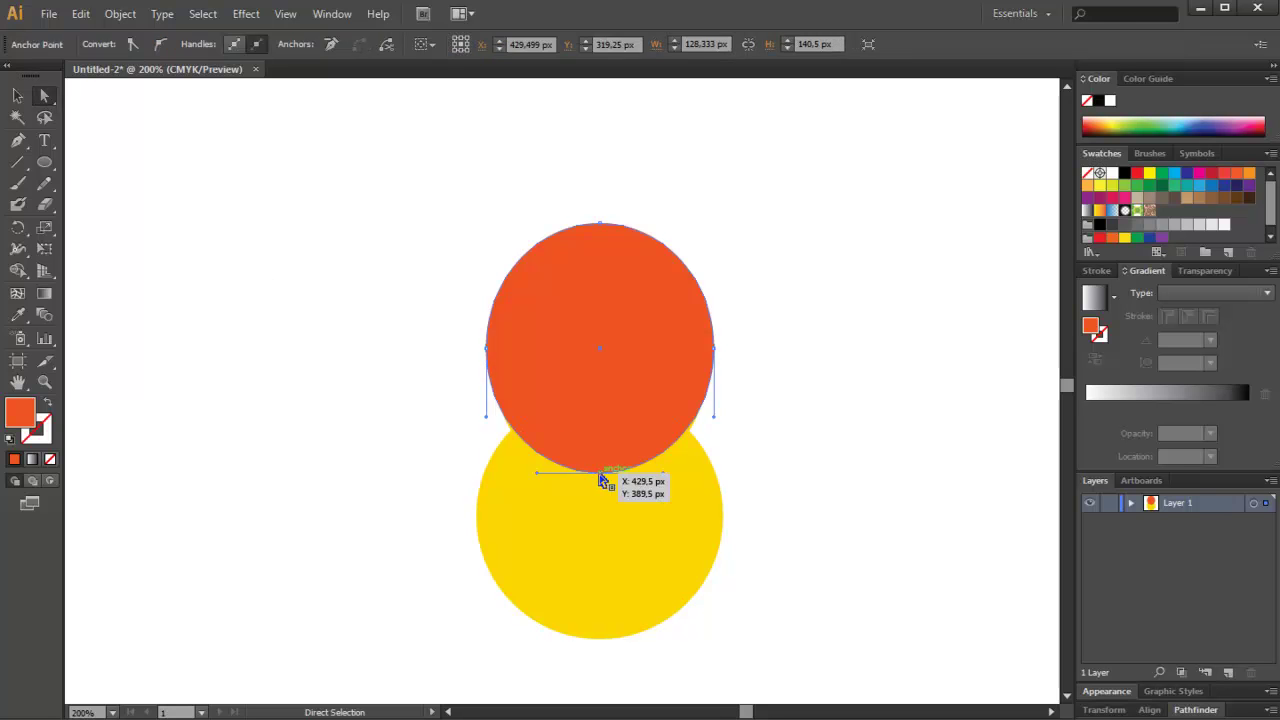
{"action": "key", "text": "Delete"}
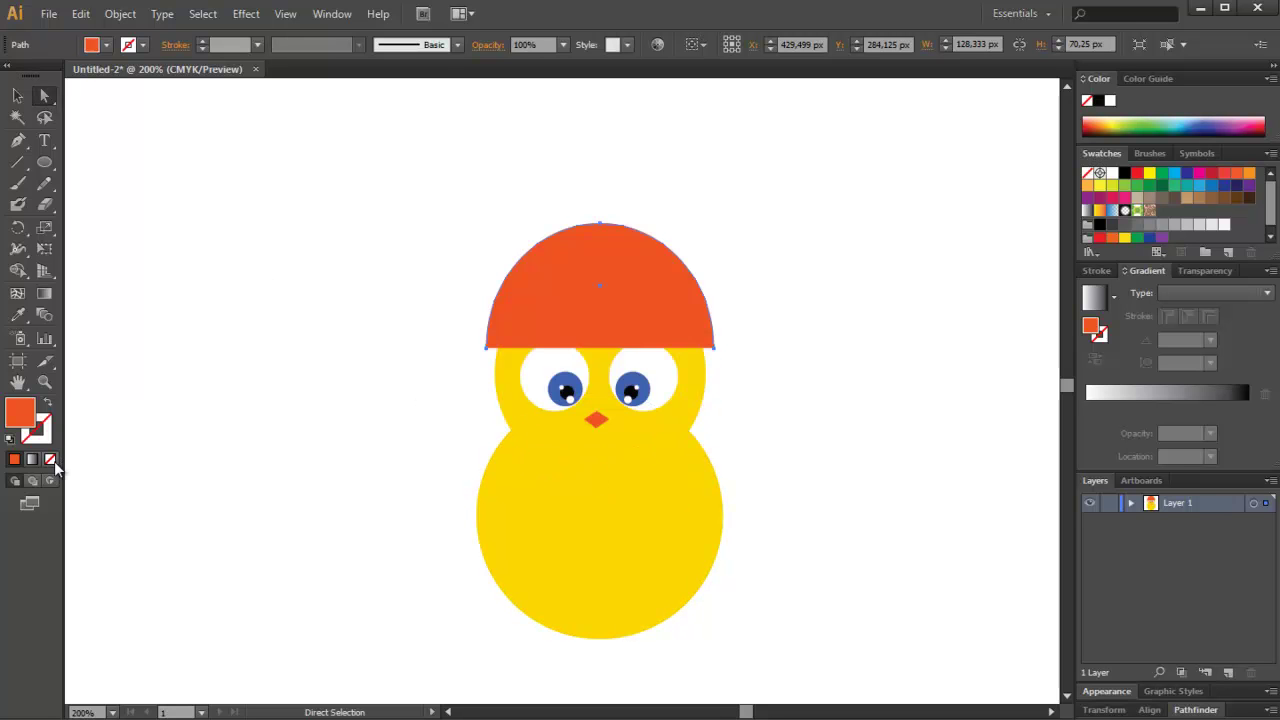
{"action": "left_click", "coordinate": [52, 461]}
{"action": "left_click", "coordinate": [53, 459]}
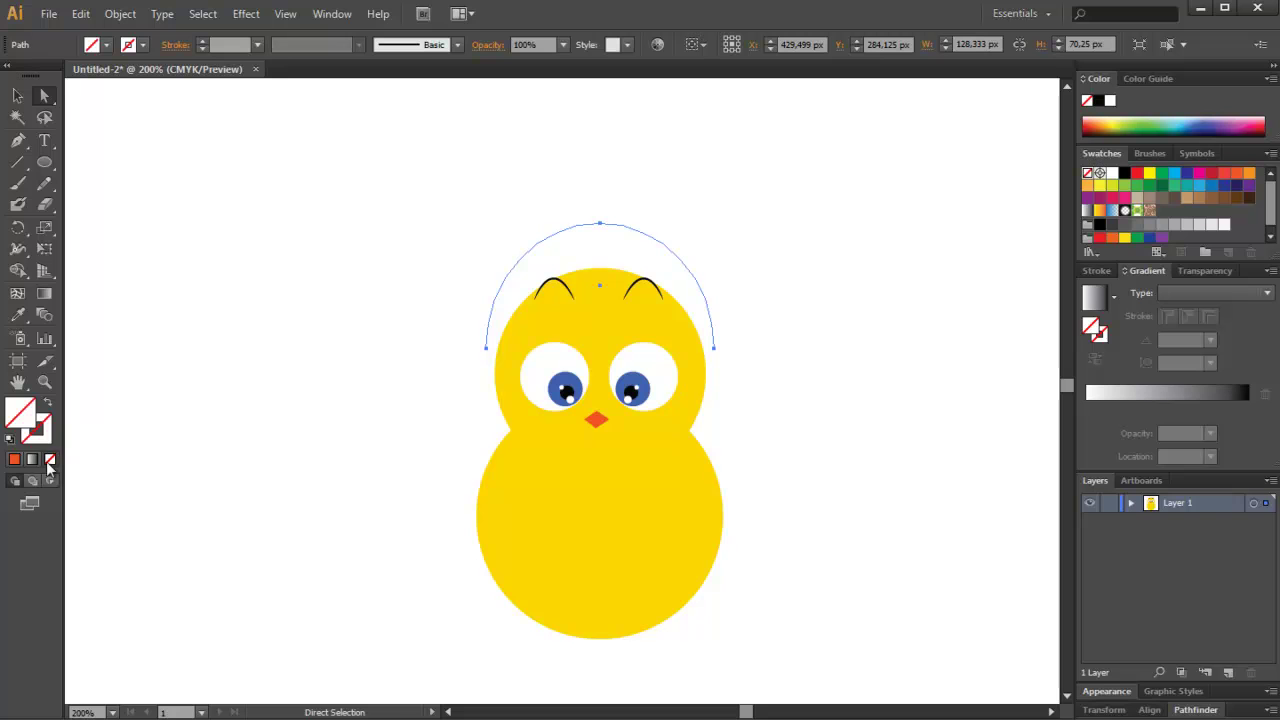
{"action": "left_click", "coordinate": [14, 459]}
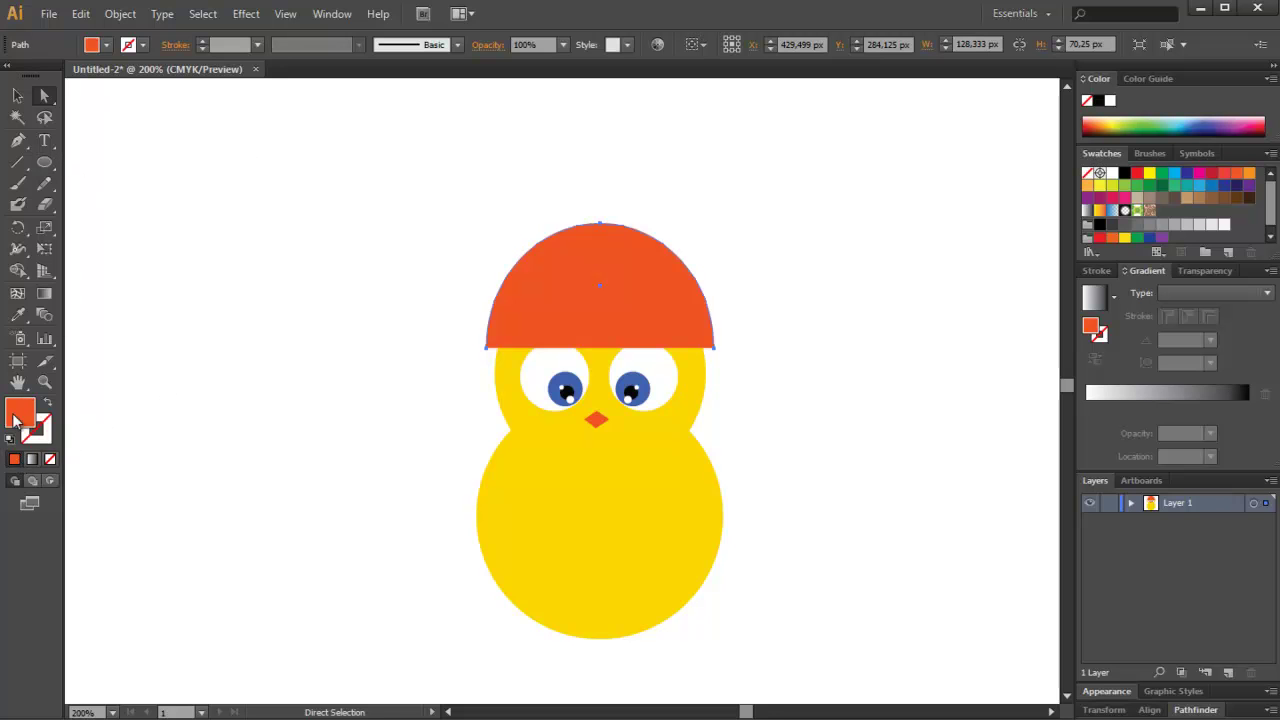
Step: Fill the half-dome cap with black and nudge it into place on the head
{"action": "double_click", "coordinate": [22, 412]}
{"action": "left_click_drag", "start_coordinate": [700, 435], "coordinate": [645, 480]}
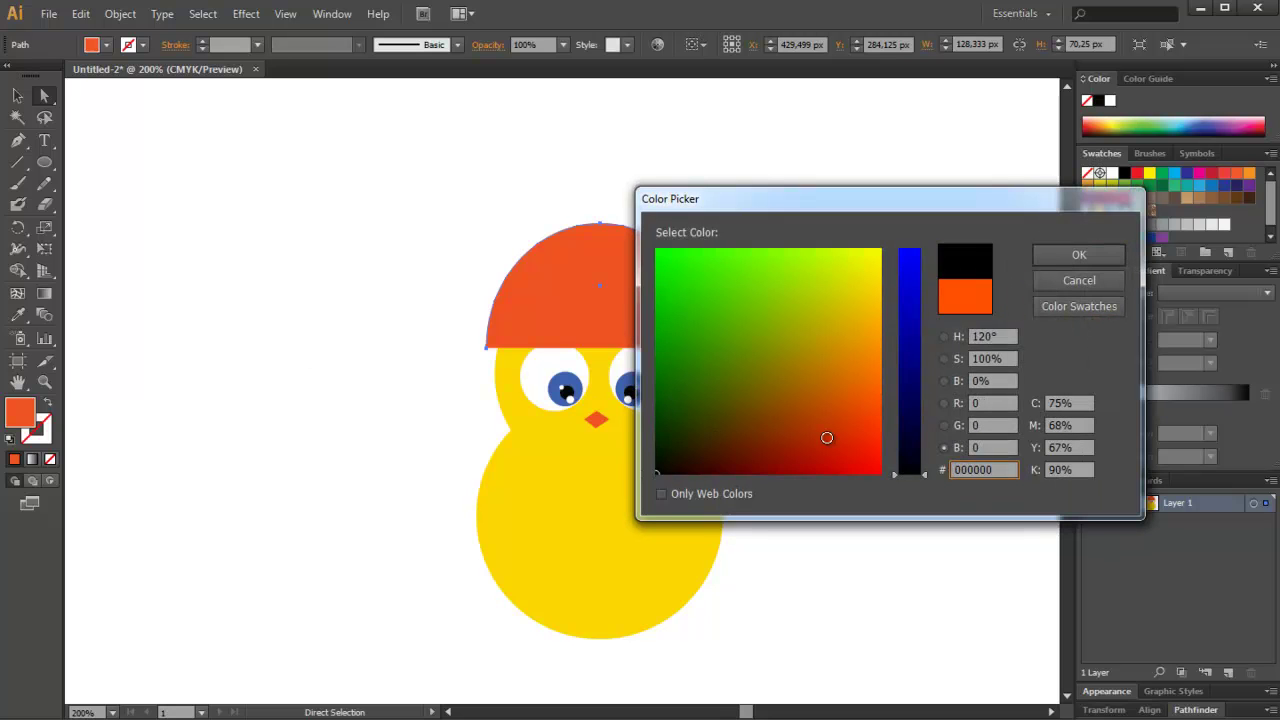
{"action": "left_click", "coordinate": [1078, 254]}
{"action": "left_click", "coordinate": [42, 97]}
{"action": "mouse_move", "coordinate": [603, 305]}
{"action": "left_mouse_down"}
{"action": "mouse_move", "coordinate": [566, 359]}
{"action": "mouse_move", "coordinate": [649, 289]}
{"action": "mouse_move", "coordinate": [640, 277]}
{"action": "left_mouse_up"}
{"action": "key", "text": "ctrl+z"}
{"action": "key", "text": "ctrl+z"}
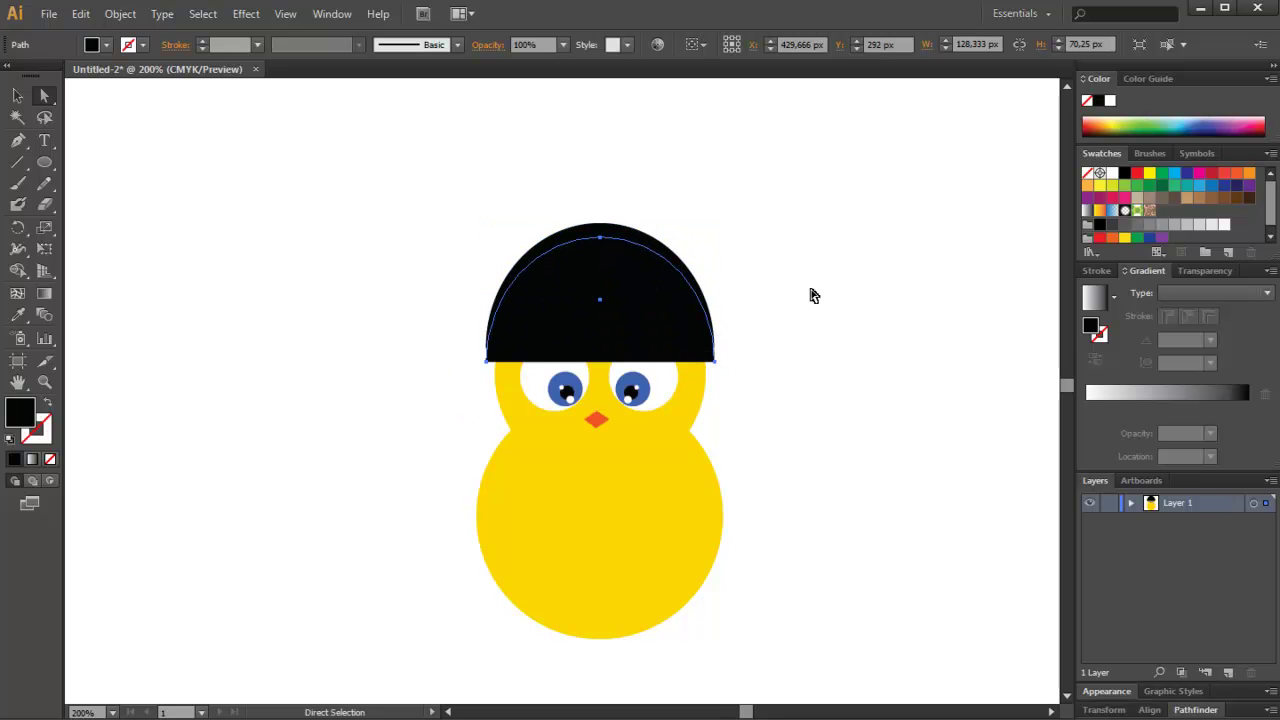
{"action": "key", "text": "Left"}
Step: Recolour the front cap copy greyish navy #434359
{"action": "key", "text": "Right"}
{"action": "key", "text": "ctrl+plus"}
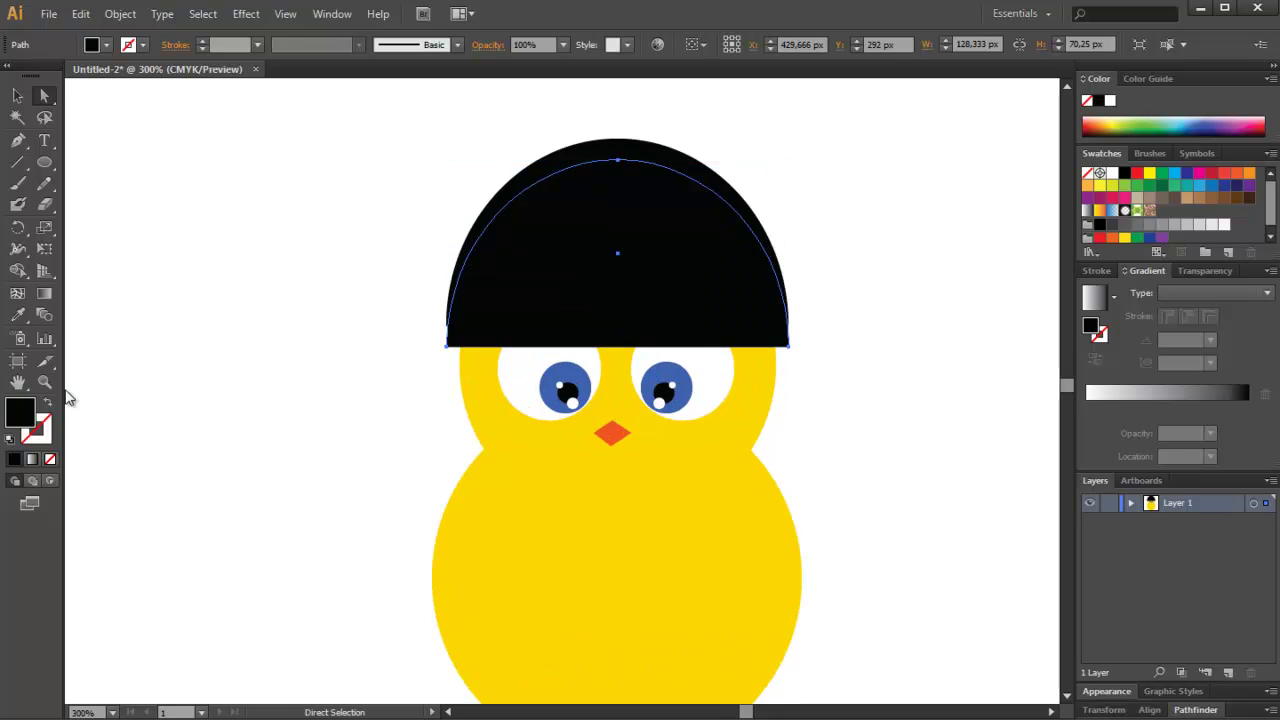
{"action": "double_click", "coordinate": [22, 418]}
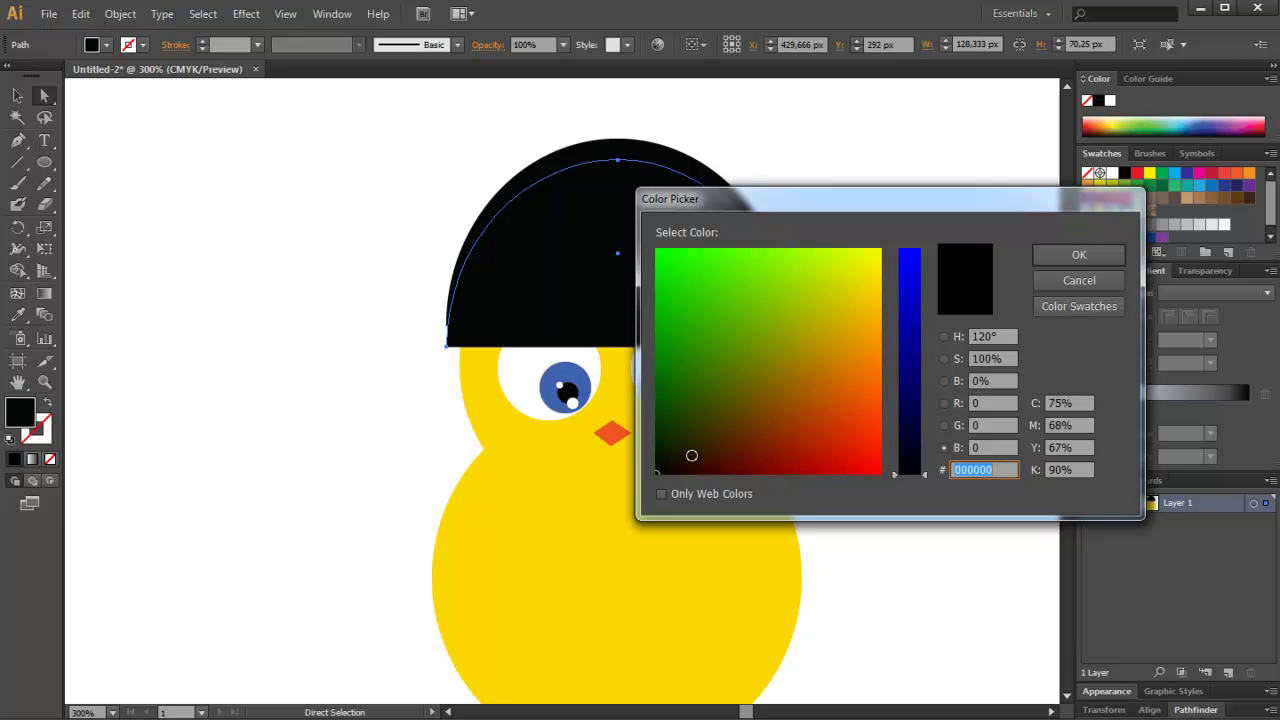
{"action": "left_click", "coordinate": [675, 467]}
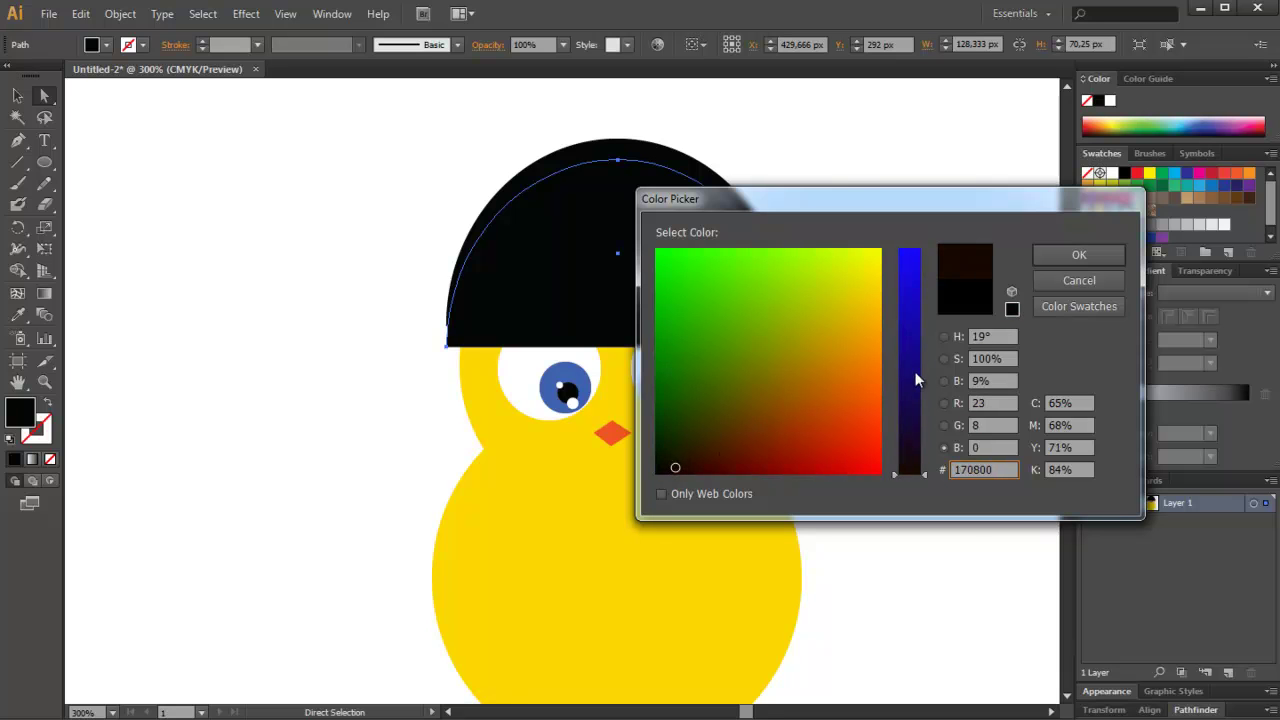
{"action": "left_click_drag", "start_coordinate": [920, 373], "coordinate": [901, 222]}
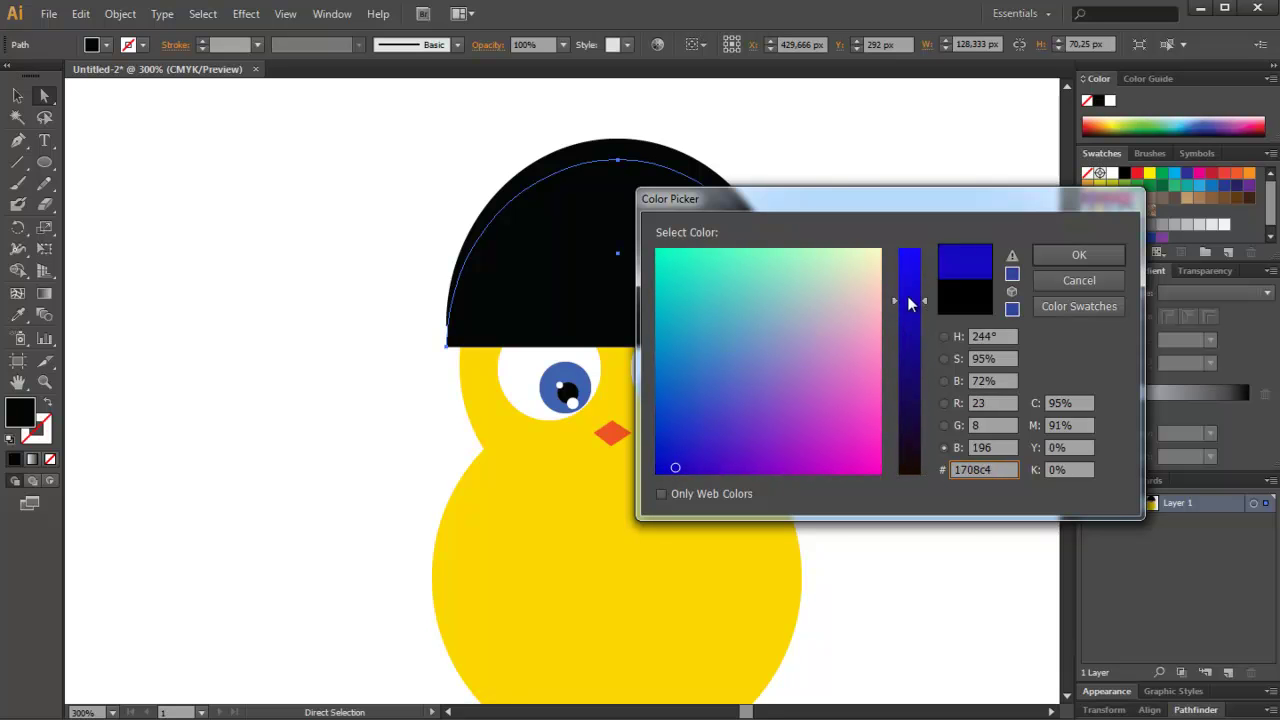
{"action": "left_click", "coordinate": [944, 381]}
{"action": "left_click_drag", "start_coordinate": [908, 334], "coordinate": [911, 398]}
{"action": "mouse_move", "coordinate": [829, 443]}
{"action": "left_mouse_down"}
{"action": "mouse_move", "coordinate": [807, 417]}
{"action": "mouse_move", "coordinate": [811, 392]}
{"action": "left_mouse_up"}
{"action": "key", "text": "Return"}
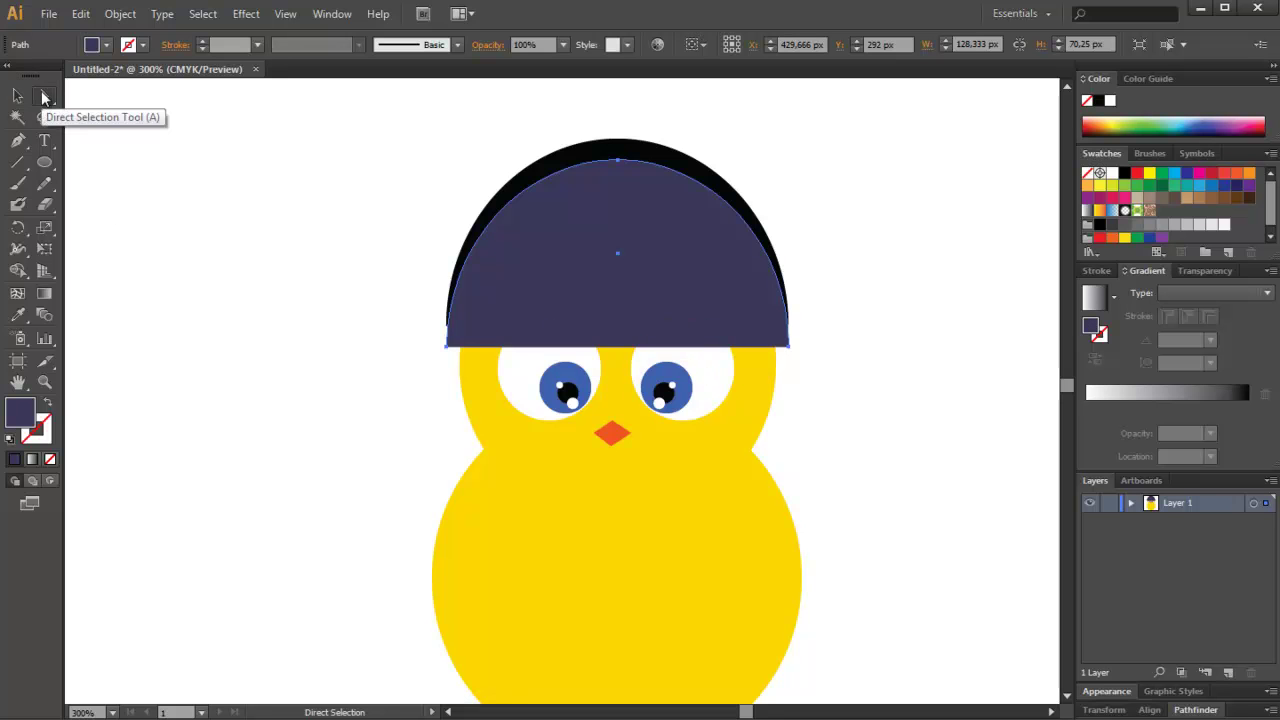
Step: Position the navy cap just below the black cap, leaving a thin black rim
{"action": "left_click_drag", "start_coordinate": [476, 294], "coordinate": [475, 294]}
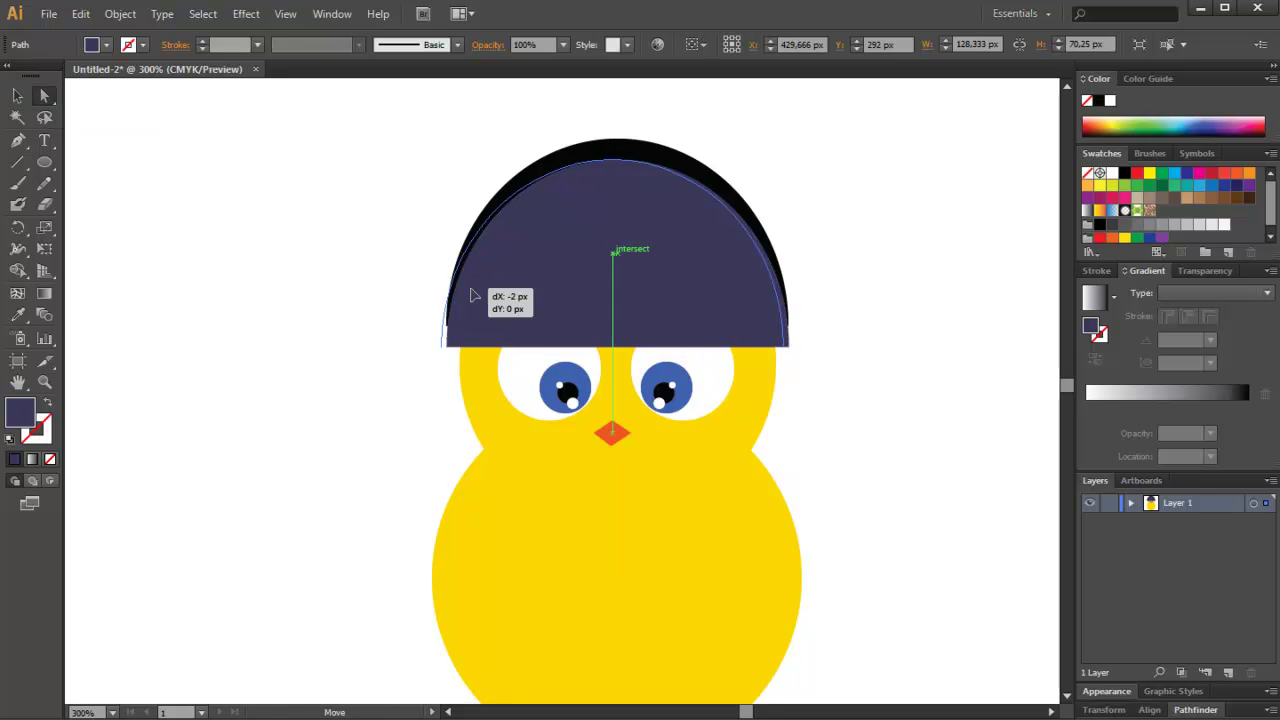
{"action": "left_click", "coordinate": [360, 311]}
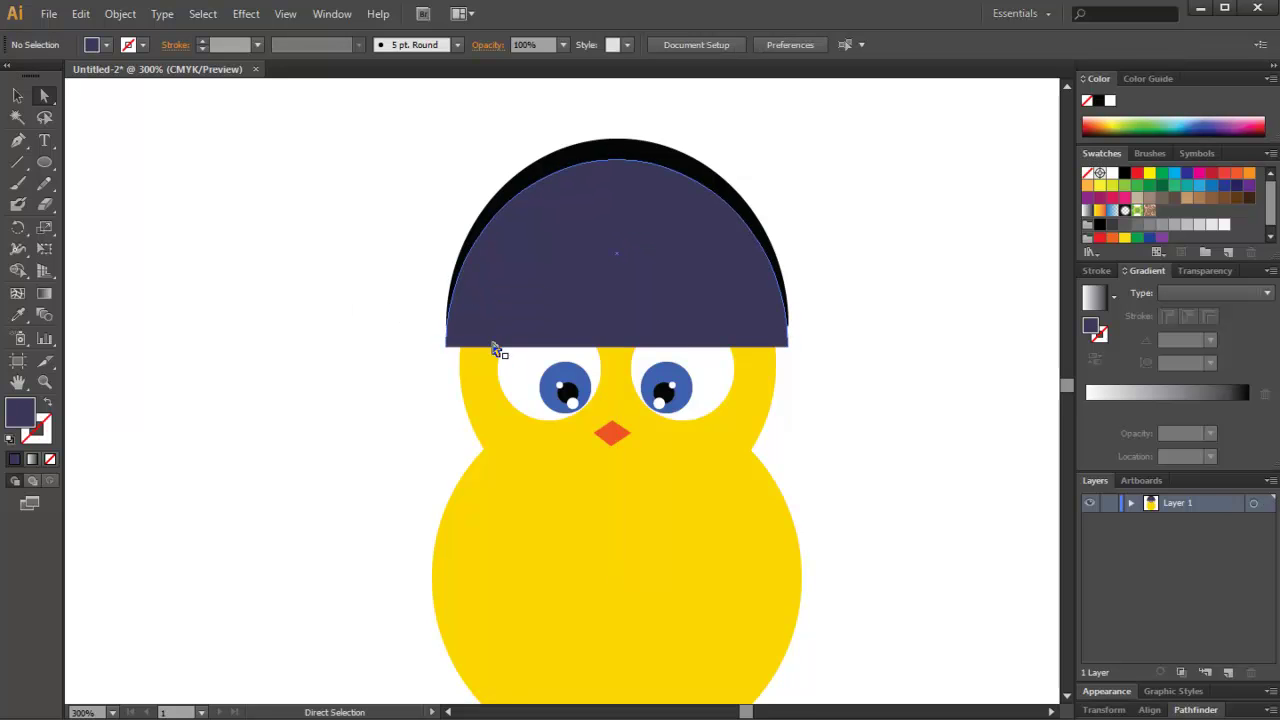
{"action": "left_click", "coordinate": [491, 270]}
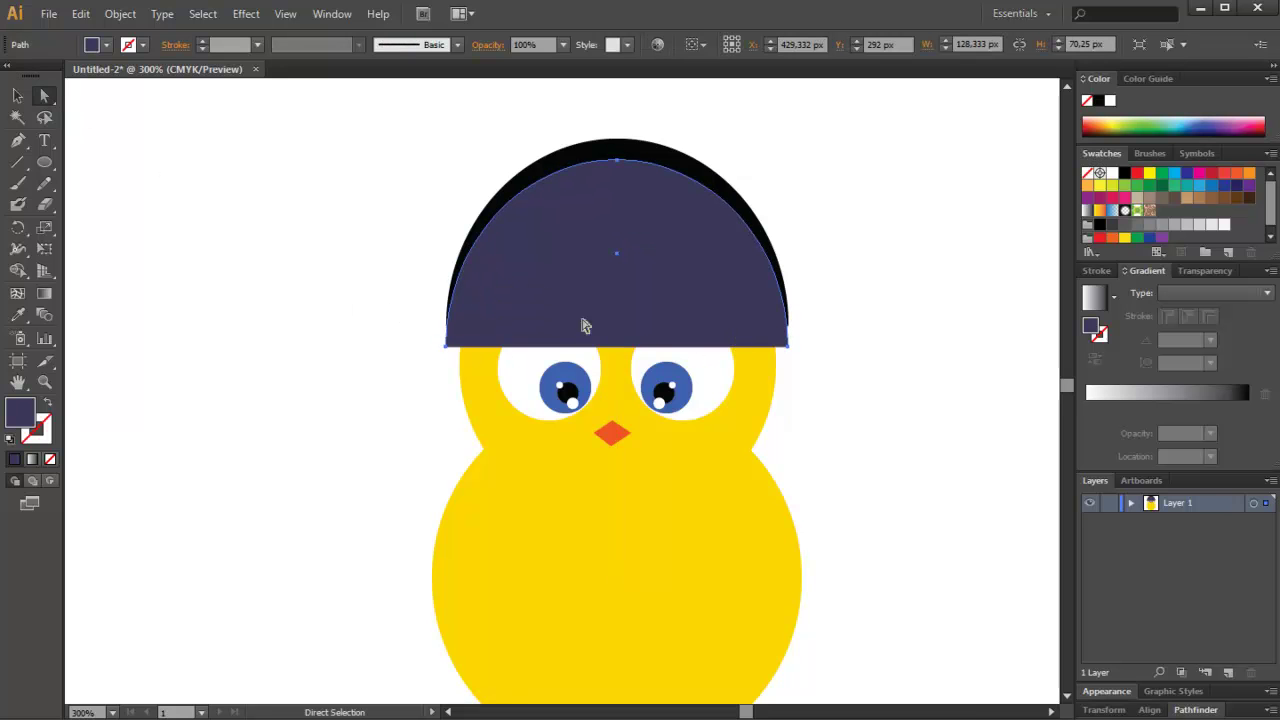
{"action": "left_click", "coordinate": [788, 347]}
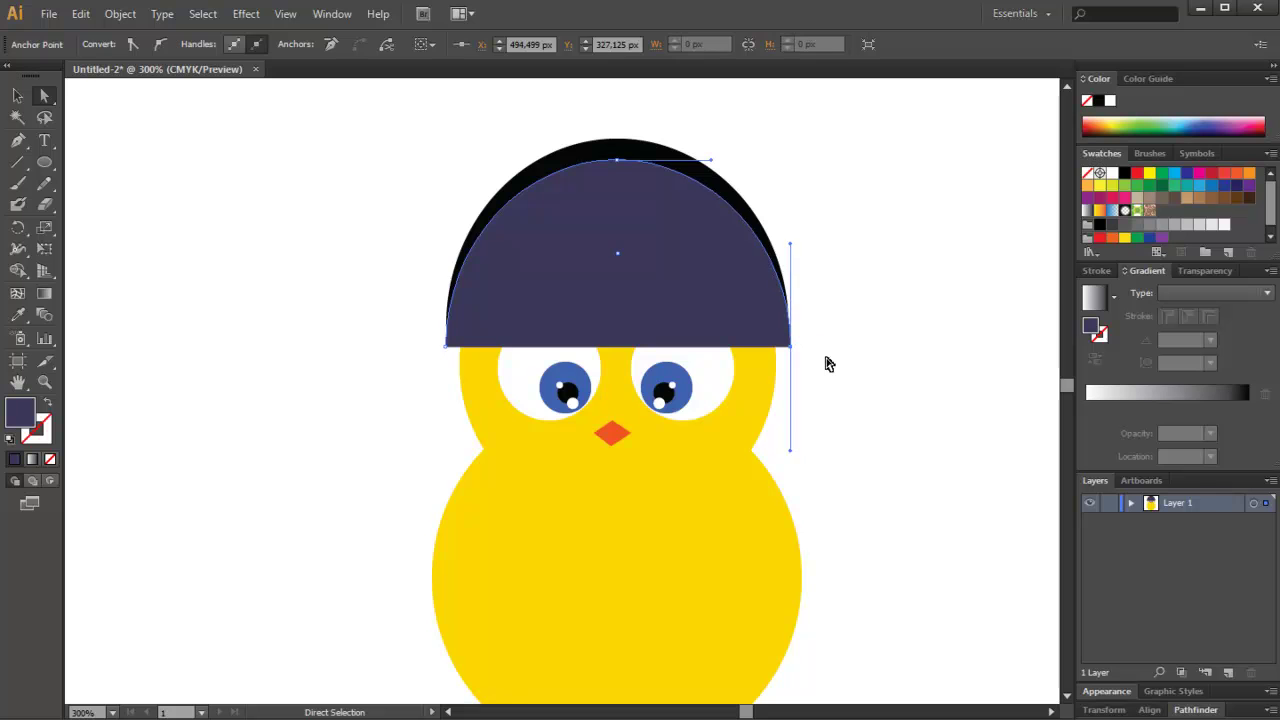
{"action": "left_click", "coordinate": [822, 360]}
{"action": "left_click", "coordinate": [750, 347]}
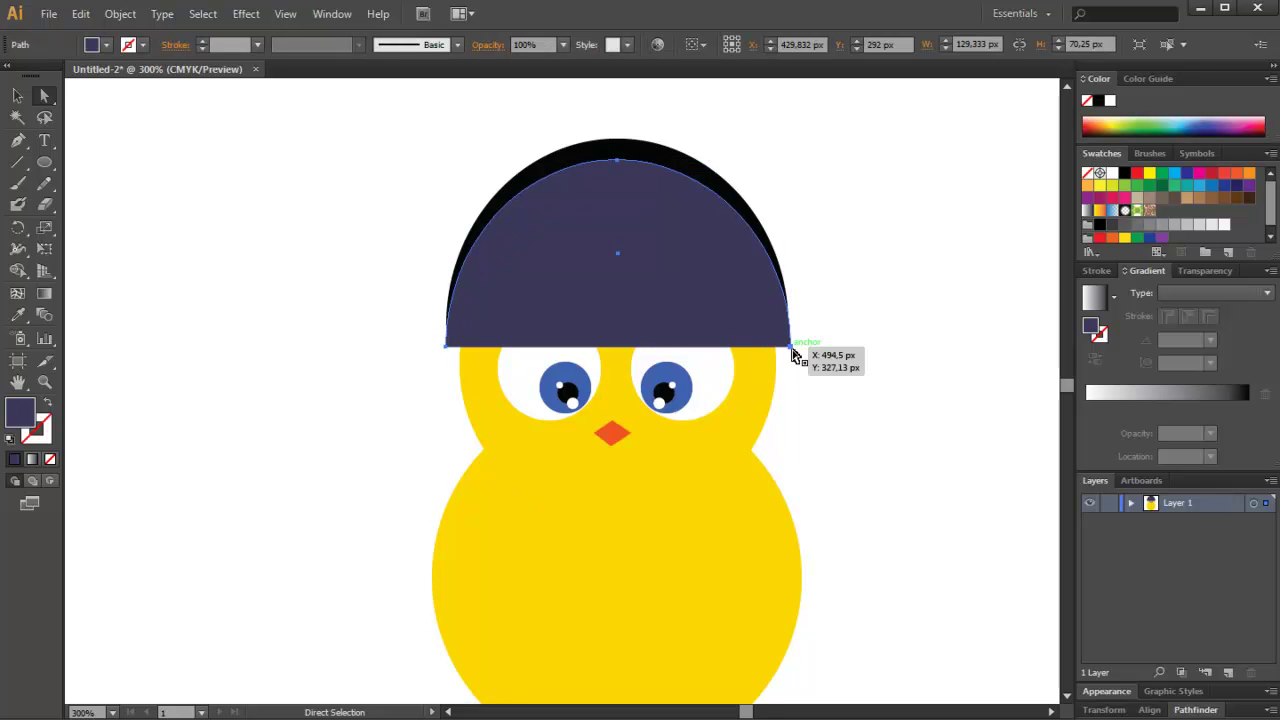
{"action": "left_click", "coordinate": [790, 347]}
{"action": "left_click", "coordinate": [845, 348]}
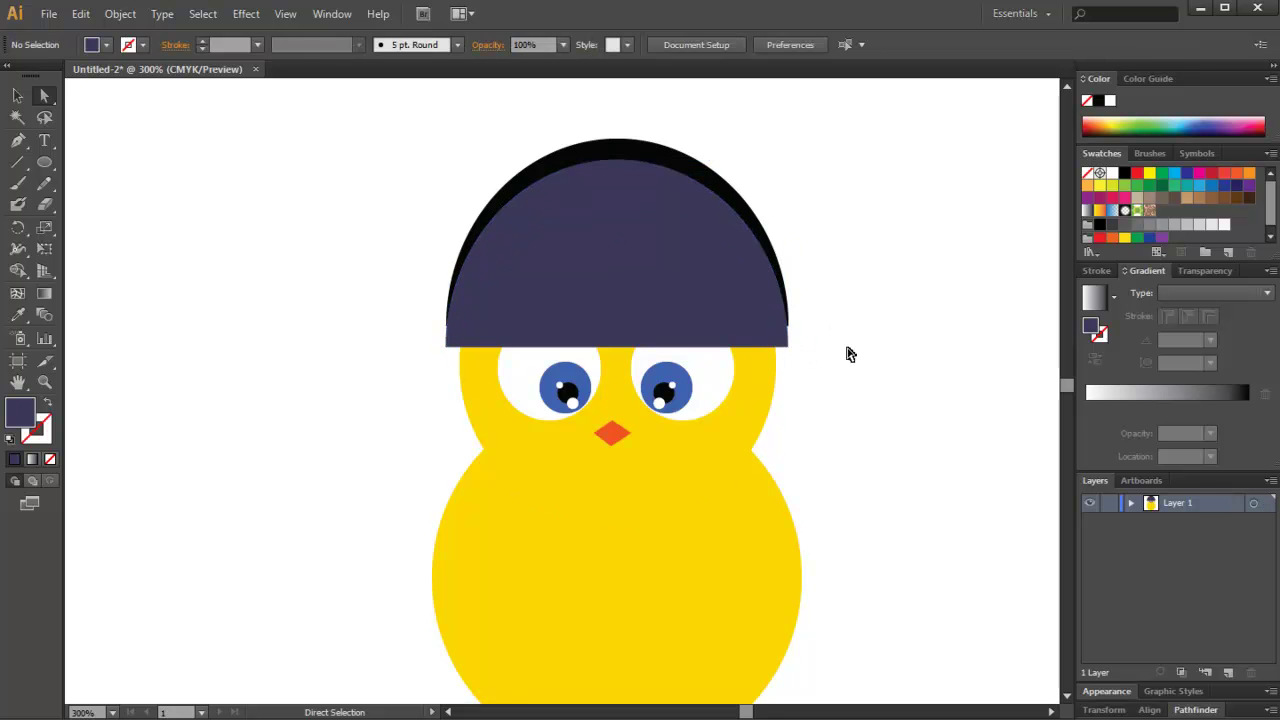
{"action": "left_click", "coordinate": [733, 328]}
{"action": "key", "text": "Up"}
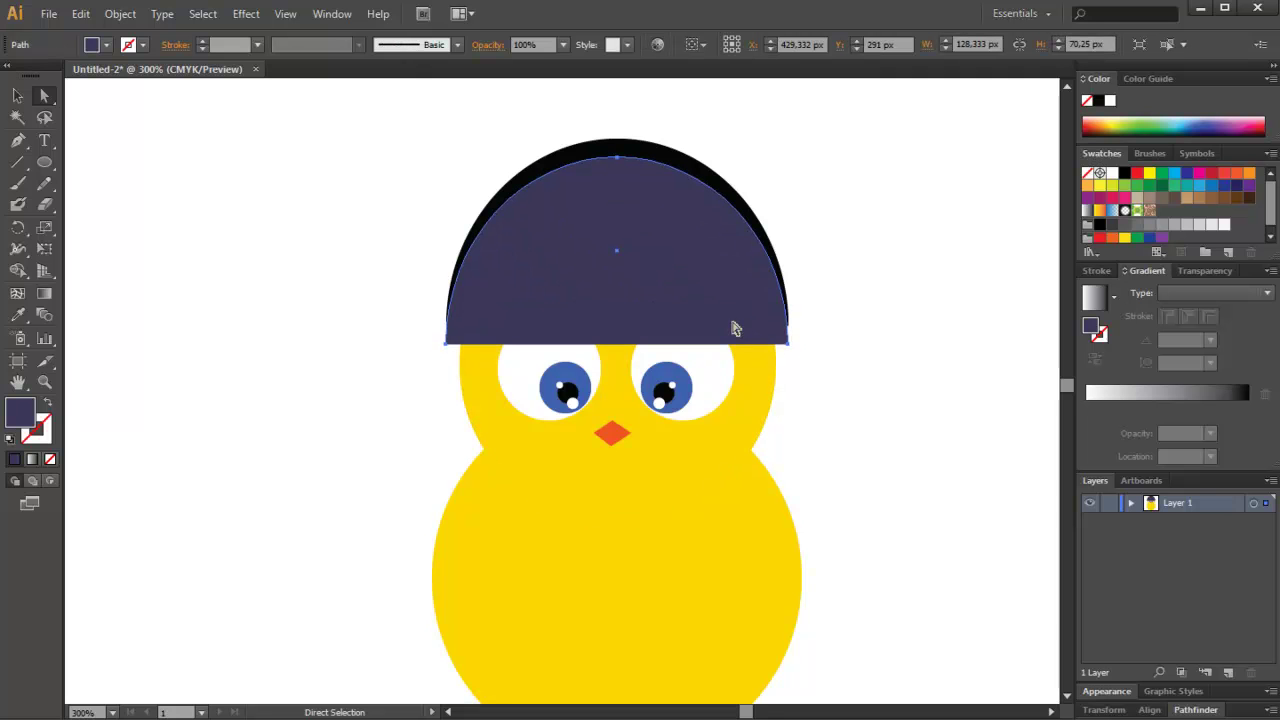
{"action": "left_click_drag", "start_coordinate": [733, 328], "coordinate": [751, 332]}
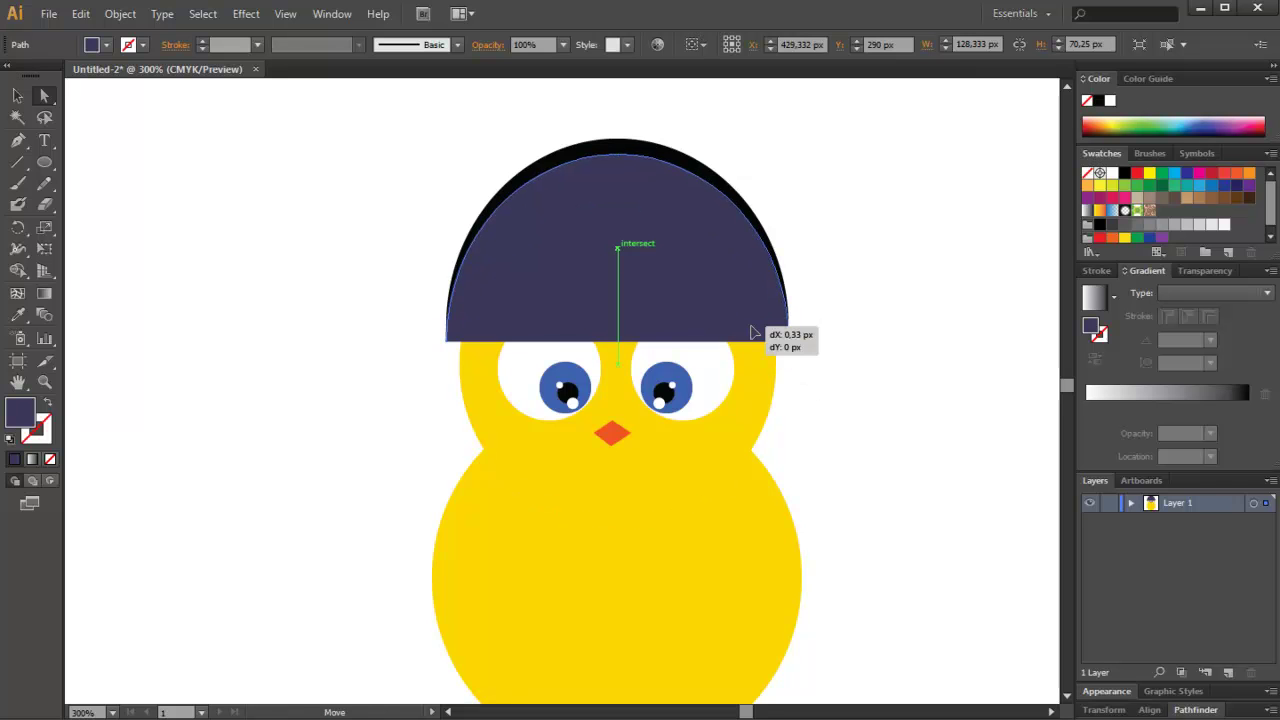
Step: Subtract the navy cap from the black one with Pathfinder Minus Front
{"action": "left_click", "coordinate": [843, 405]}
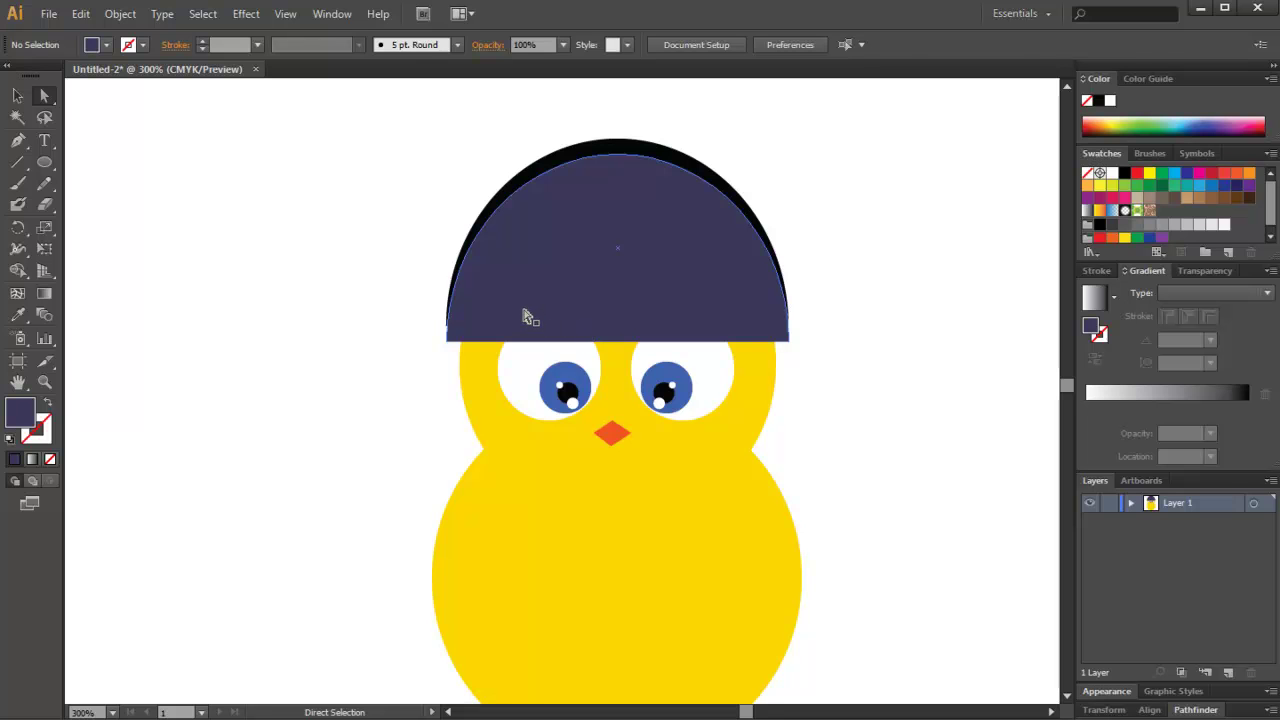
{"action": "left_click", "coordinate": [528, 316]}
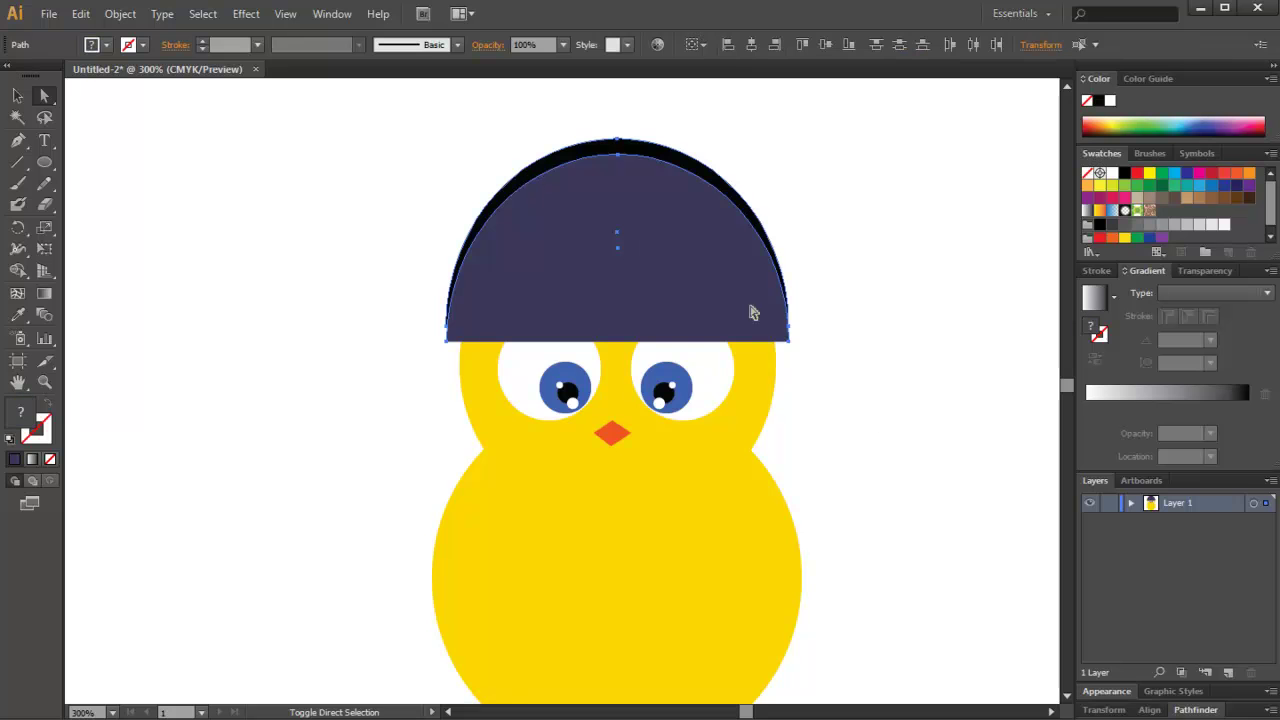
{"action": "left_click", "coordinate": [1176, 710]}
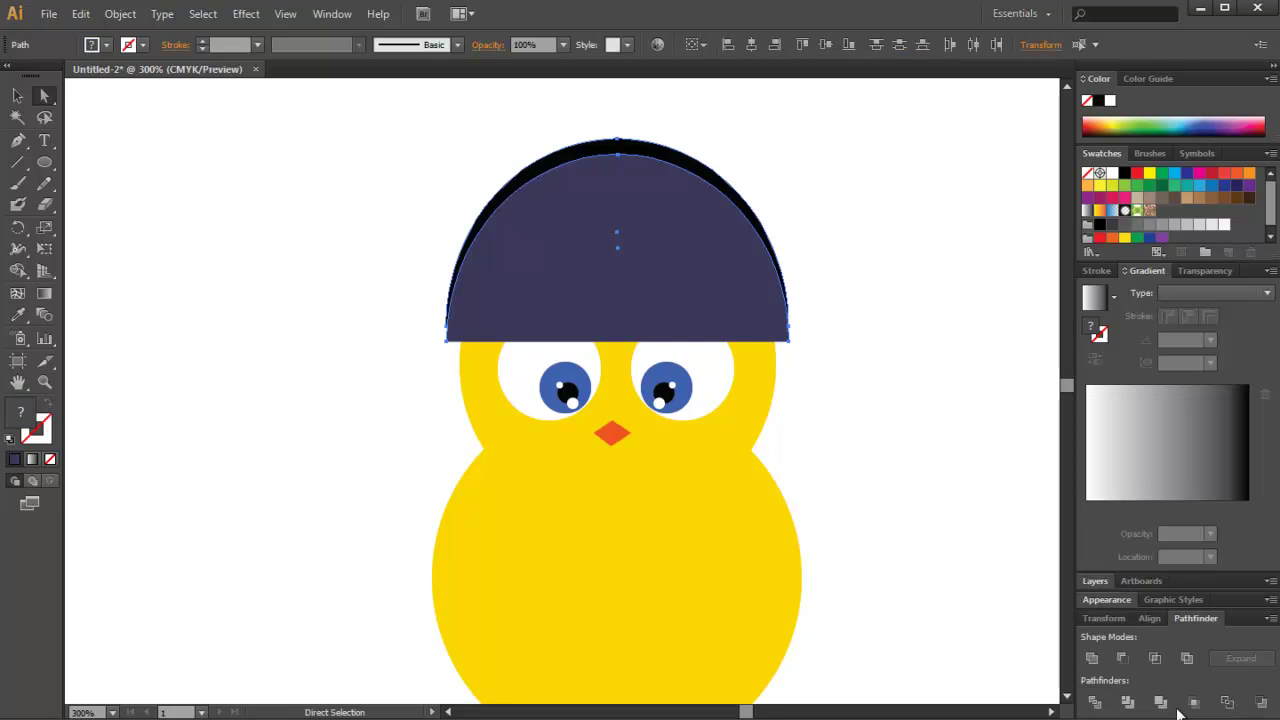
{"action": "left_click", "coordinate": [1123, 658]}
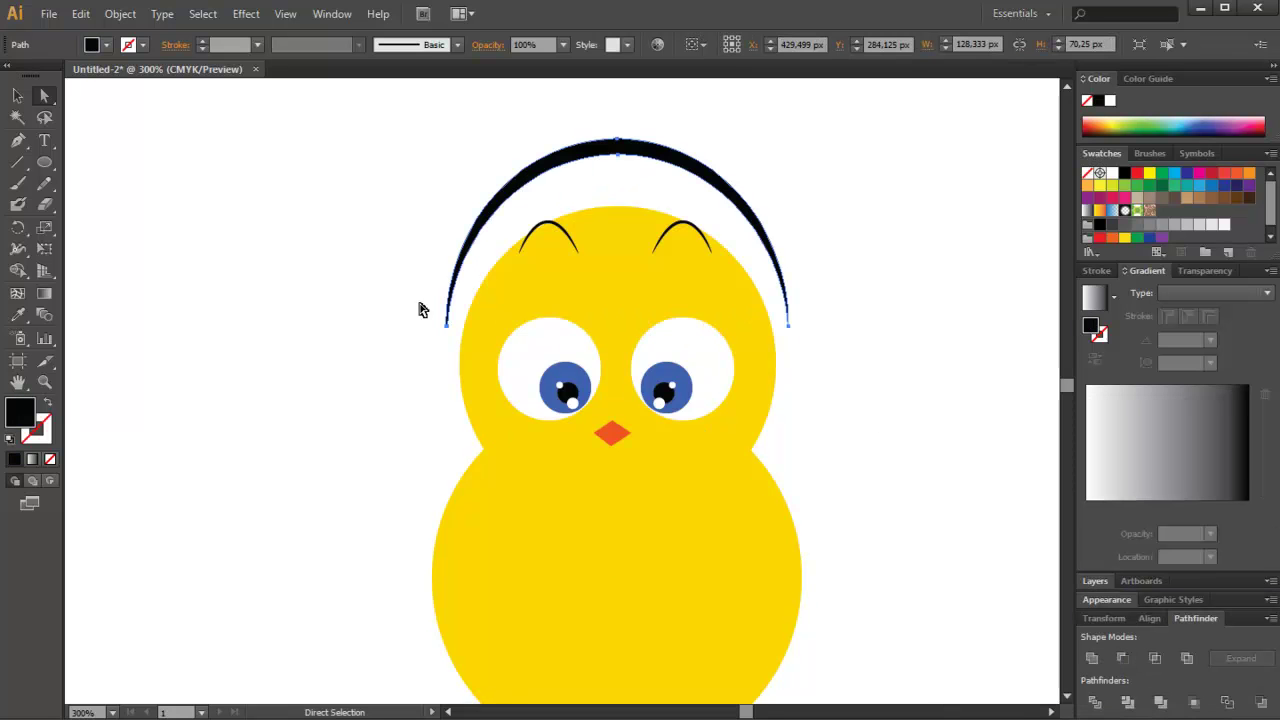
Step: Nudge the black headband arc down onto the chick's head
{"action": "left_click", "coordinate": [19, 96]}
{"action": "left_click", "coordinate": [376, 275]}
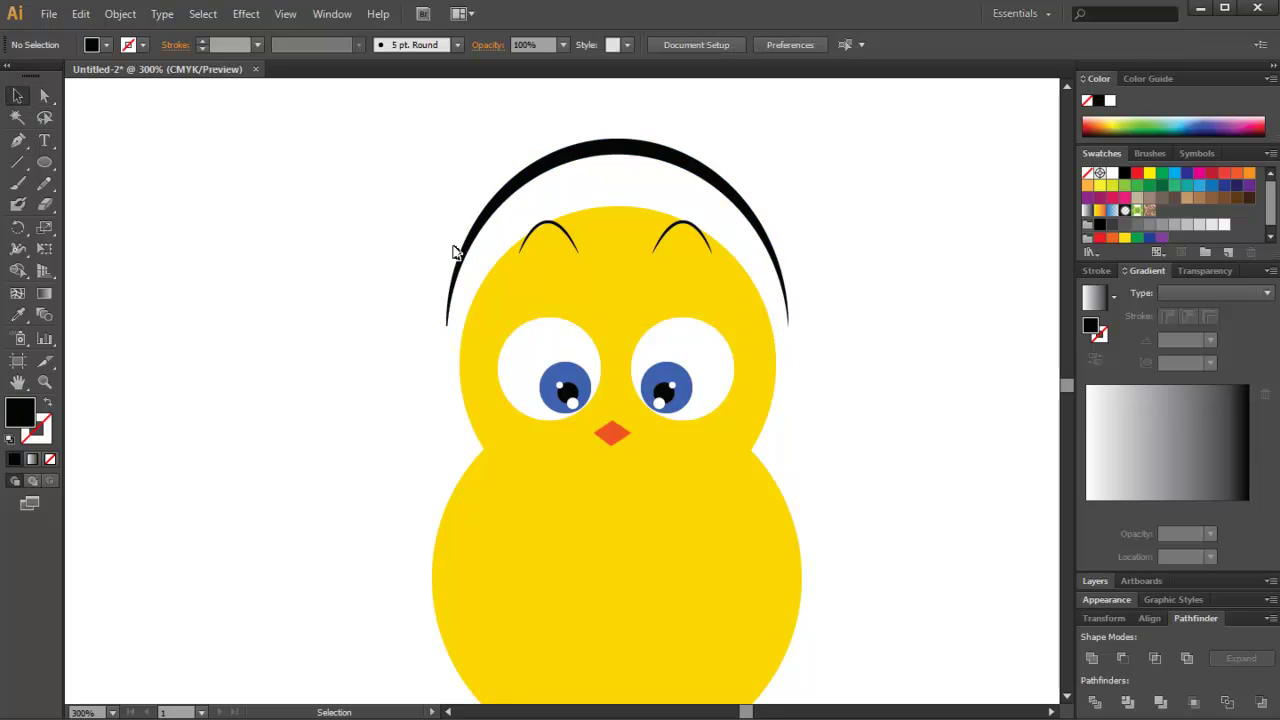
{"action": "left_click", "coordinate": [593, 151]}
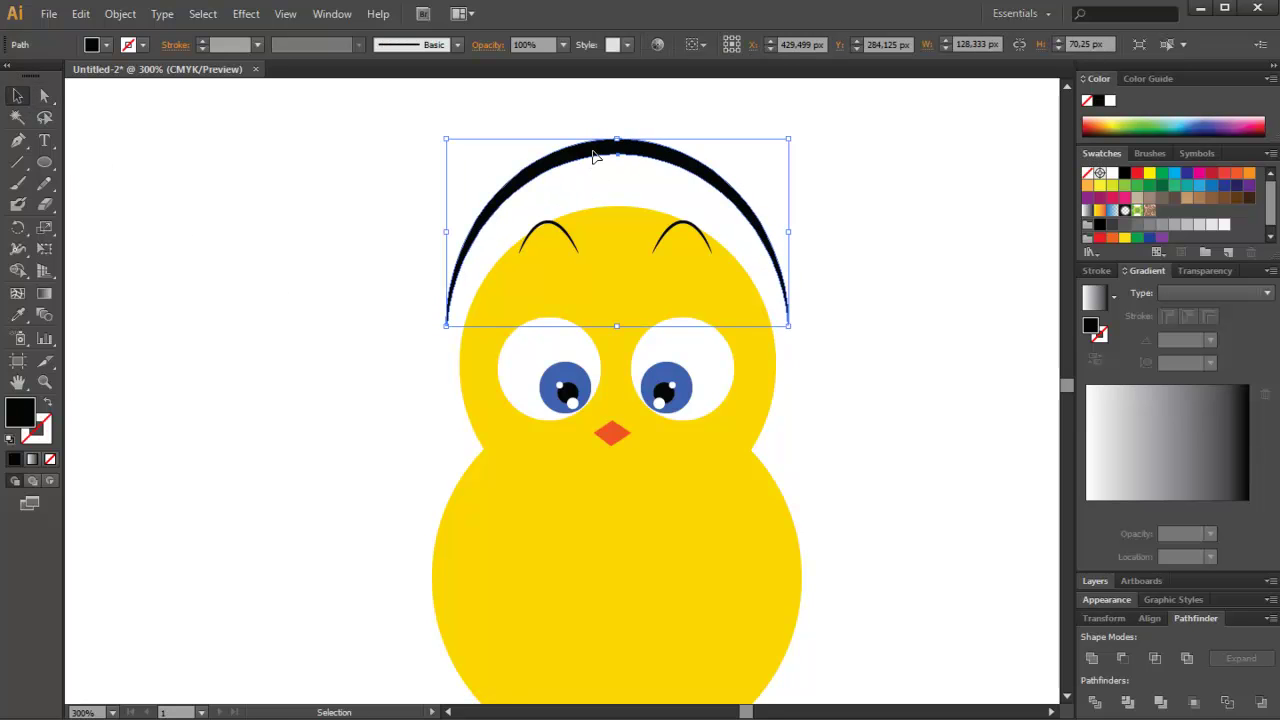
{"action": "key", "text": "Down"}
{"action": "key", "text": "Down"}
{"action": "key", "text": "Down"}
{"action": "key", "text": "Down"}
{"action": "key", "text": "Right"}
{"action": "key", "text": "Down"}
{"action": "key", "text": "Down"}
{"action": "key", "text": "Down"}
{"action": "key", "text": "Down"}
{"action": "key", "text": "Down"}
{"action": "key", "text": "Down"}
{"action": "key", "text": "Up"}
{"action": "key", "text": "Up"}
{"action": "key", "text": "Up"}
{"action": "left_click", "coordinate": [297, 203]}
Step: Fill the arc with a linear gradient from black to dark grey
{"action": "left_click", "coordinate": [44, 162]}
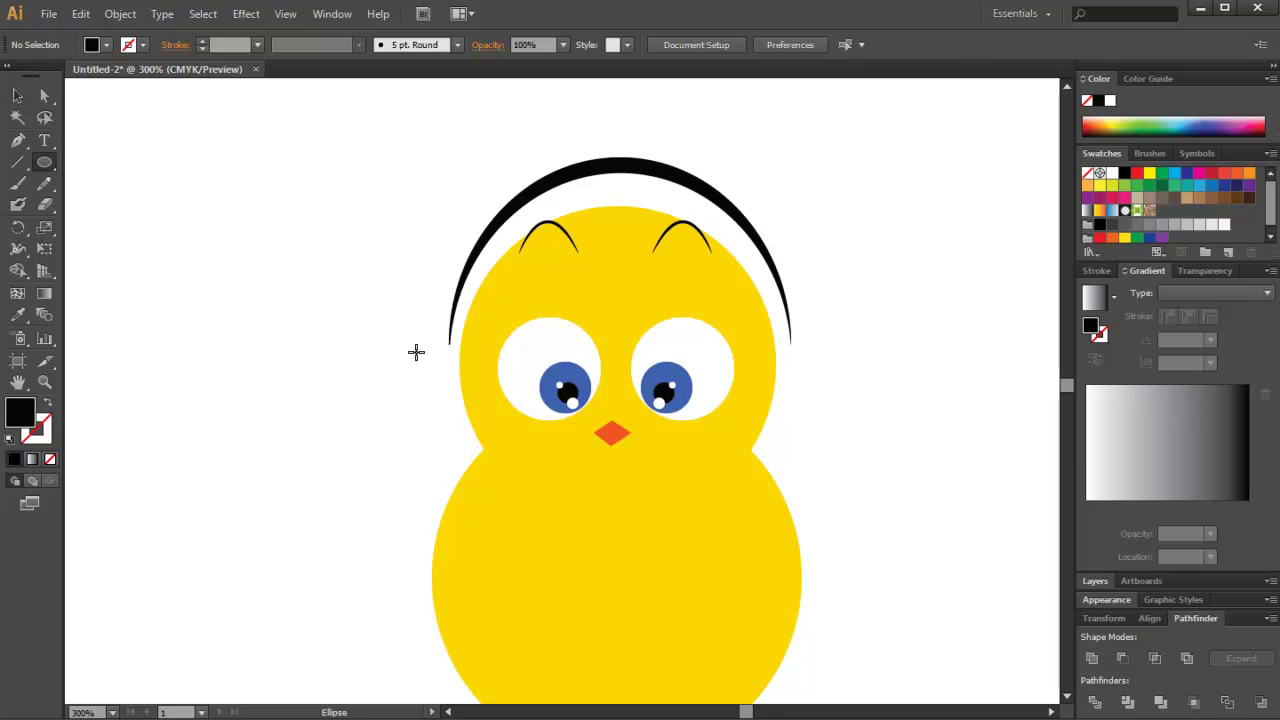
{"action": "left_click", "coordinate": [17, 96]}
{"action": "left_click", "coordinate": [600, 170]}
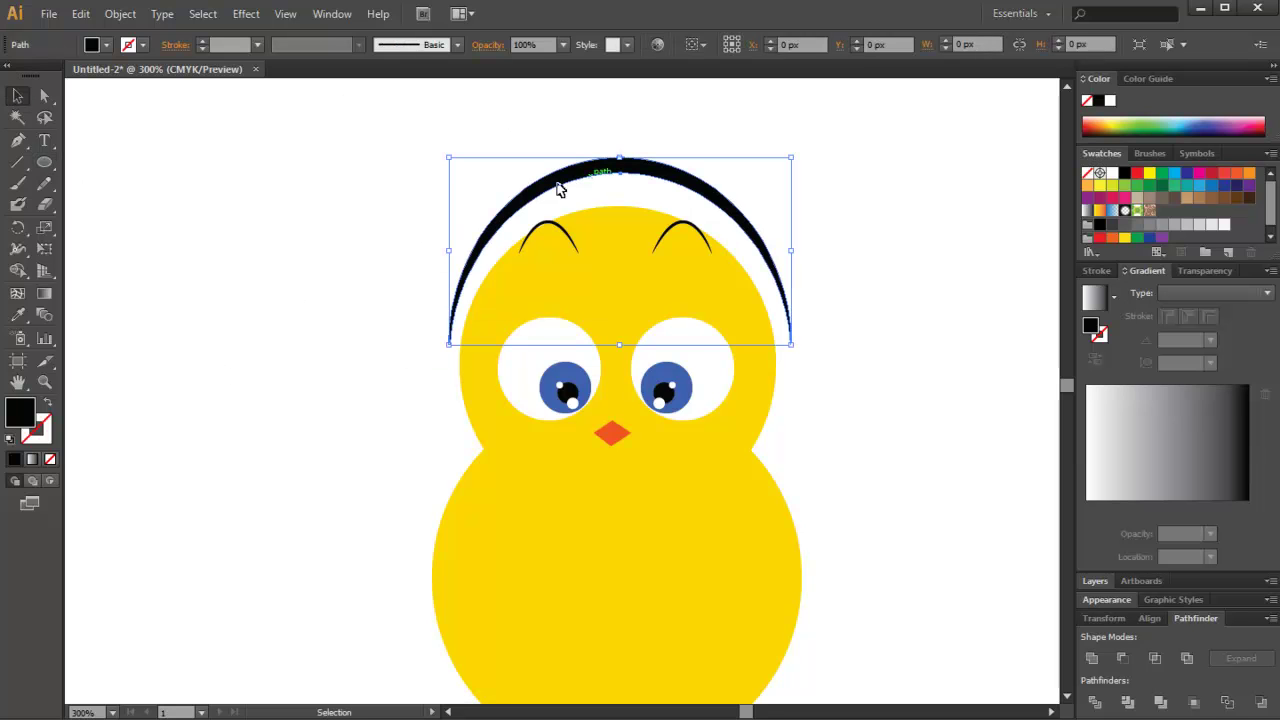
{"action": "left_click", "coordinate": [31, 461]}
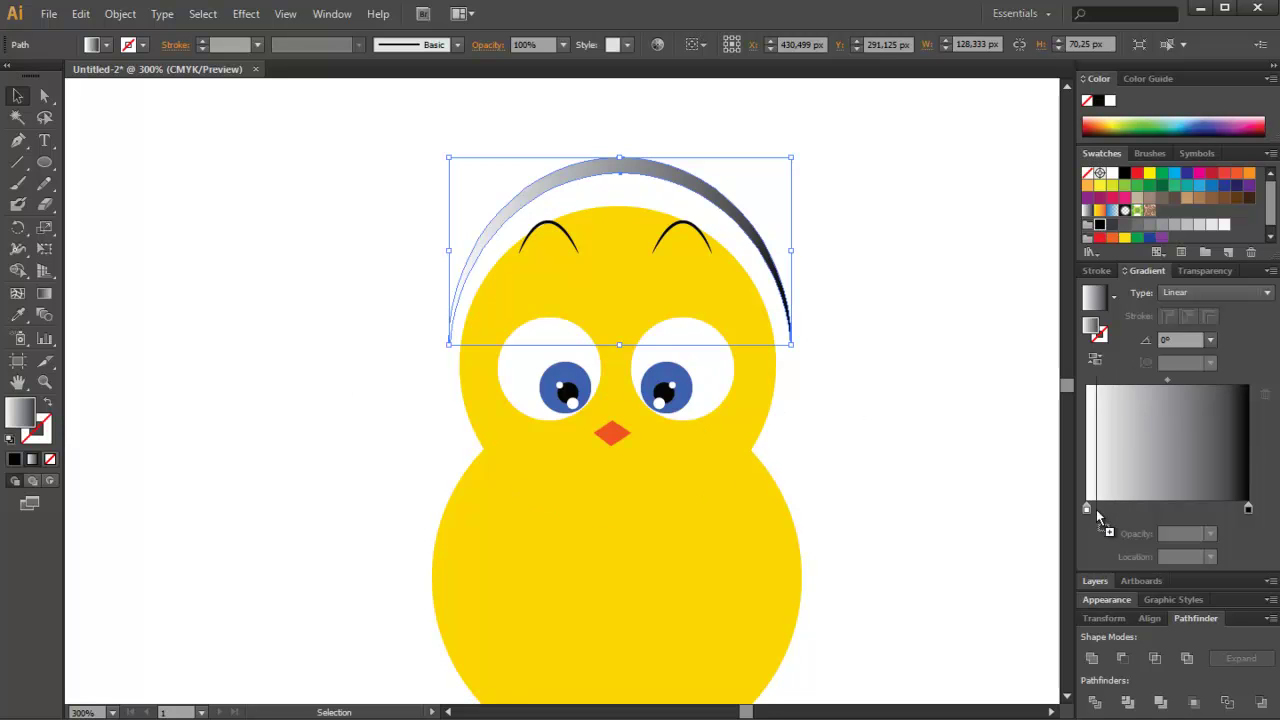
{"action": "left_click_drag", "start_coordinate": [1100, 224], "coordinate": [1087, 510]}
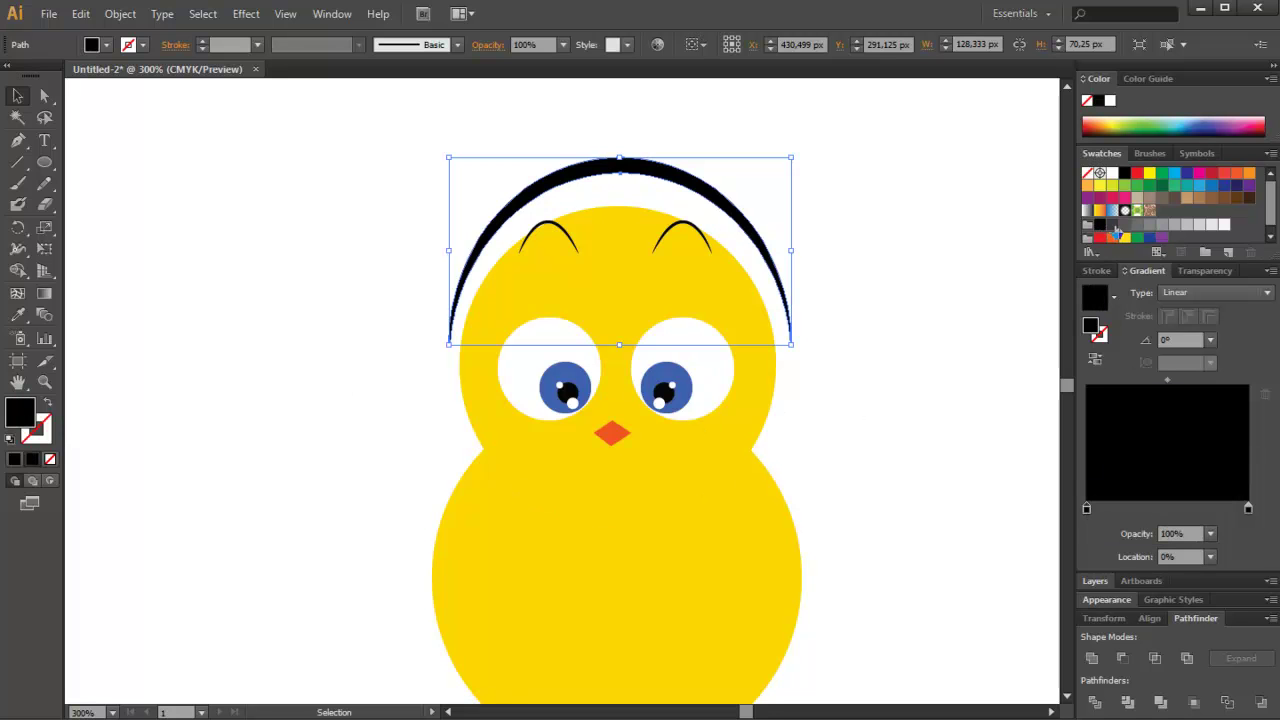
{"action": "left_click_drag", "start_coordinate": [1116, 228], "coordinate": [1248, 508]}
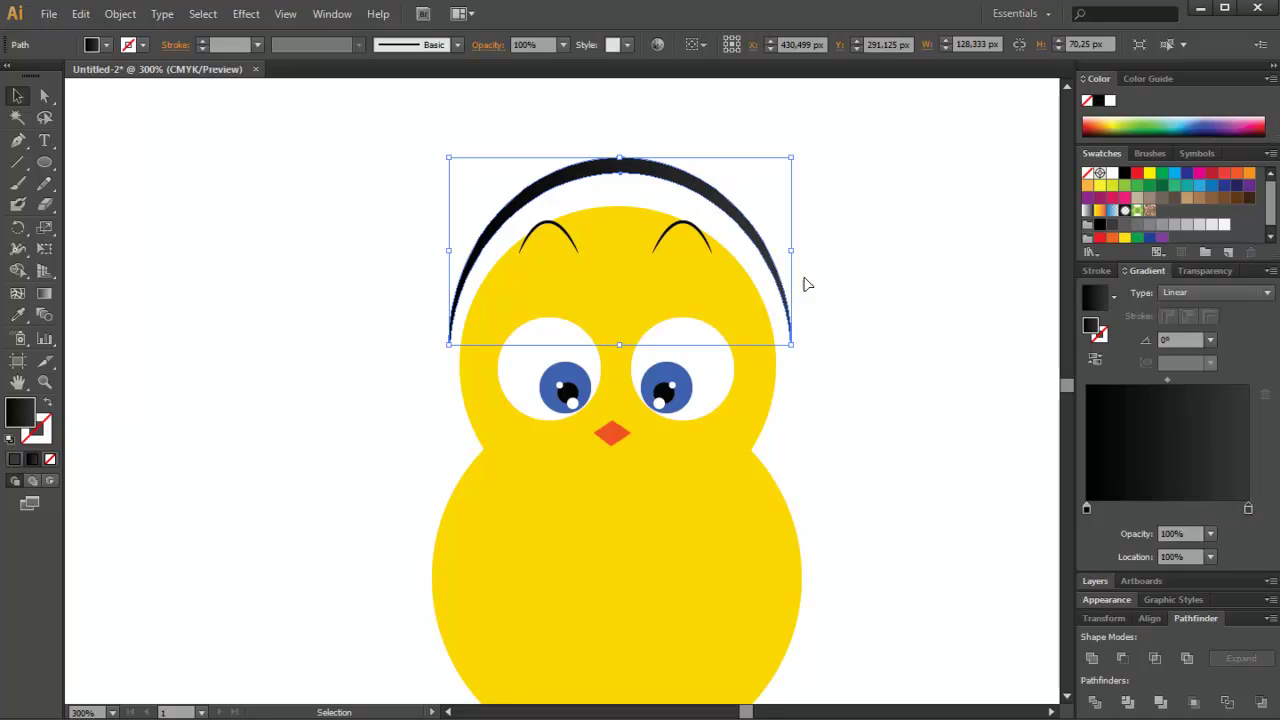
{"action": "left_click", "coordinate": [167, 190]}
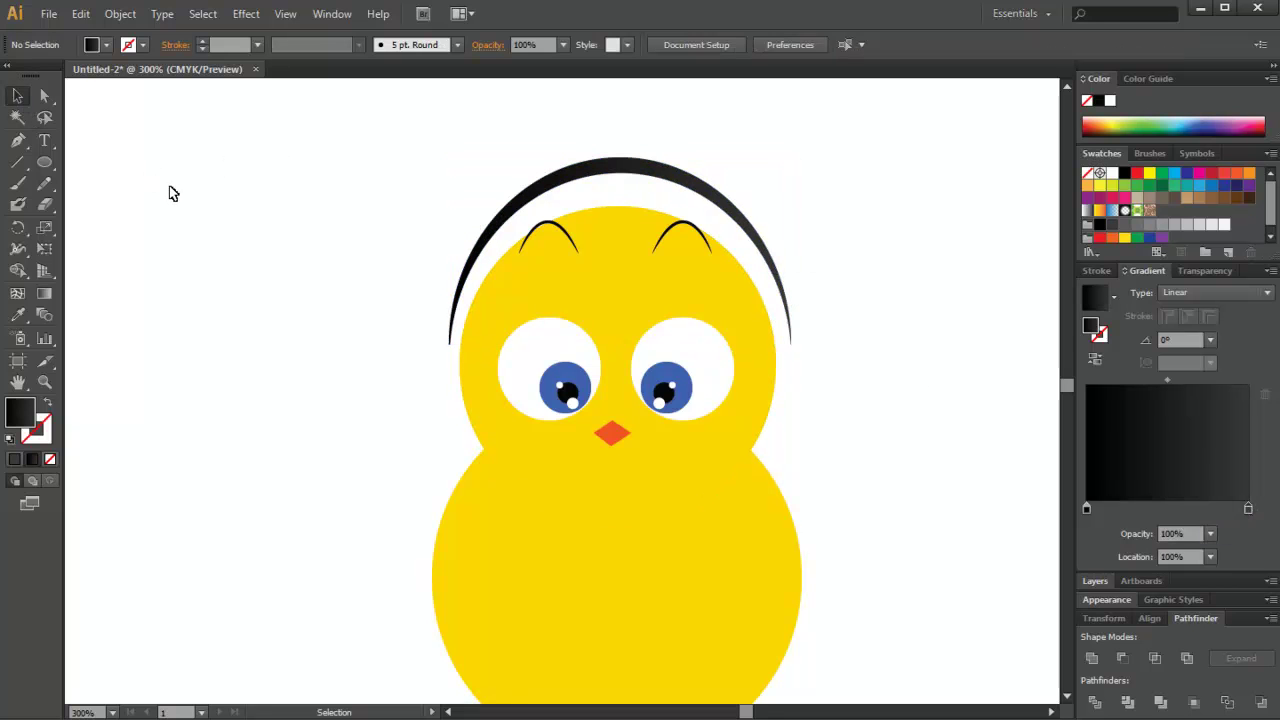
Step: Draw a small flat left ear-cup oval and send it and the headband behind the head
{"action": "left_click", "coordinate": [45, 162]}
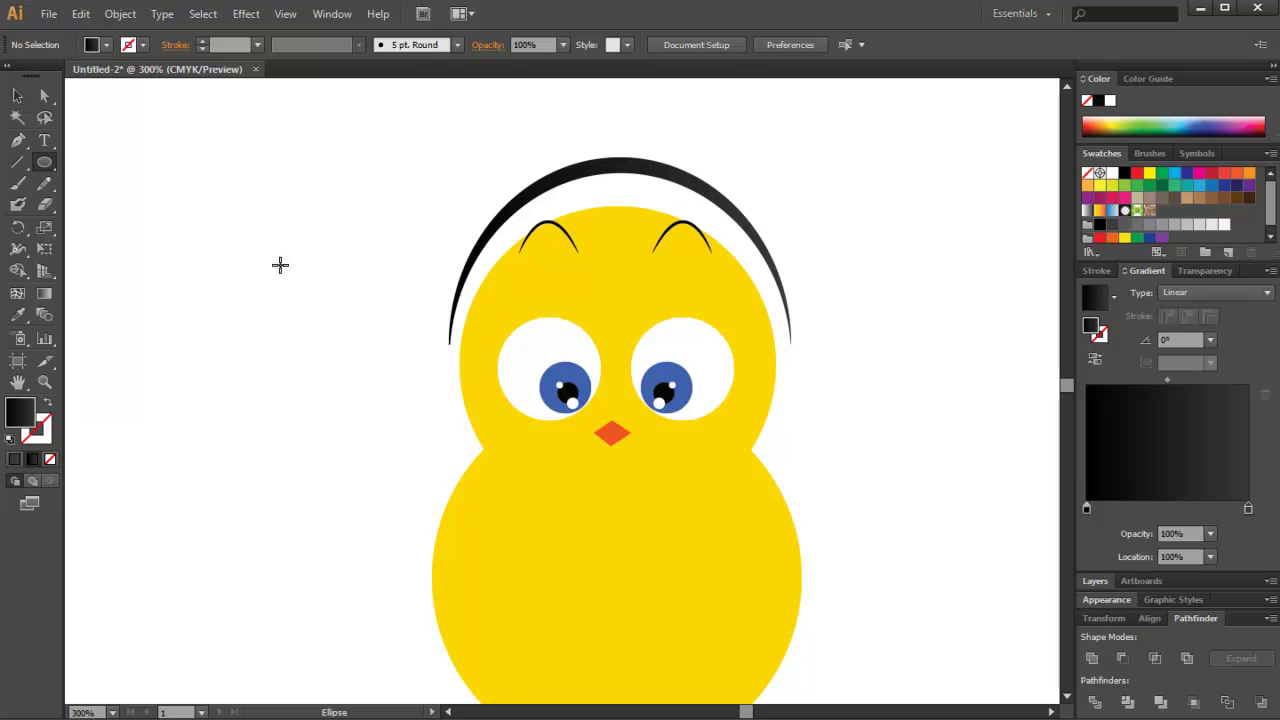
{"action": "left_click_drag", "start_coordinate": [450, 345], "coordinate": [487, 365]}
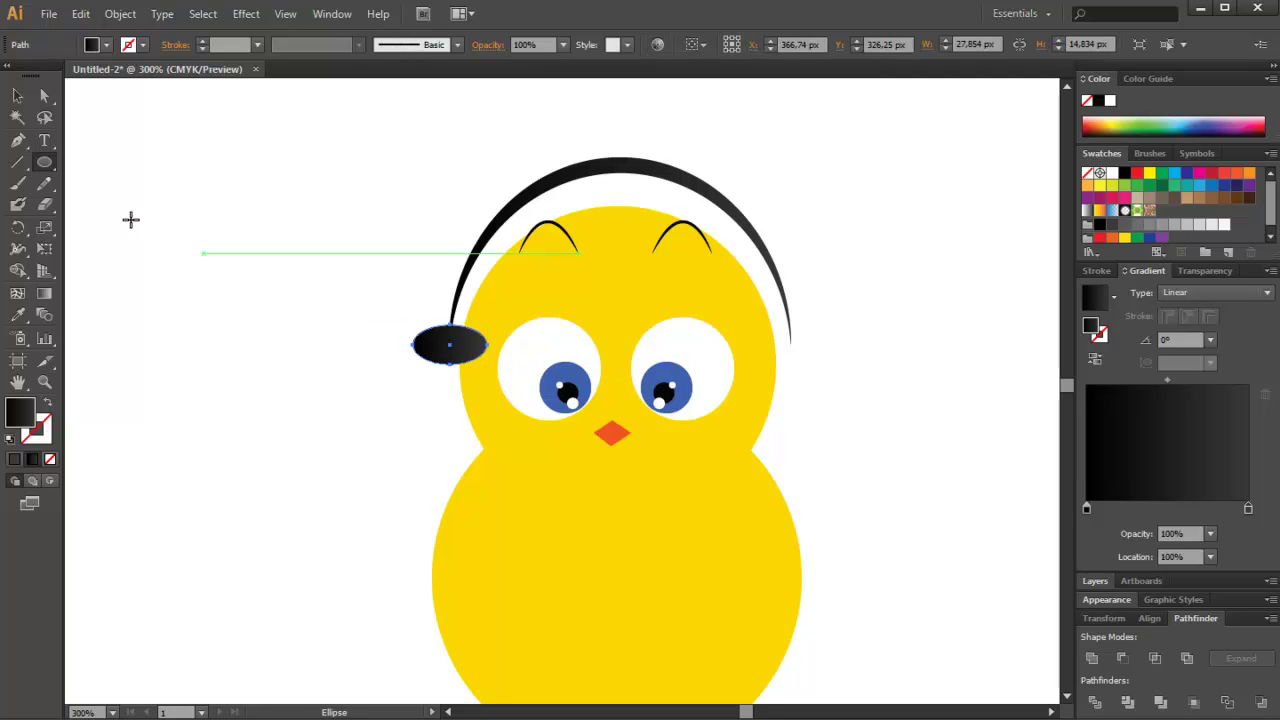
{"action": "left_click", "coordinate": [17, 95]}
{"action": "right_click", "coordinate": [442, 345]}
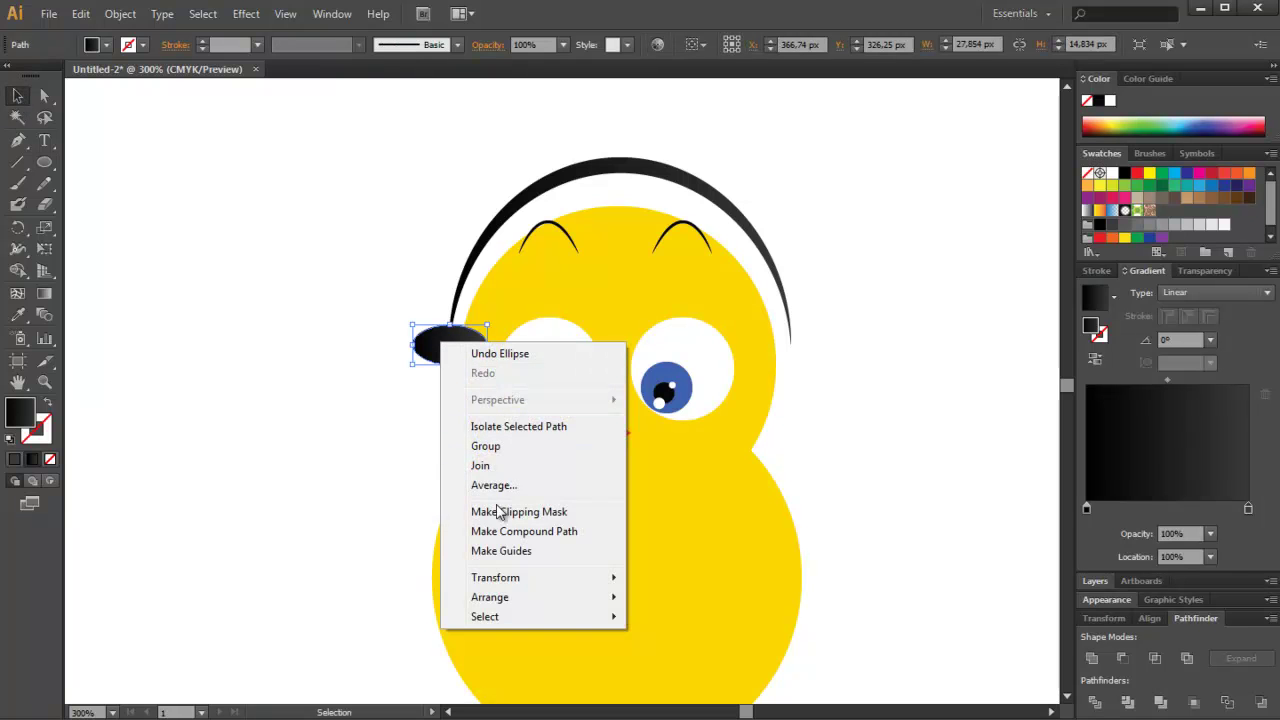
{"action": "left_click", "coordinate": [720, 661]}
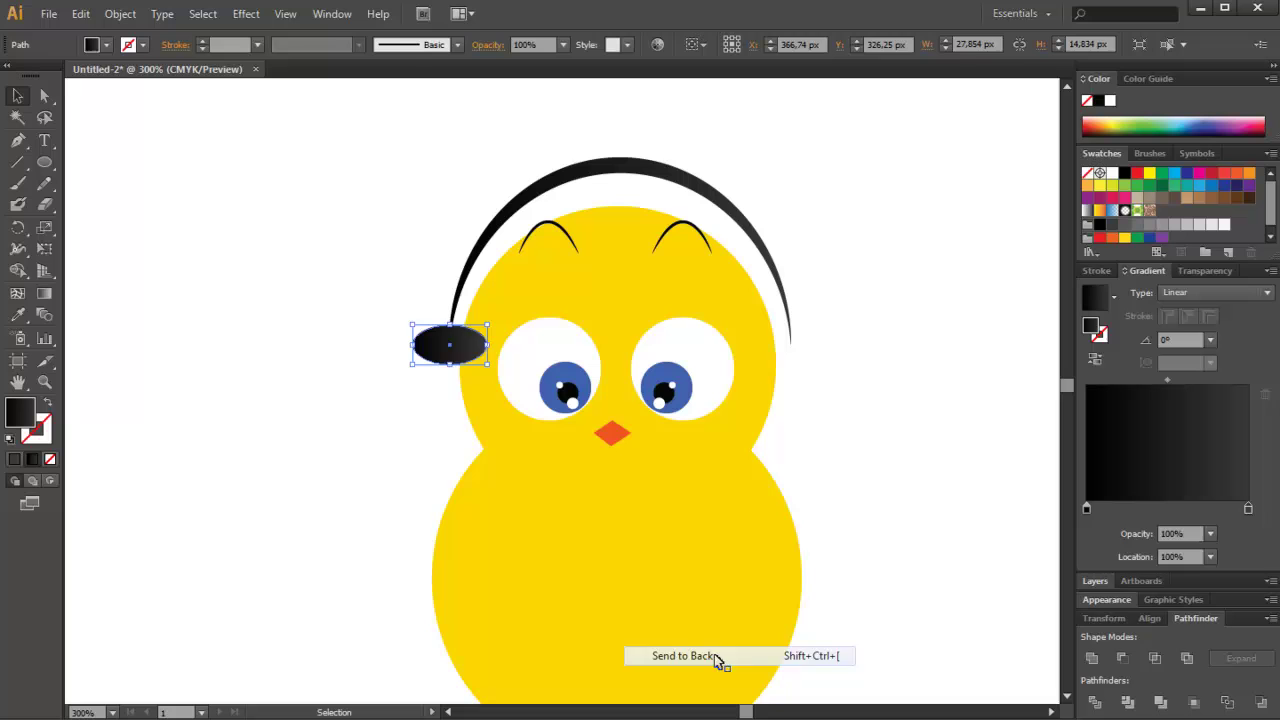
{"action": "left_click", "coordinate": [918, 545]}
{"action": "right_click", "coordinate": [488, 238]}
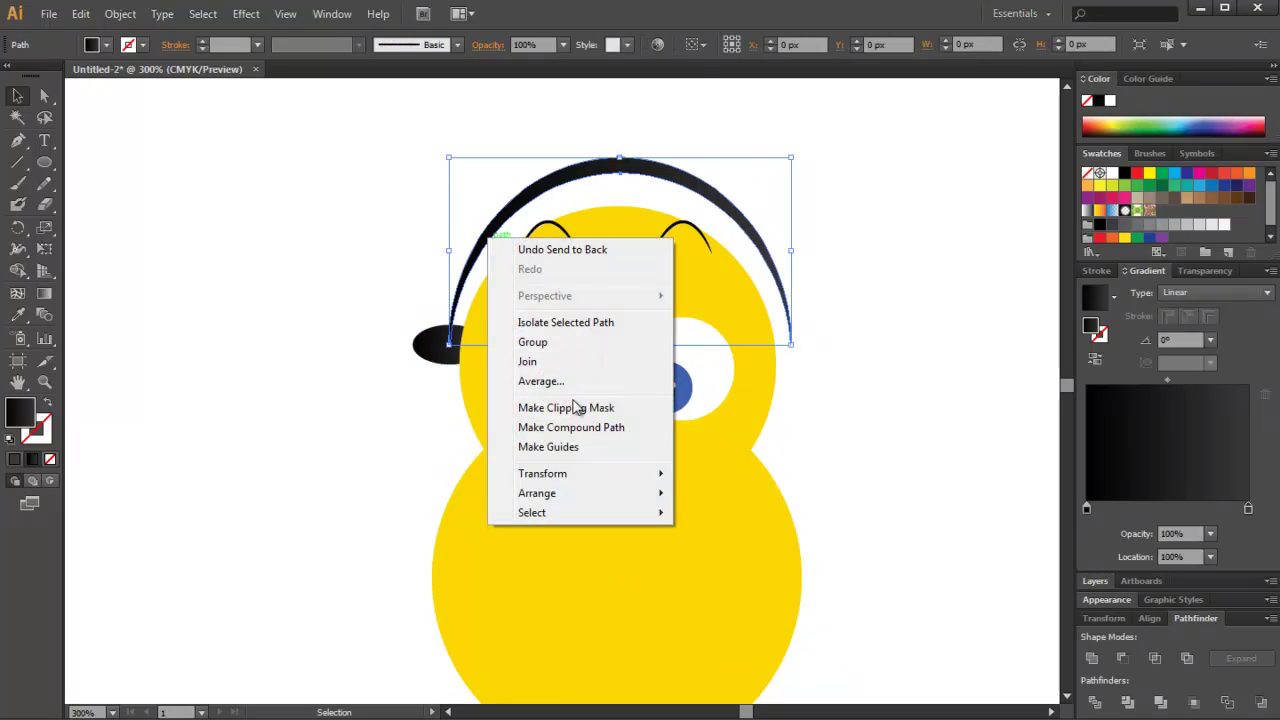
{"action": "left_click", "coordinate": [737, 551]}
{"action": "left_click", "coordinate": [874, 506]}
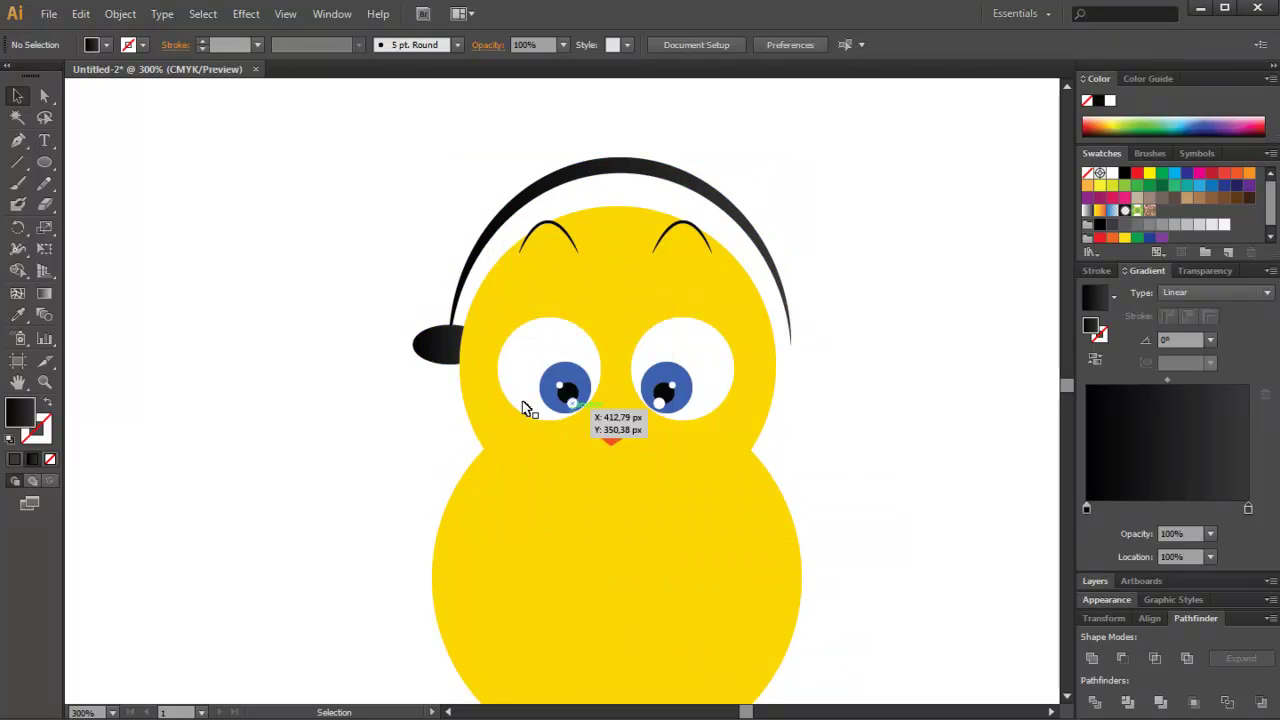
Step: Reposition the left ear cup at the side of the head
{"action": "left_click", "coordinate": [445, 355]}
{"action": "mouse_move", "coordinate": [445, 362]}
{"action": "left_mouse_down"}
{"action": "mouse_move", "coordinate": [557, 400]}
{"action": "mouse_move", "coordinate": [474, 347]}
{"action": "left_mouse_up"}
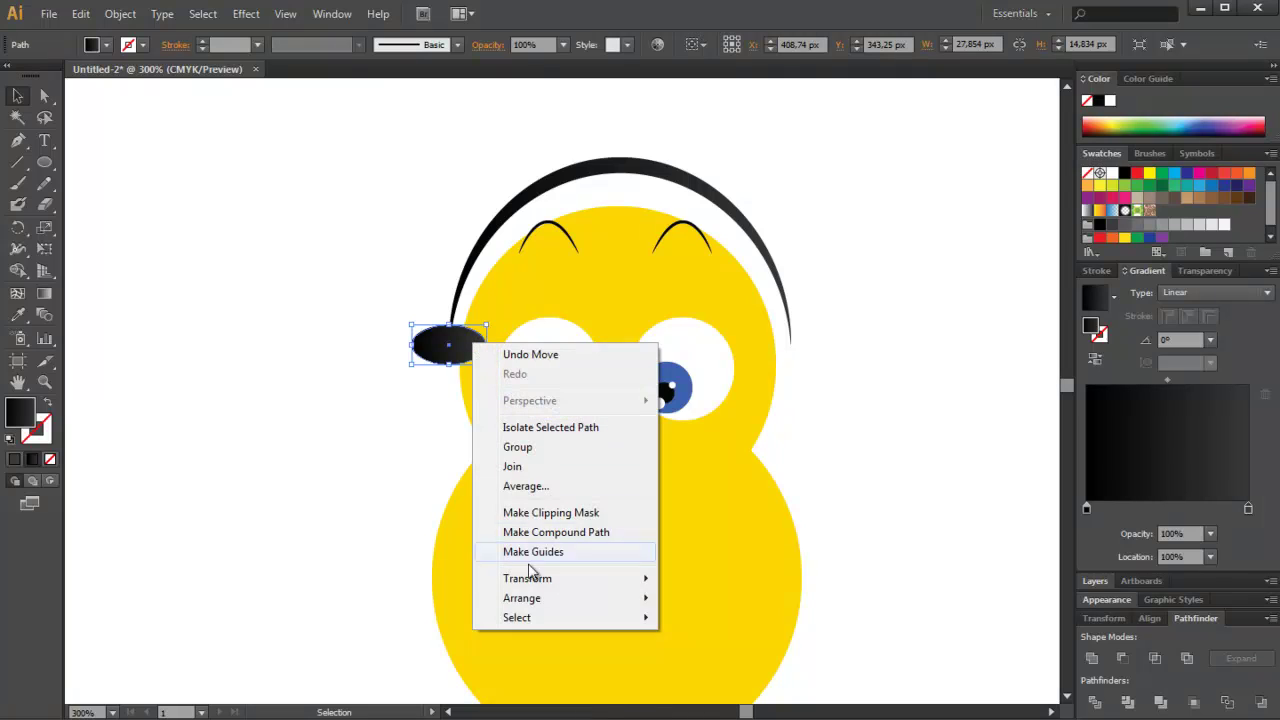
{"action": "mouse_move", "coordinate": [527, 578]}
{"action": "left_click", "coordinate": [728, 622]}
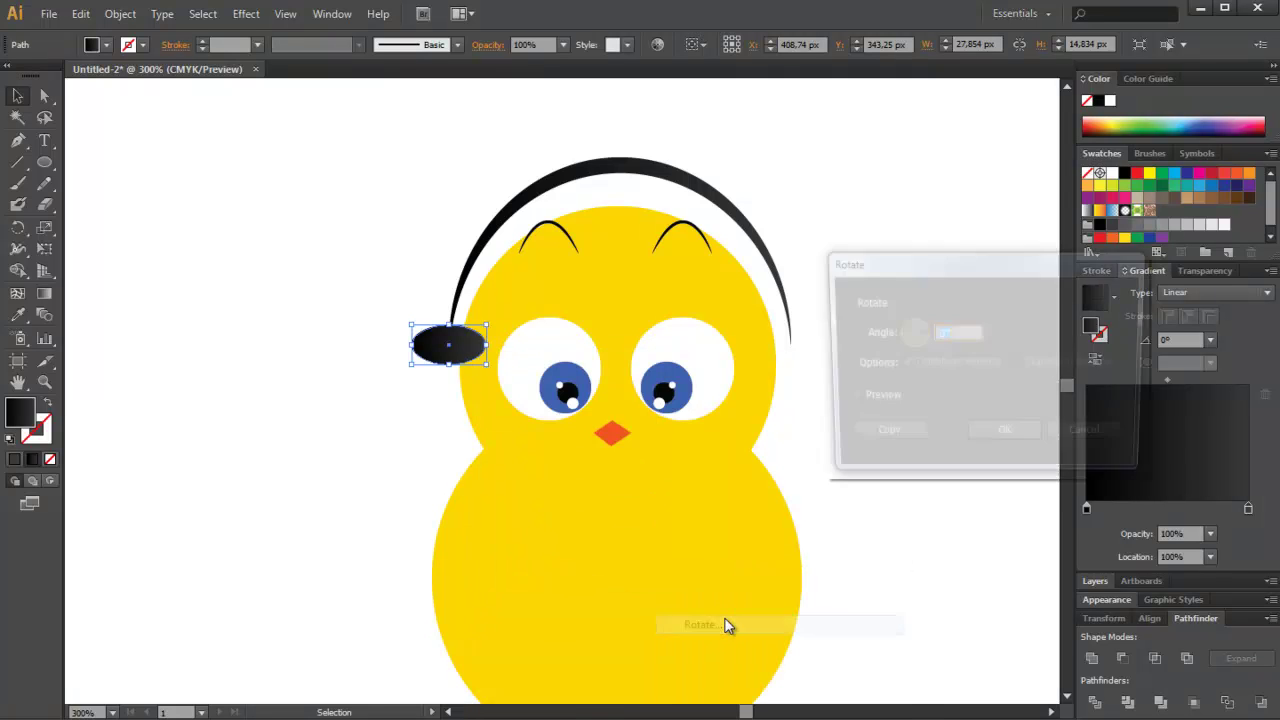
{"action": "key", "text": "Escape"}
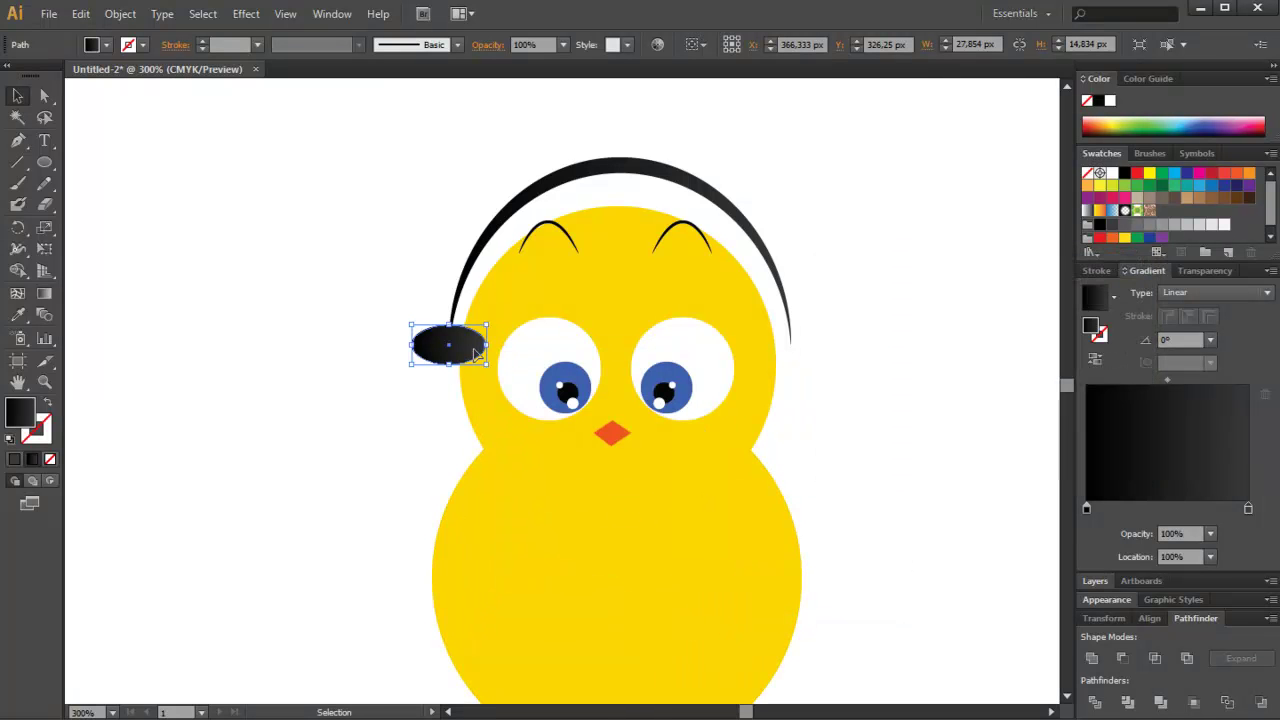
{"action": "key", "text": "ctrl+shift+a"}
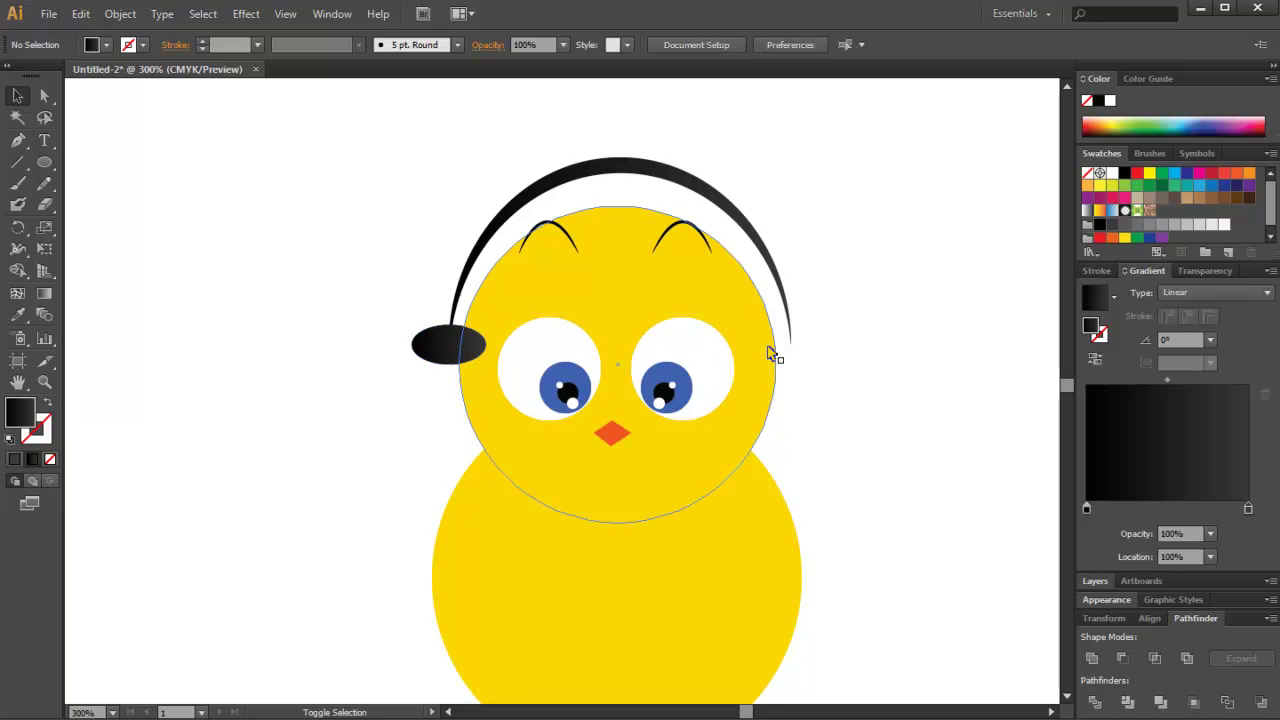
Step: Copy the ear cup to the right side, send it back, and put the headband behind both cups
{"action": "left_click_drag", "start_coordinate": [480, 350], "coordinate": [800, 358]}
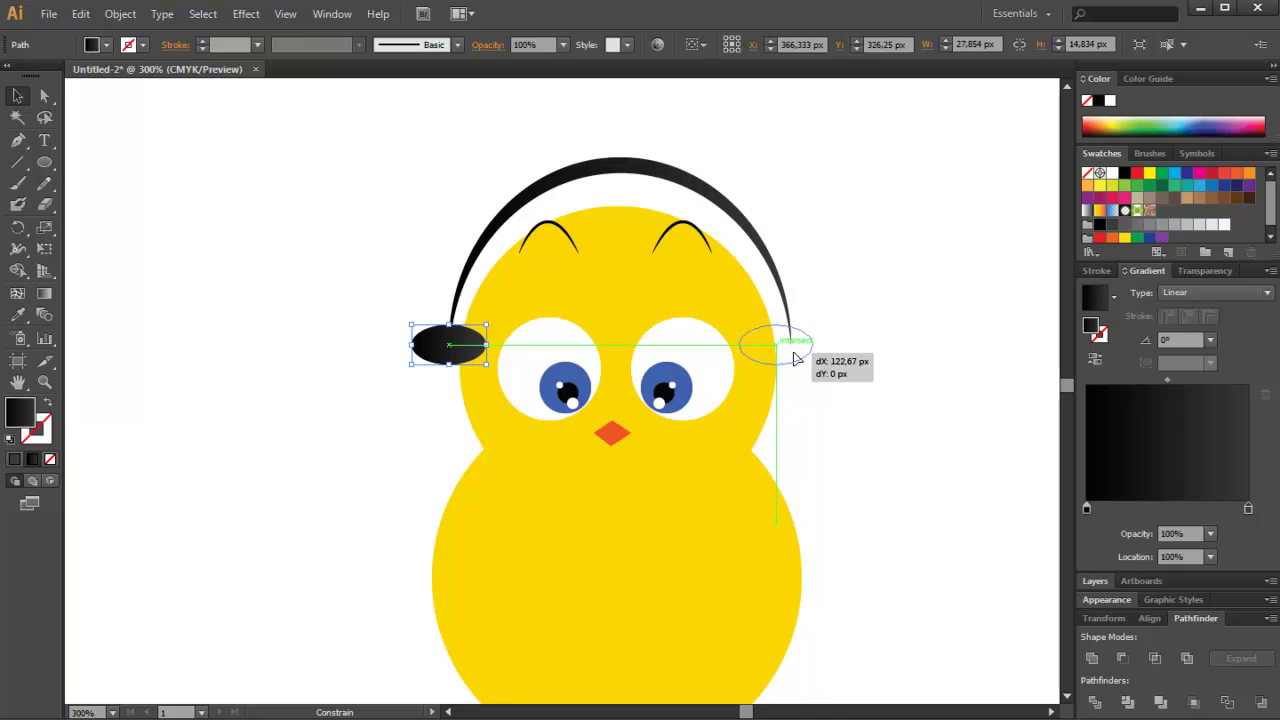
{"action": "left_click_drag", "start_coordinate": [800, 358], "coordinate": [810, 358]}
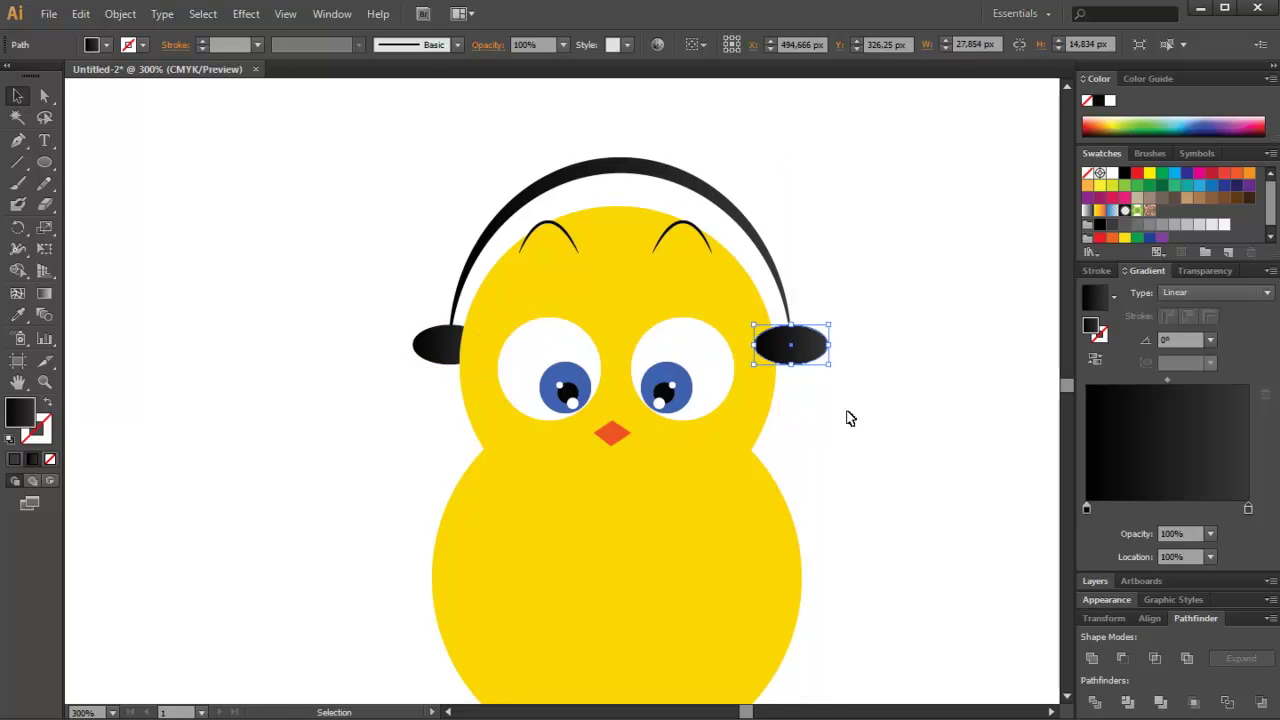
{"action": "left_click", "coordinate": [836, 378]}
{"action": "right_click", "coordinate": [817, 352]}
{"action": "mouse_move", "coordinate": [869, 611]}
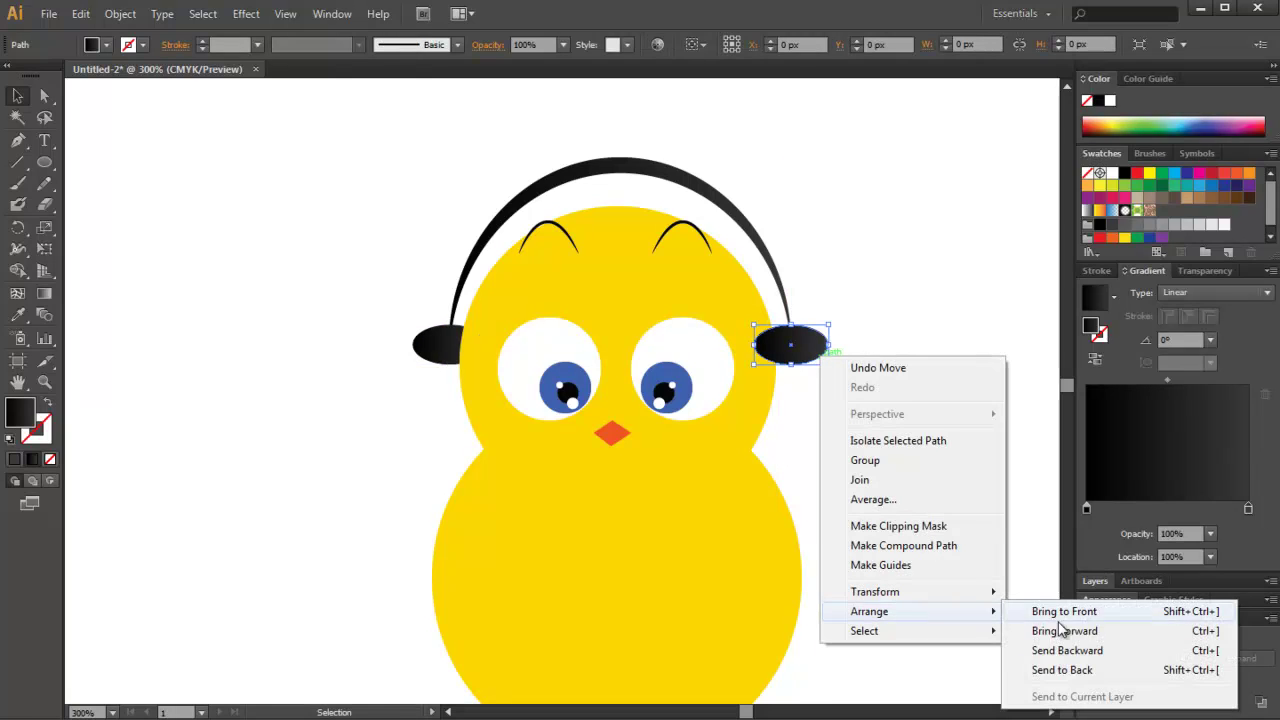
{"action": "left_click", "coordinate": [1062, 670]}
{"action": "right_click", "coordinate": [758, 240]}
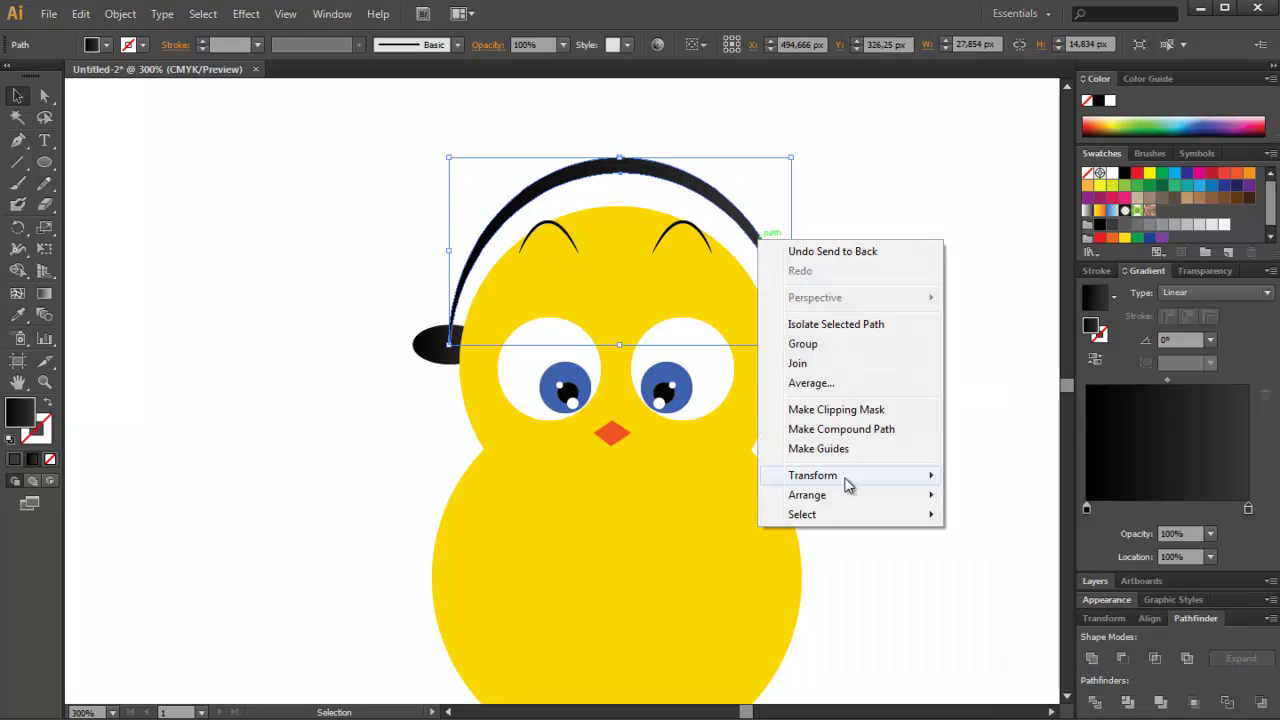
{"action": "left_click", "coordinate": [985, 553]}
{"action": "left_click", "coordinate": [880, 571]}
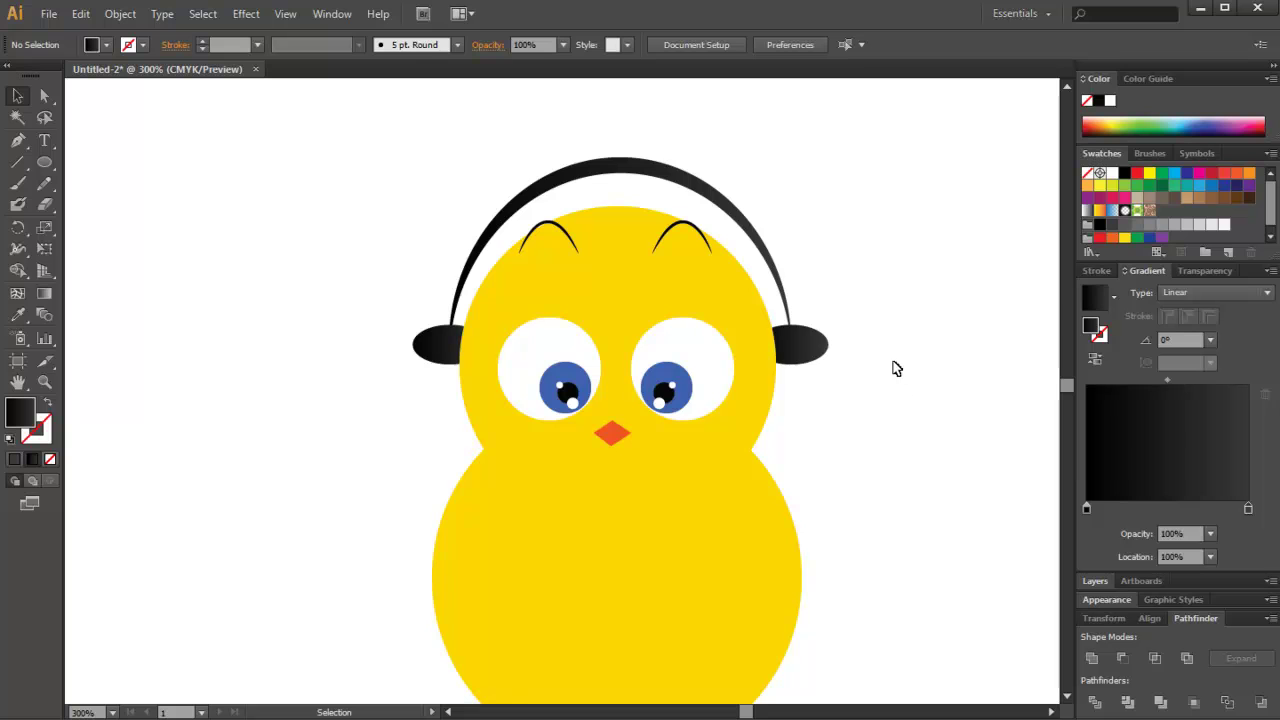
Step: Nudge an anchor of the left ear cup right to align it with the band
{"action": "left_click", "coordinate": [44, 95]}
{"action": "left_click", "coordinate": [416, 347]}
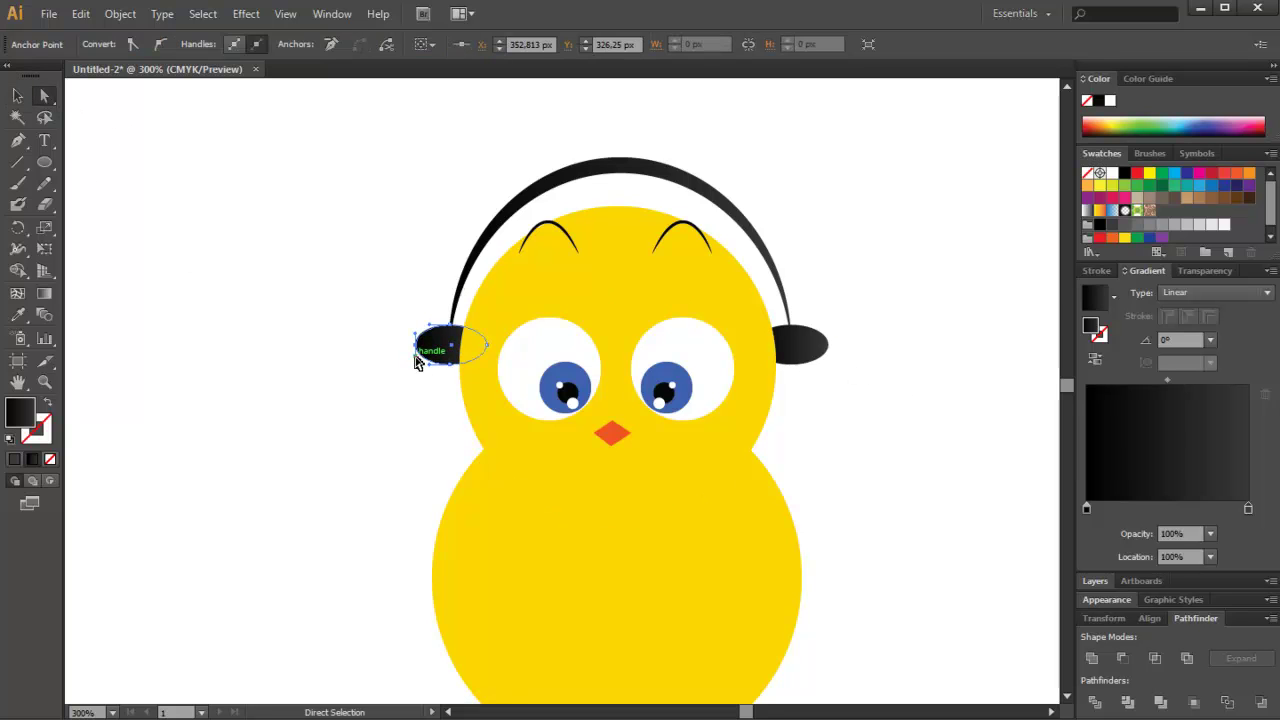
{"action": "key", "text": "Right"}
{"action": "left_click", "coordinate": [829, 345]}
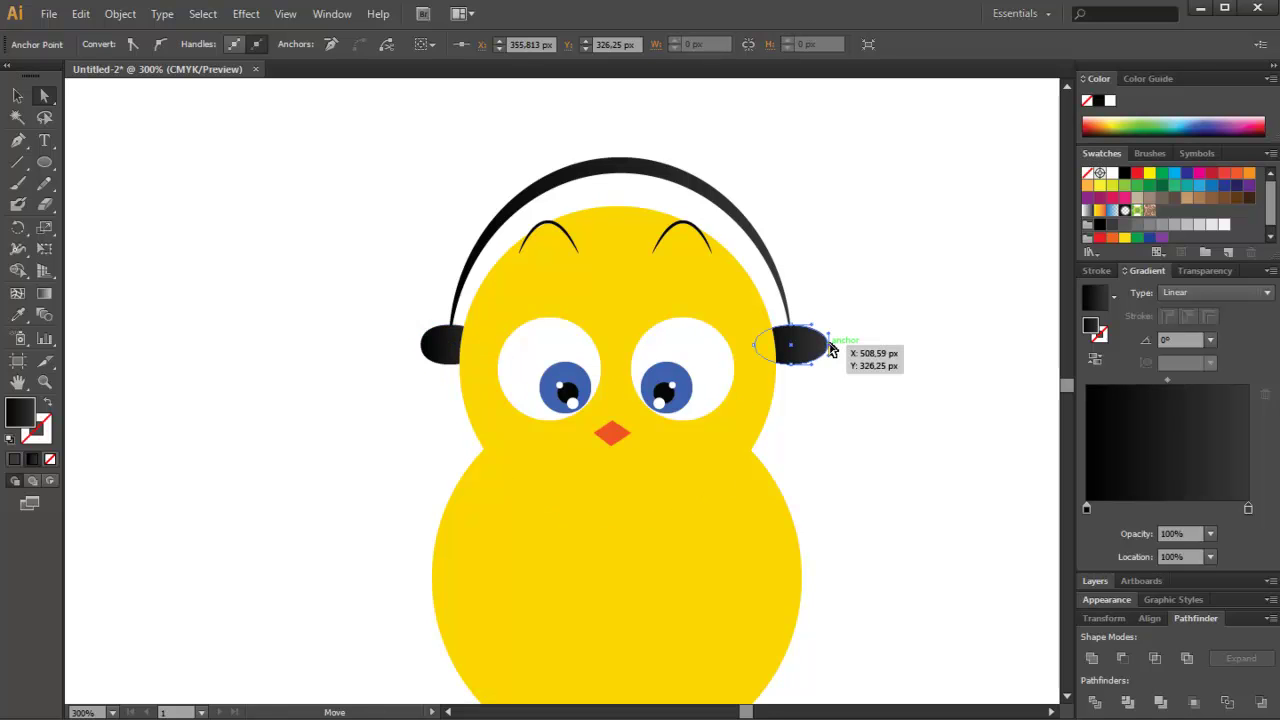
{"action": "left_click", "coordinate": [866, 413]}
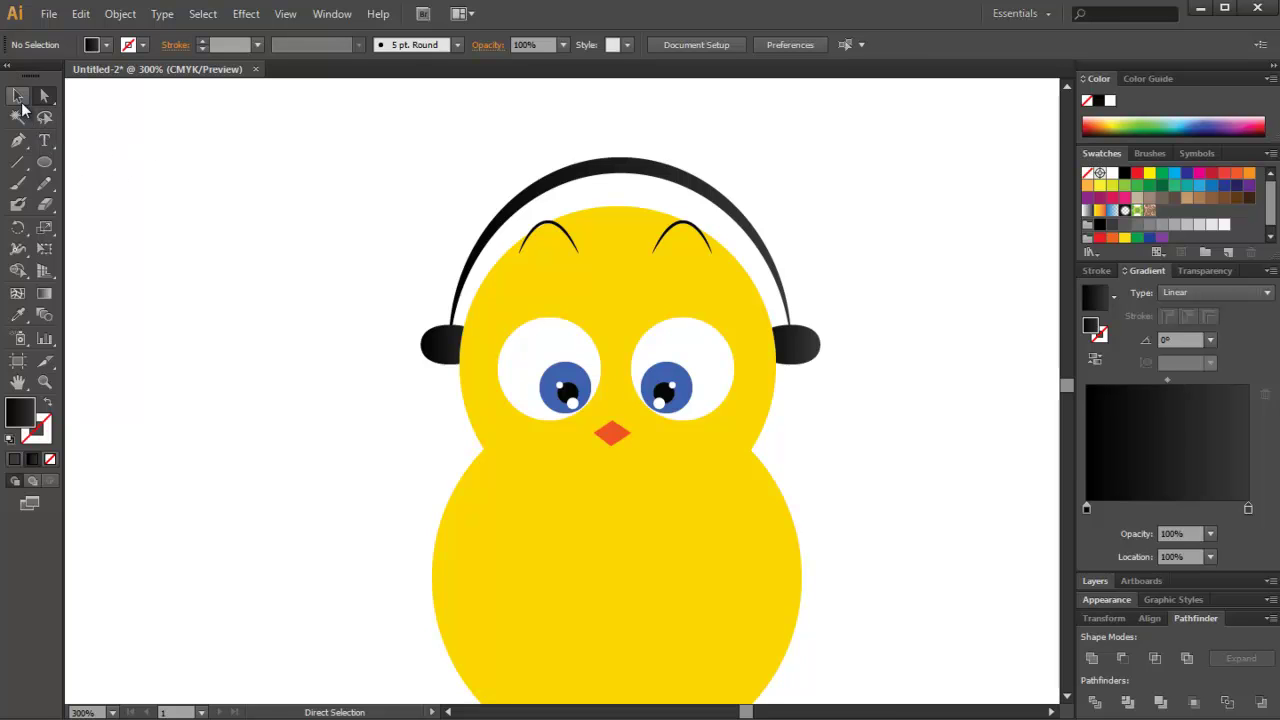
{"action": "left_click", "coordinate": [20, 98]}
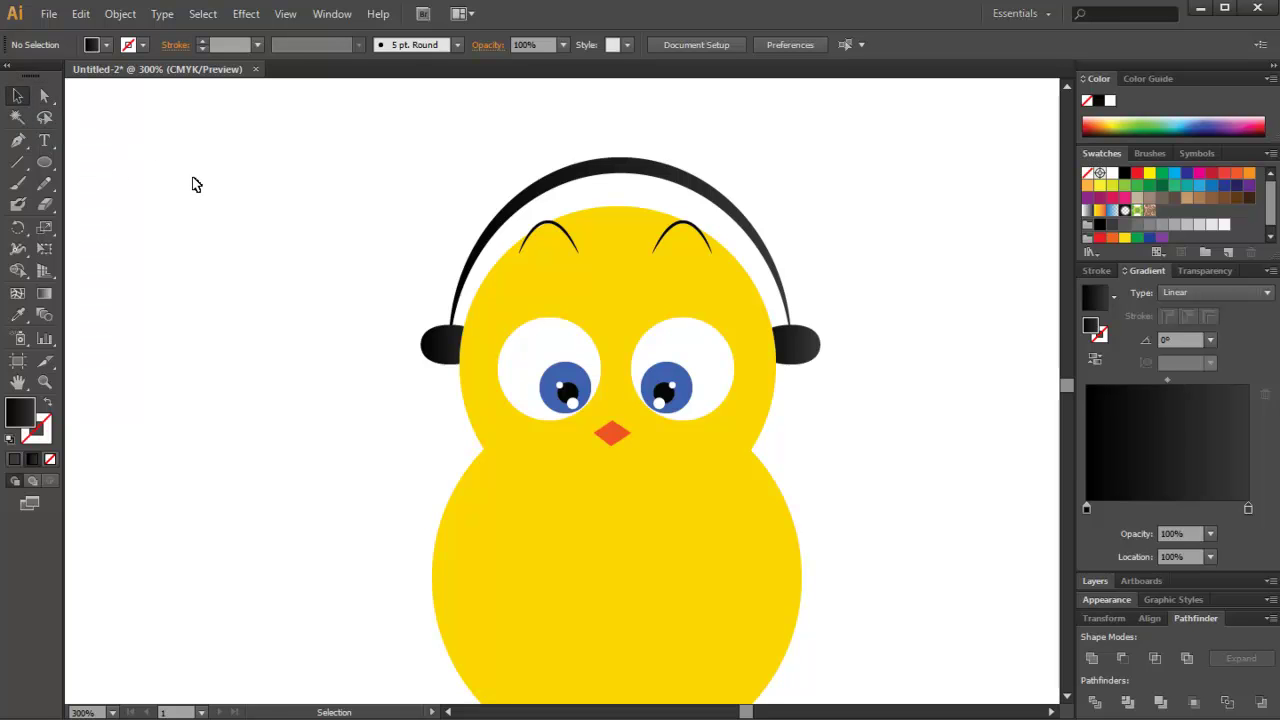
{"action": "left_click", "coordinate": [18, 141]}
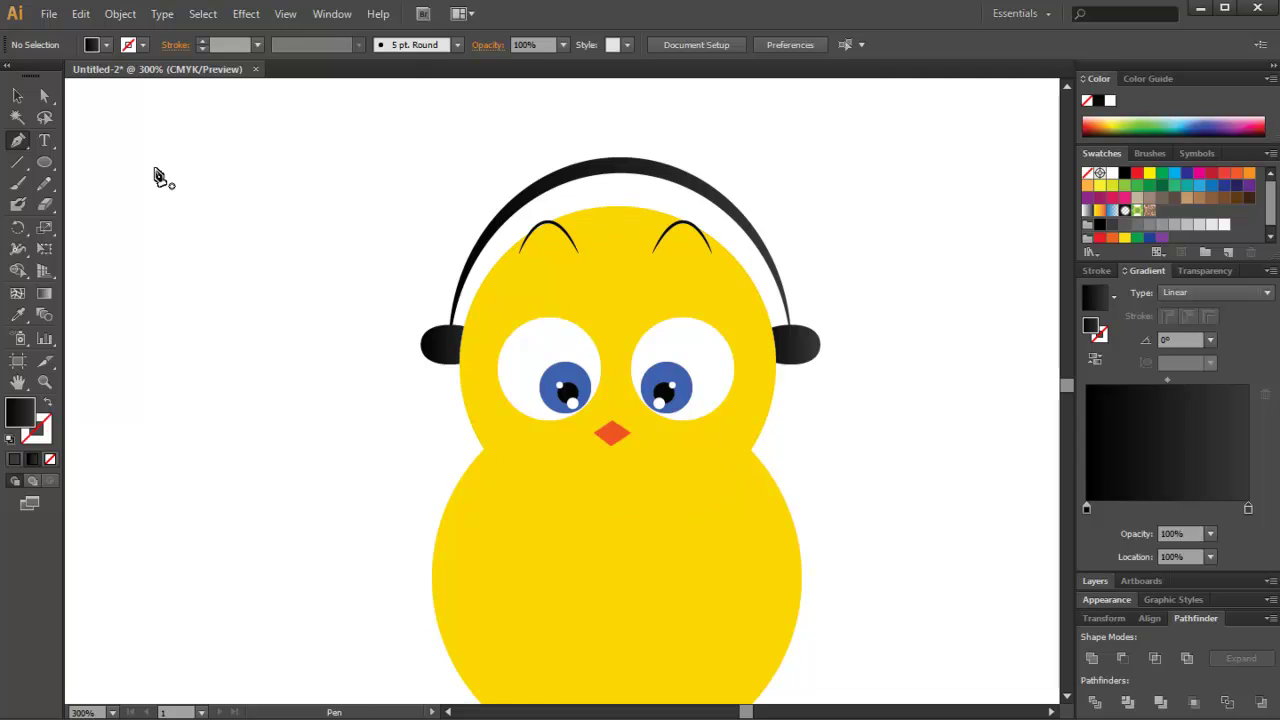
Step: Raise the headband's top anchor so the band arches higher over the head
{"action": "left_click", "coordinate": [44, 95]}
{"action": "mouse_move", "coordinate": [617, 161]}
{"action": "left_mouse_down"}
{"action": "mouse_move", "coordinate": [643, 175]}
{"action": "mouse_move", "coordinate": [620, 182]}
{"action": "mouse_move", "coordinate": [619, 130]}
{"action": "left_mouse_up"}
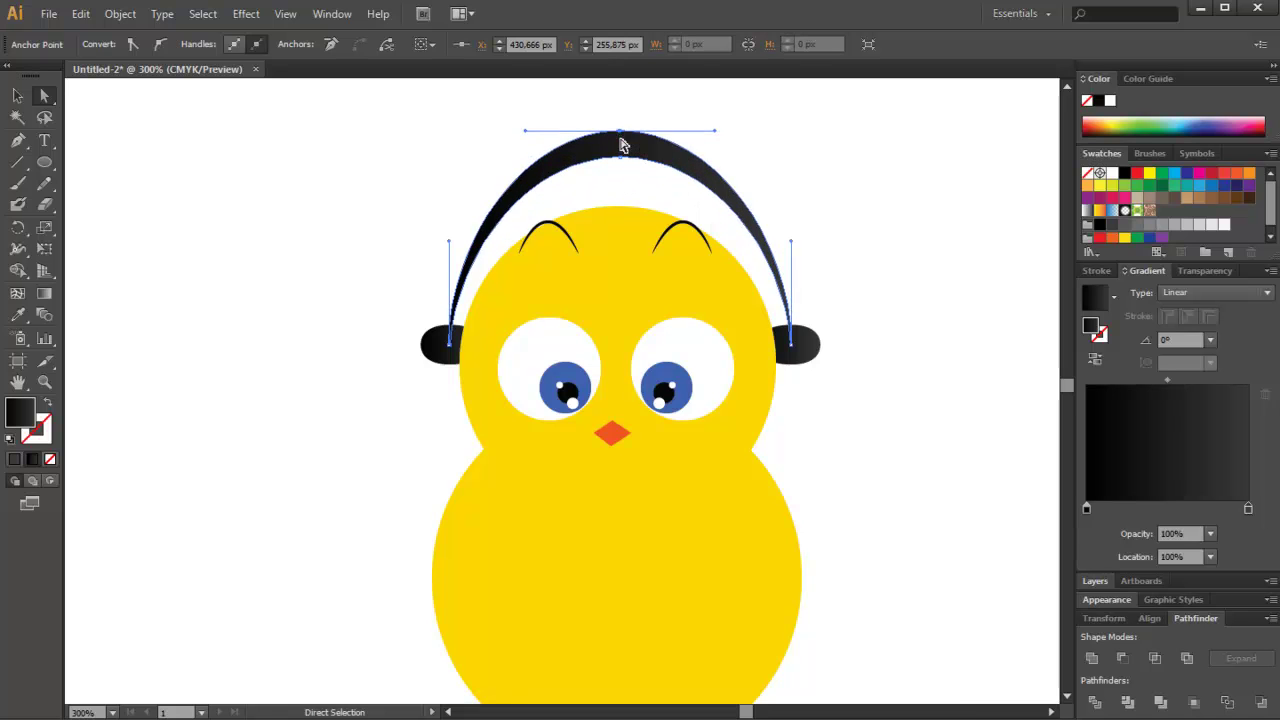
{"action": "left_click", "coordinate": [620, 158]}
{"action": "key", "text": "Up"}
{"action": "key", "text": "Up"}
{"action": "key", "text": "Up"}
{"action": "key", "text": "Up"}
{"action": "key", "text": "Up"}
{"action": "key", "text": "Up"}
{"action": "key", "text": "Up"}
{"action": "key", "text": "Down"}
{"action": "key", "text": "Down"}
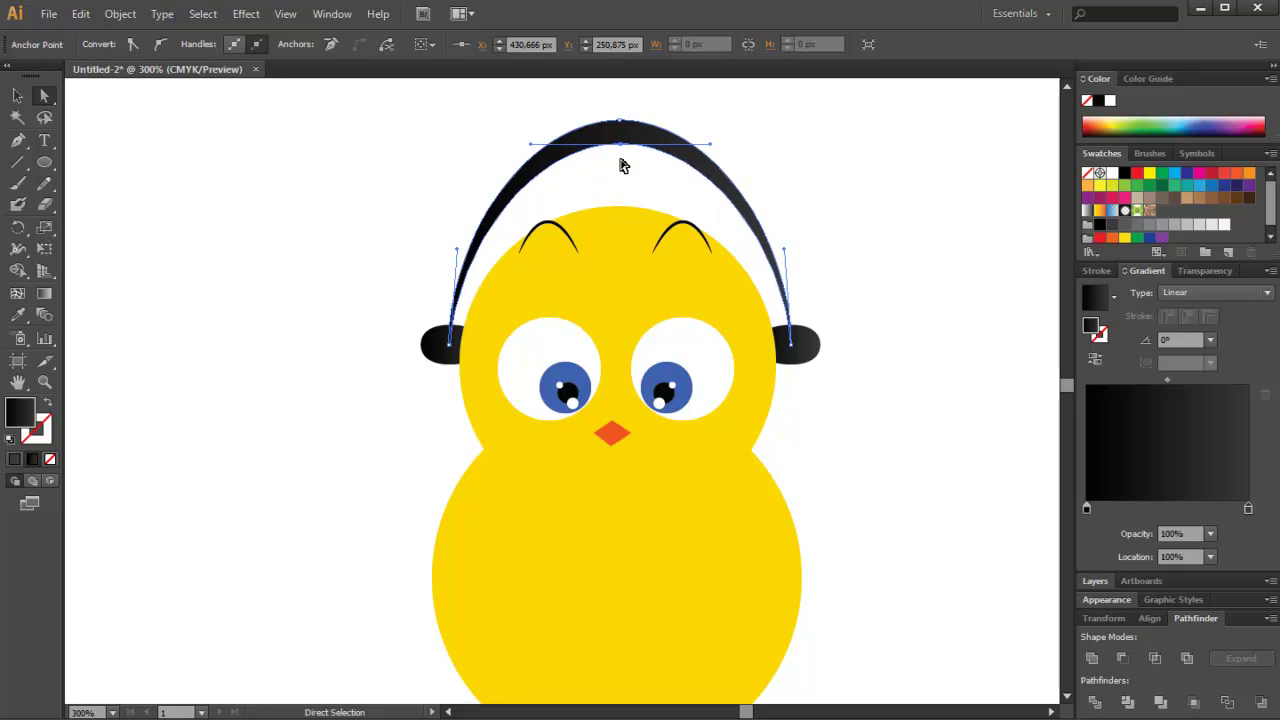
{"action": "left_click", "coordinate": [17, 95]}
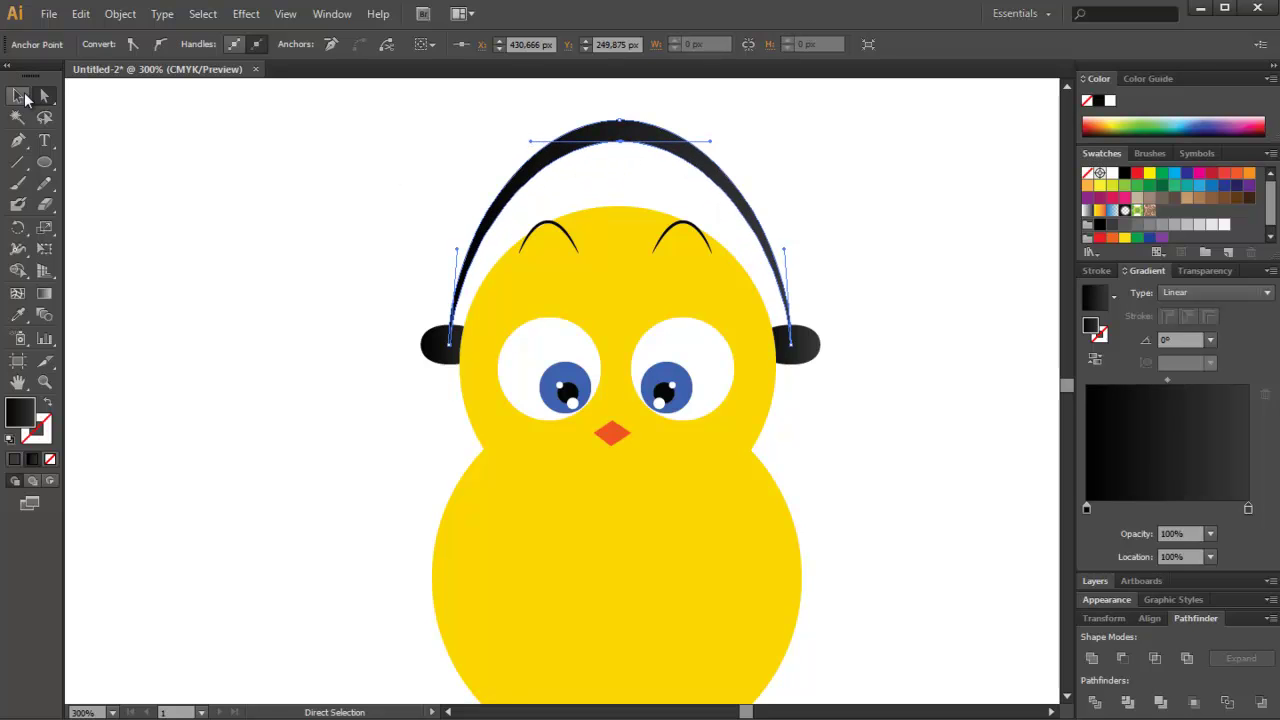
{"action": "left_click", "coordinate": [128, 141]}
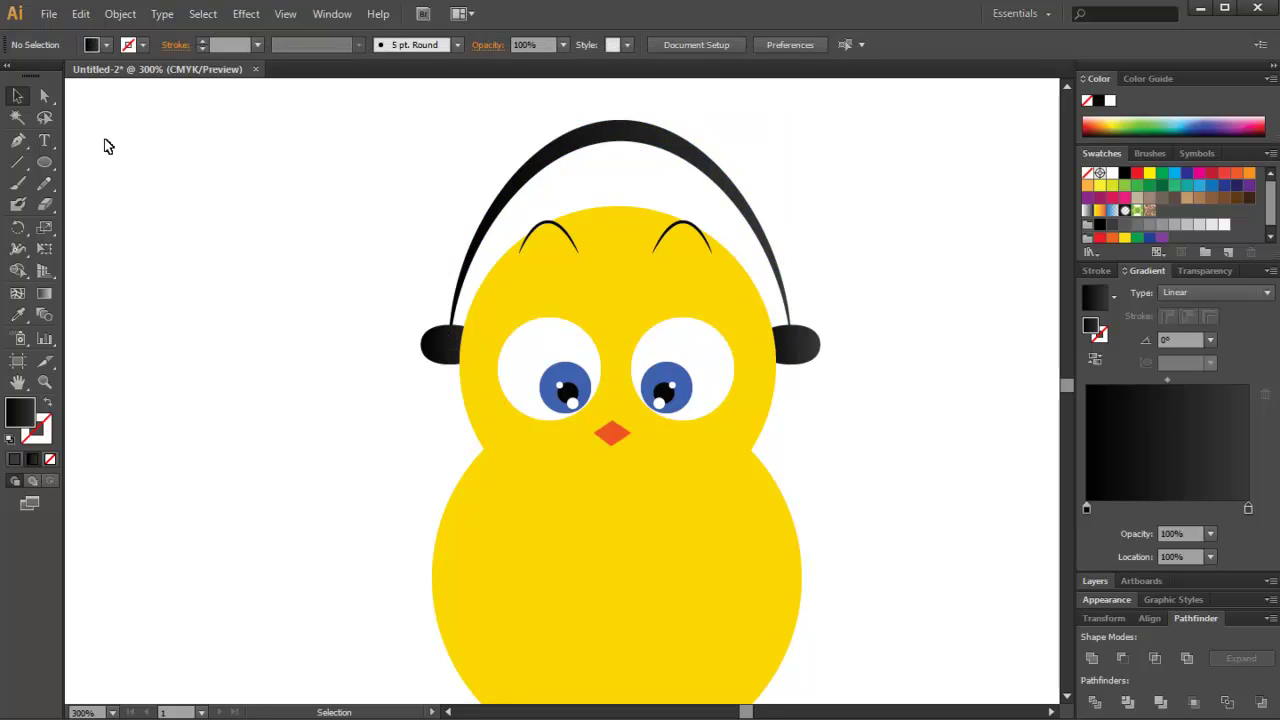
{"action": "left_click", "coordinate": [17, 140]}
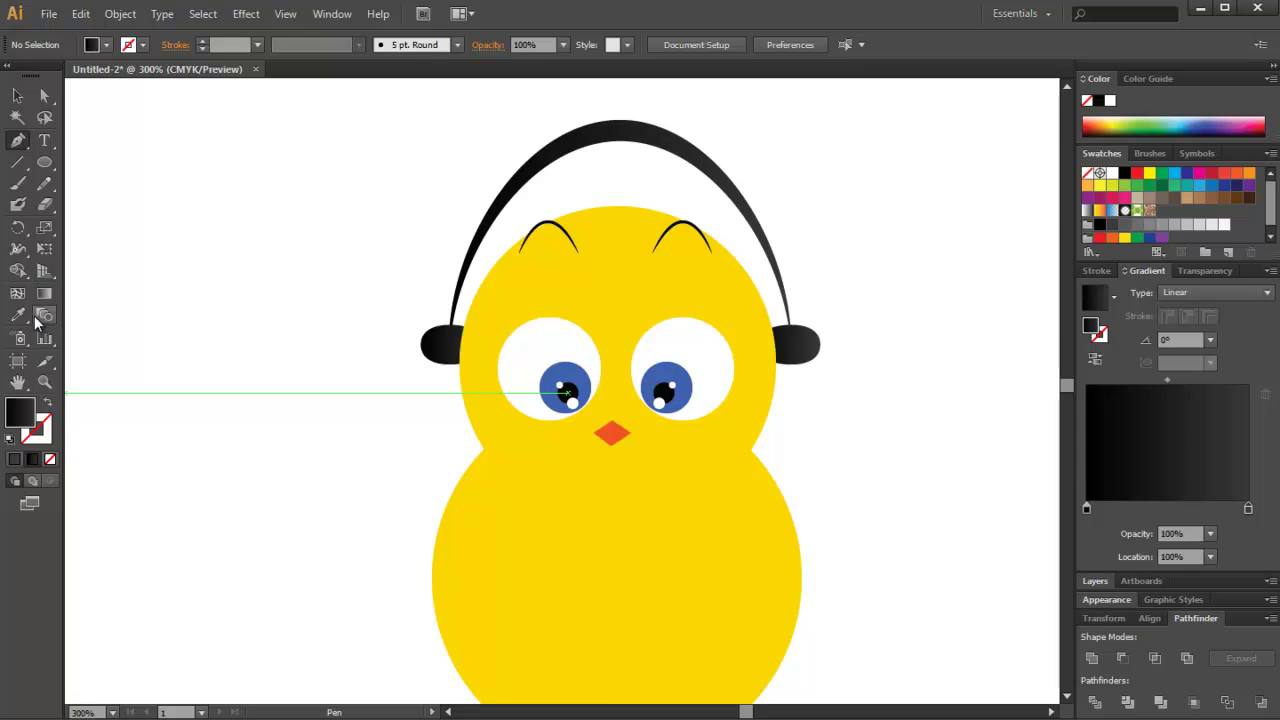
Step: Draw a closed pointed feather tuft above the head with the Pen tool
{"action": "left_click", "coordinate": [595, 209]}
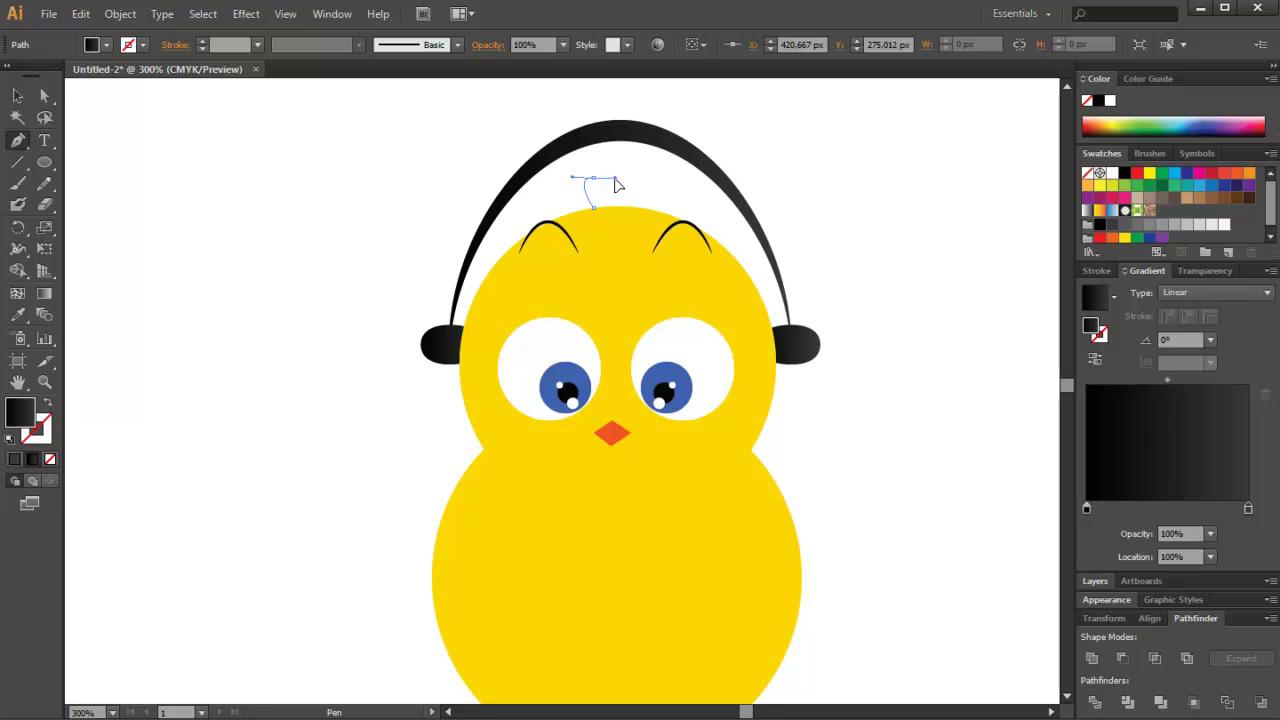
{"action": "left_click_drag", "start_coordinate": [617, 184], "coordinate": [607, 168]}
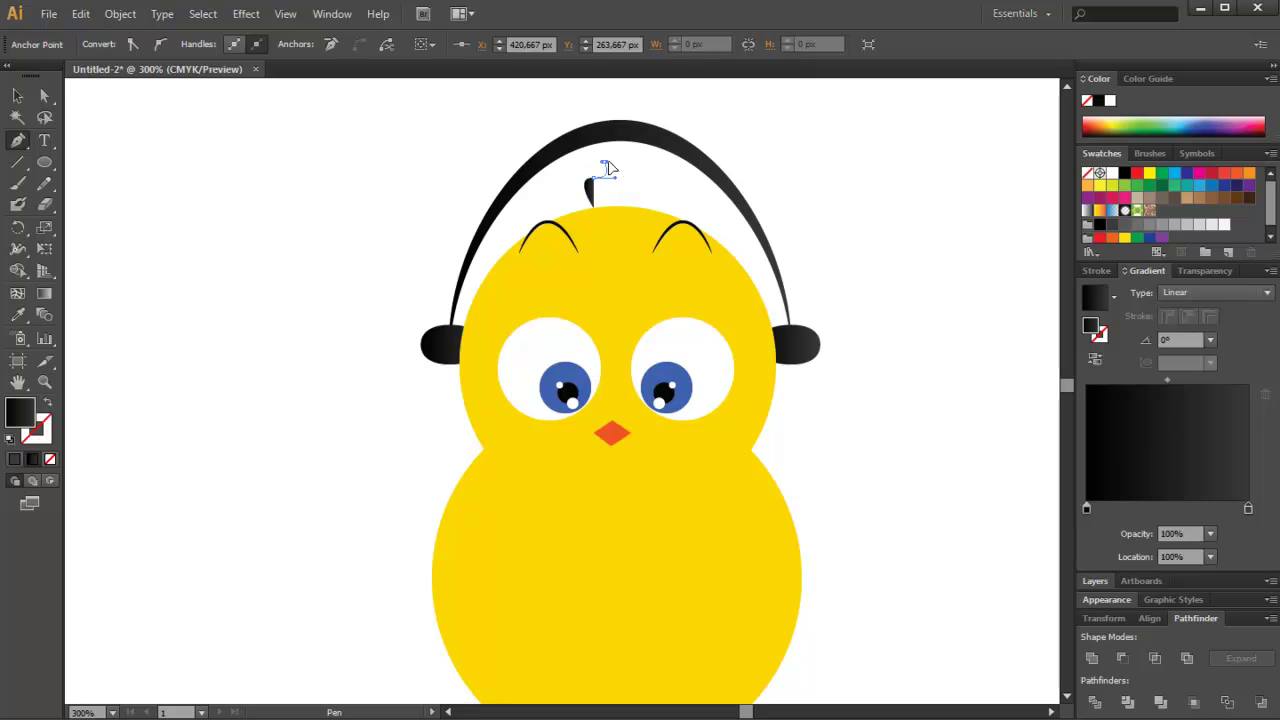
{"action": "left_click_drag", "start_coordinate": [588, 179], "coordinate": [607, 158]}
{"action": "mouse_move", "coordinate": [606, 170]}
{"action": "left_mouse_down"}
{"action": "mouse_move", "coordinate": [612, 192]}
{"action": "mouse_move", "coordinate": [640, 186]}
{"action": "mouse_move", "coordinate": [615, 206]}
{"action": "left_mouse_up"}
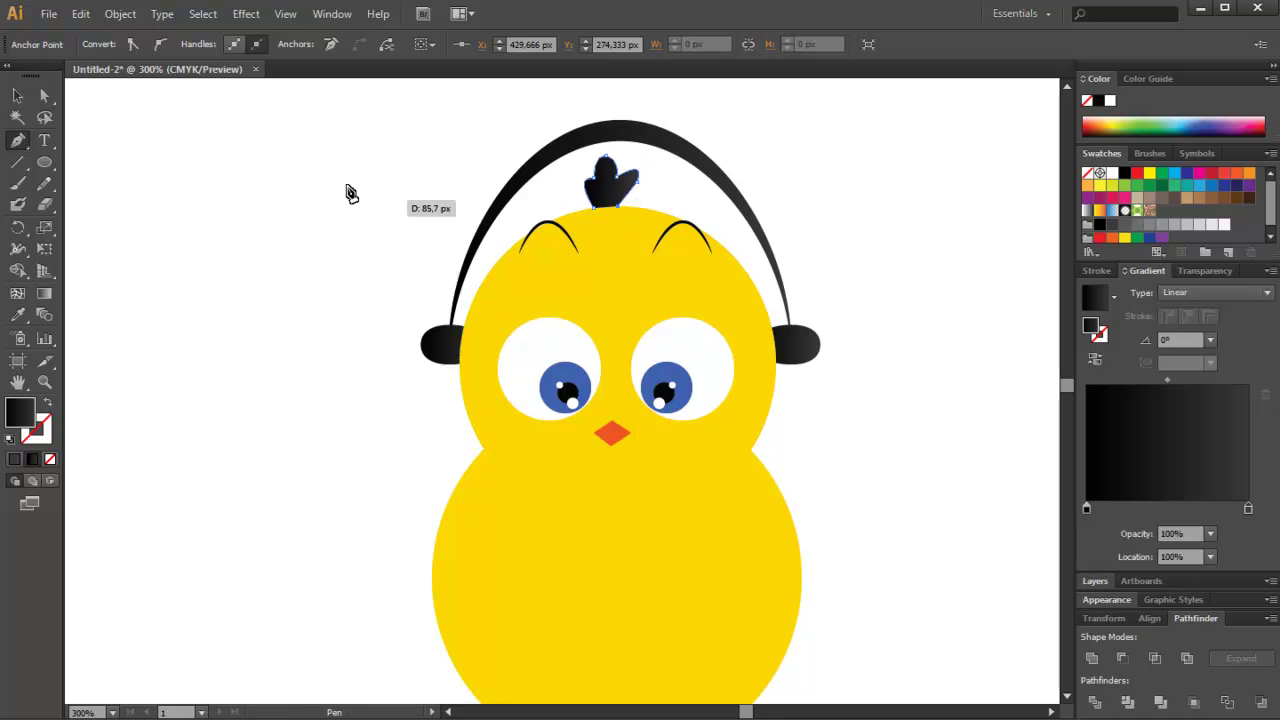
Step: Nudge the tuft down onto the head and give it a solid orange fill
{"action": "key", "text": "v"}
{"action": "left_click", "coordinate": [605, 192]}
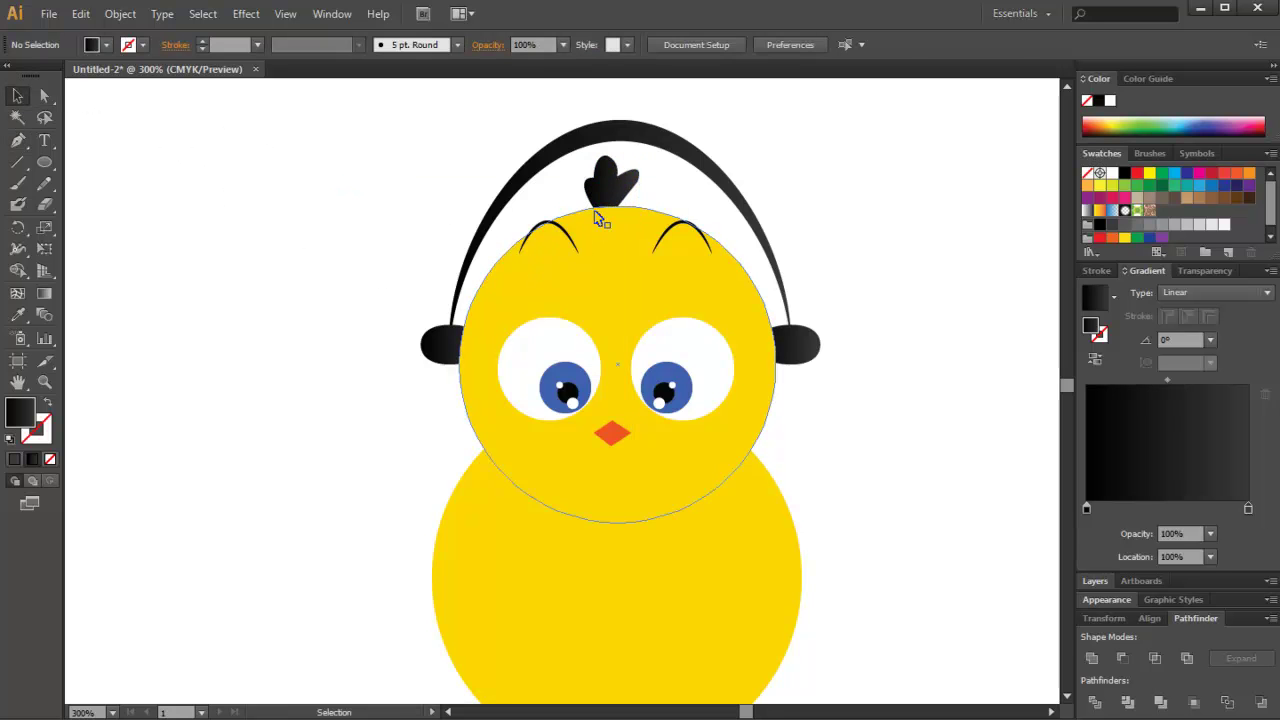
{"action": "left_click_drag", "start_coordinate": [607, 197], "coordinate": [609, 202]}
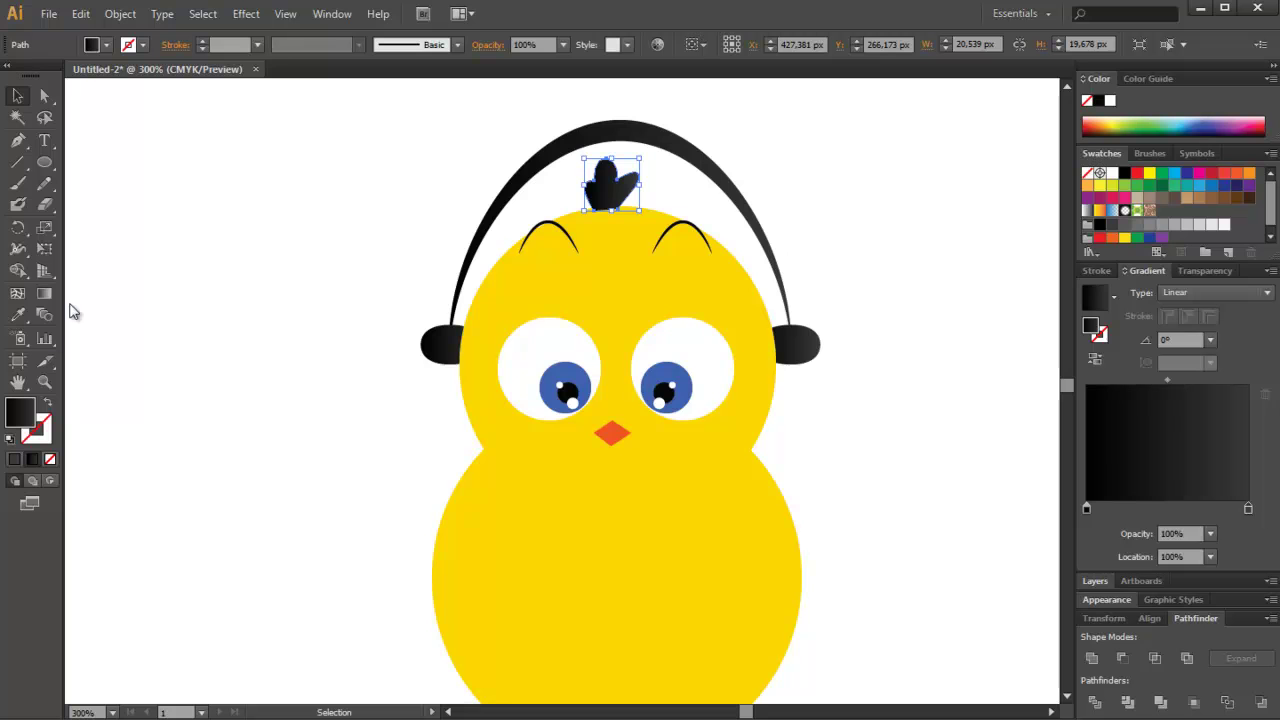
{"action": "double_click", "coordinate": [20, 420]}
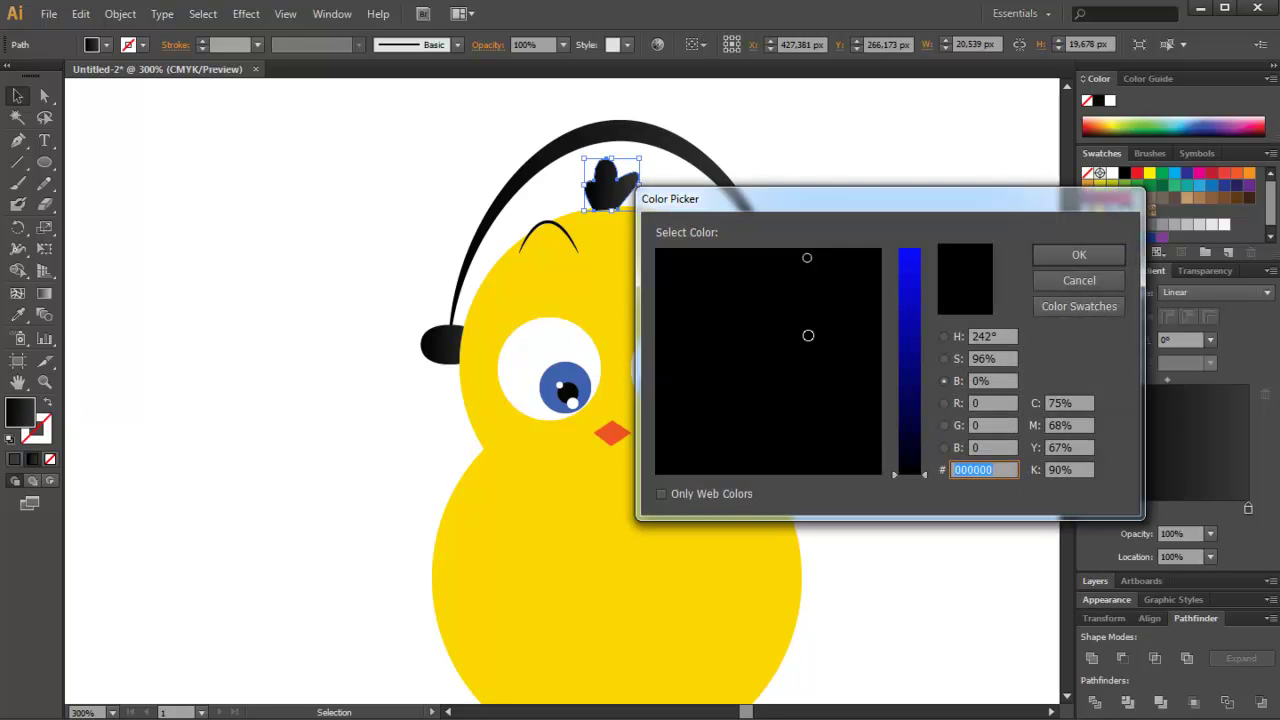
{"action": "type", "text": "f72b79"}
{"action": "left_click", "coordinate": [944, 425]}
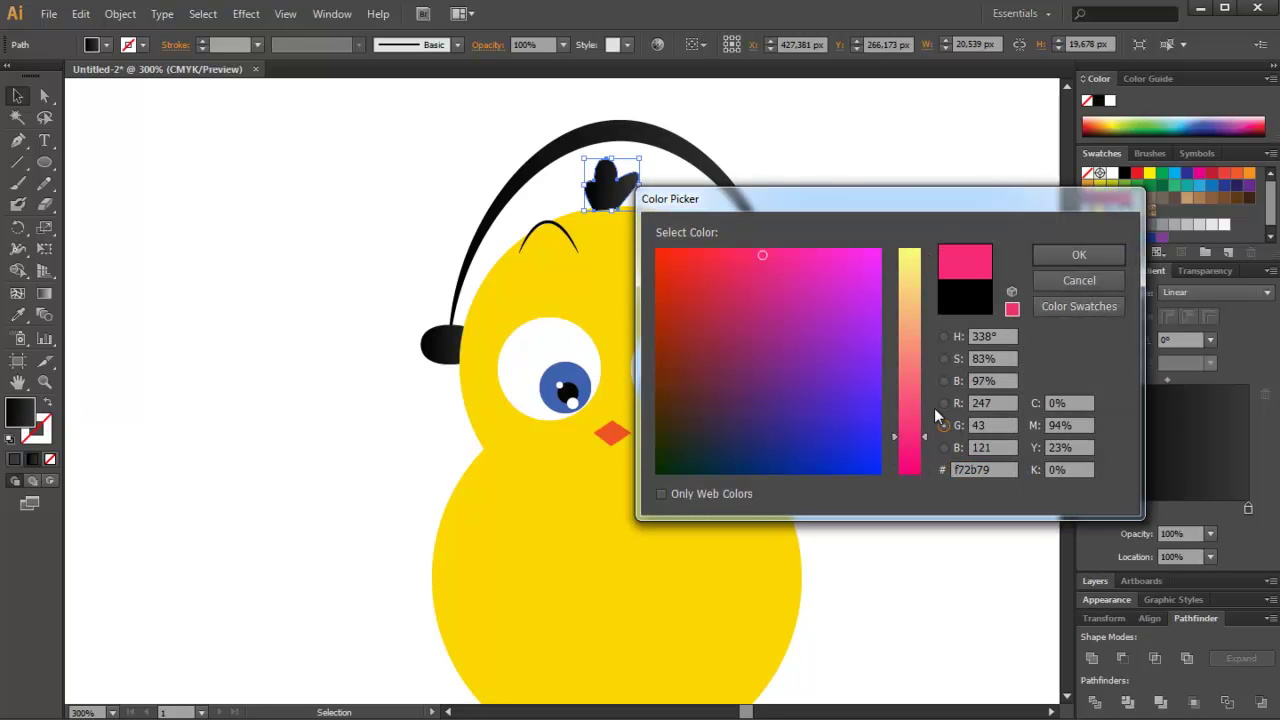
{"action": "left_click", "coordinate": [944, 448]}
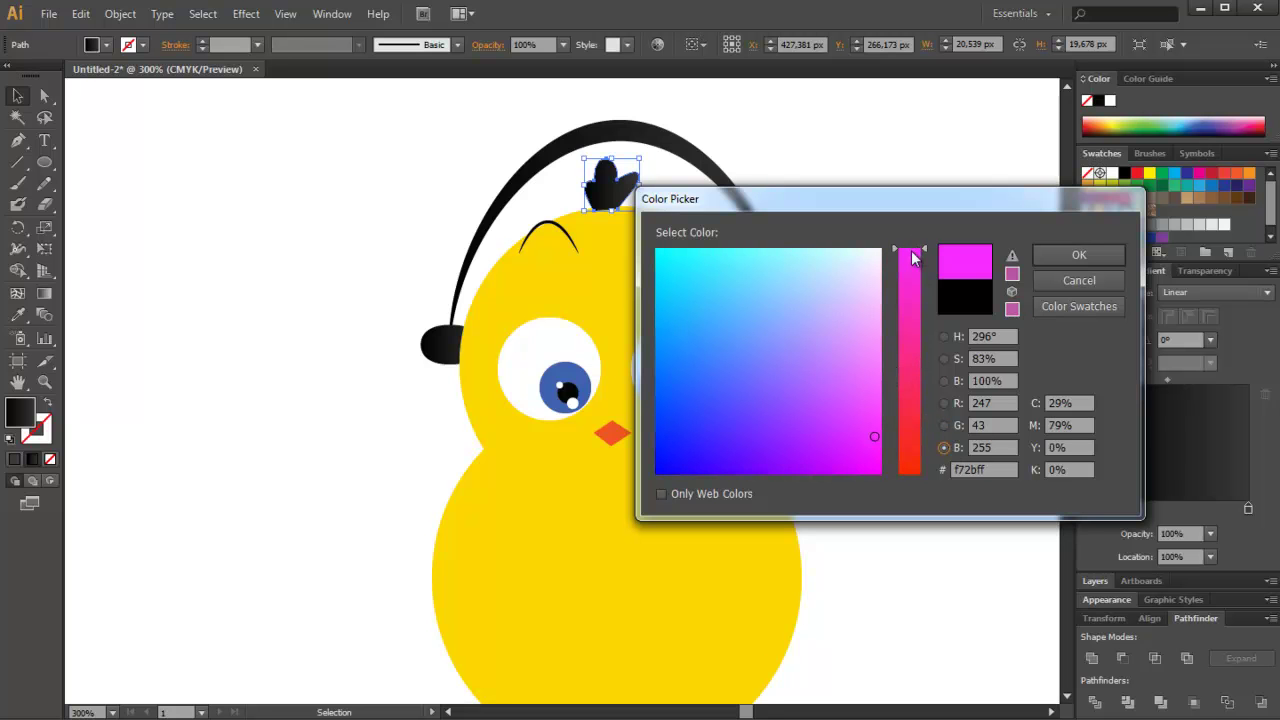
{"action": "left_click_drag", "start_coordinate": [910, 258], "coordinate": [915, 470]}
{"action": "left_click_drag", "start_coordinate": [876, 253], "coordinate": [883, 309]}
{"action": "key", "text": "Return"}
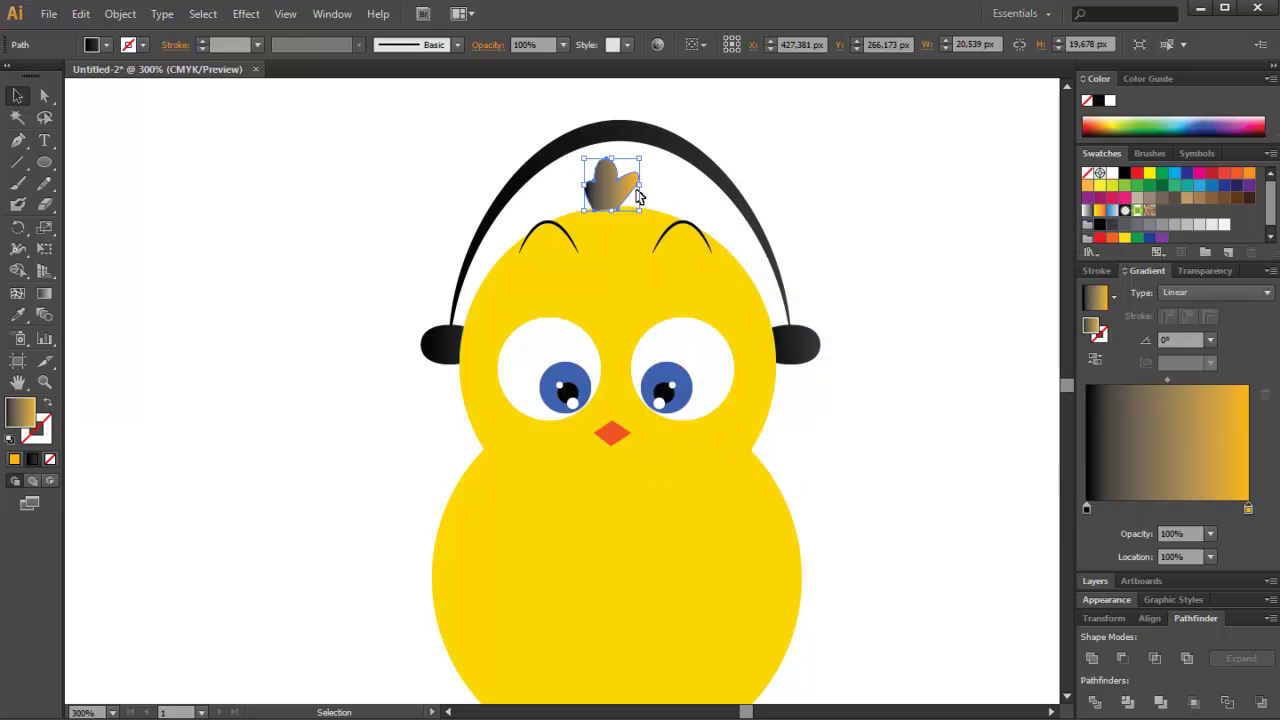
{"action": "left_click", "coordinate": [14, 459]}
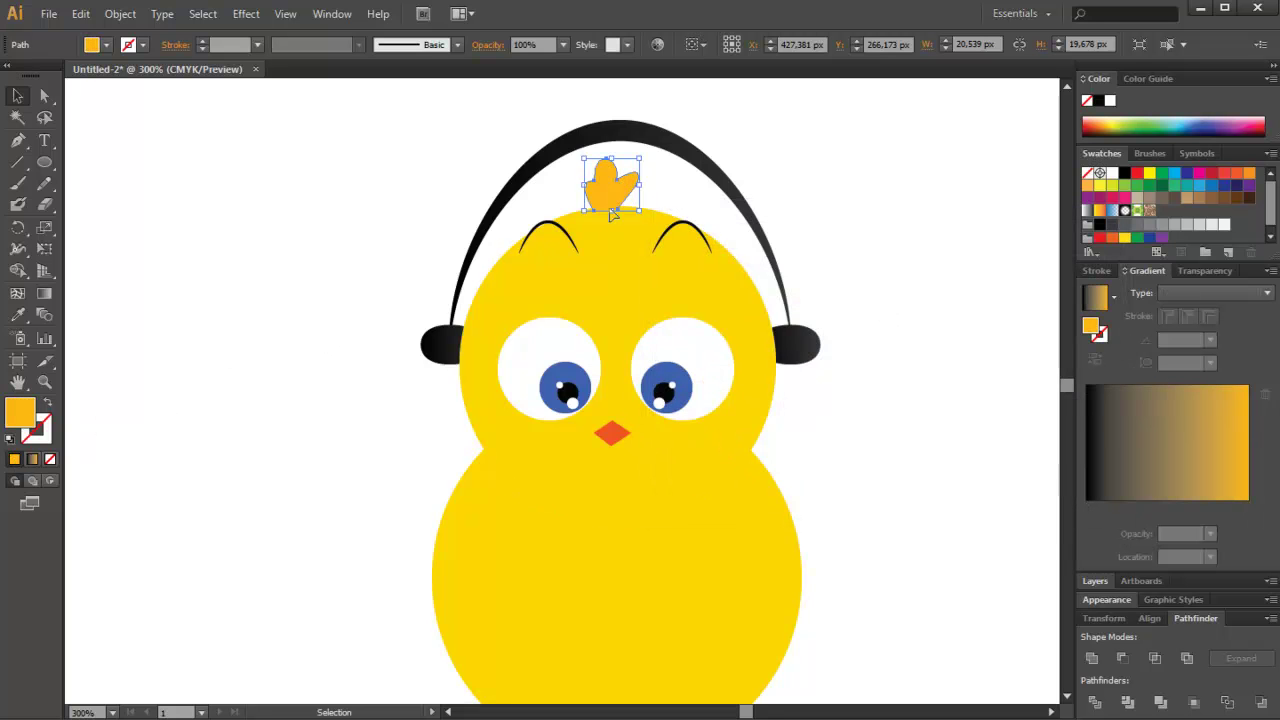
Step: Eyedrop the head's yellow onto the tuft and tuck it behind the head
{"action": "left_click", "coordinate": [14, 308]}
{"action": "left_click", "coordinate": [523, 298]}
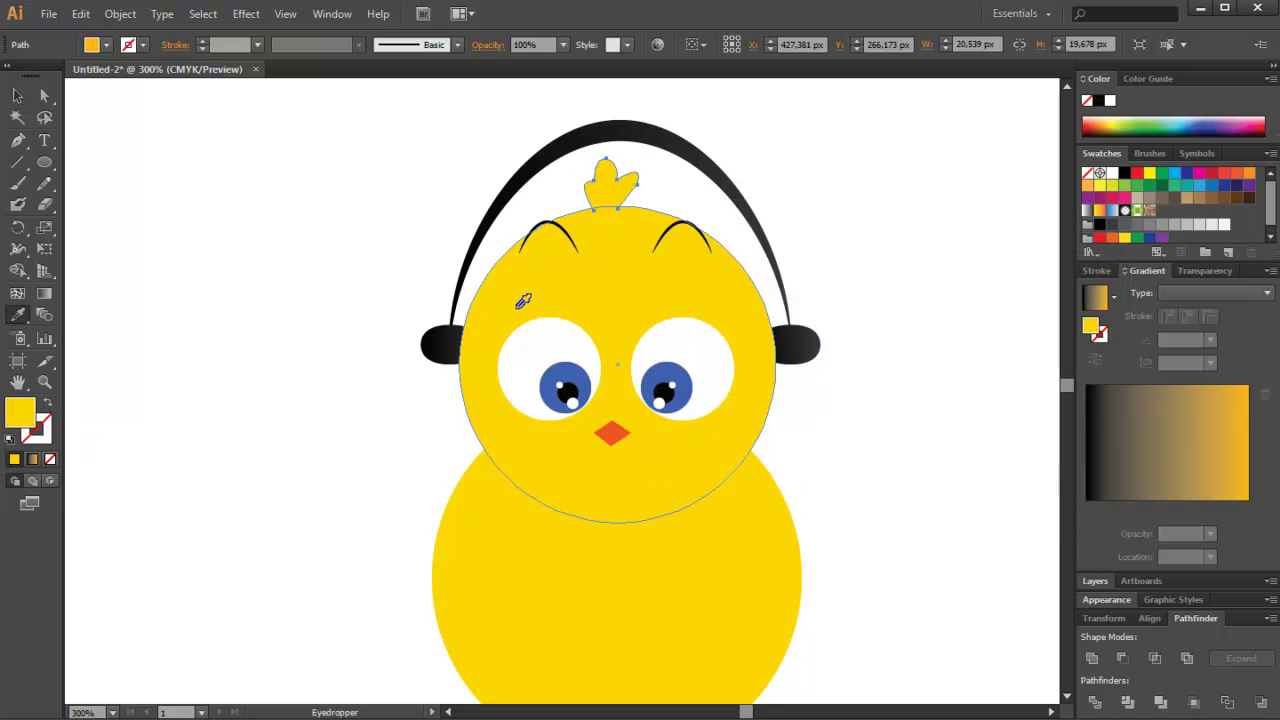
{"action": "key", "text": "v"}
{"action": "left_click", "coordinate": [640, 240]}
{"action": "key", "text": "ctrl+shift+bracketright"}
{"action": "left_click", "coordinate": [352, 255]}
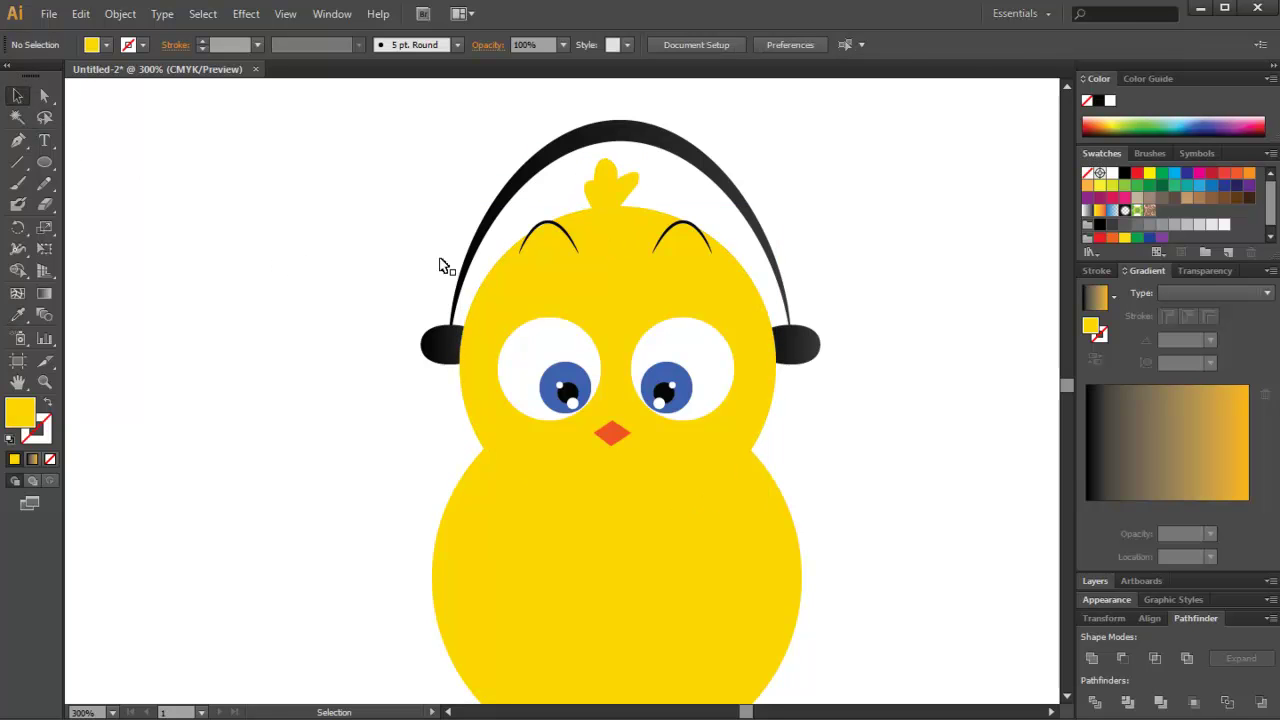
Step: Pan to the body and pen the wing's curved top edge out to a pointed tip
{"action": "left_click", "coordinate": [640, 189]}
{"action": "left_click", "coordinate": [257, 189]}
{"action": "left_click_drag", "start_coordinate": [563, 480], "coordinate": [620, 420]}
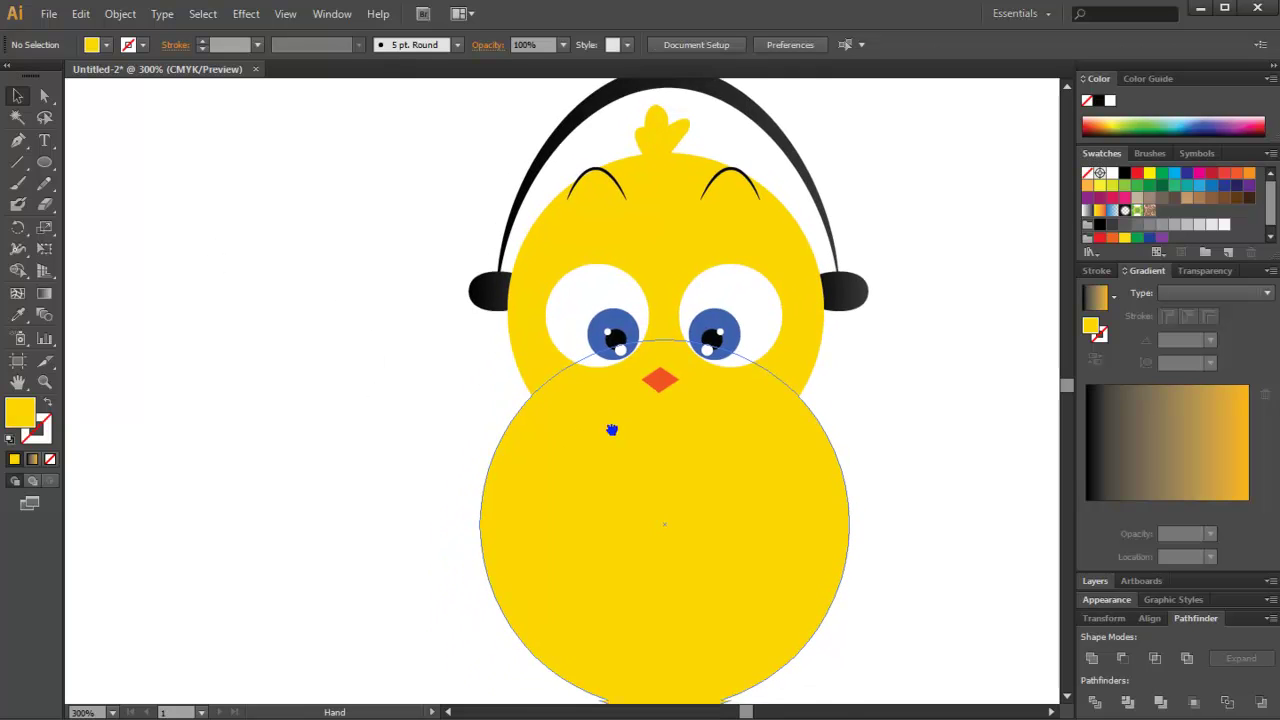
{"action": "left_click", "coordinate": [17, 140]}
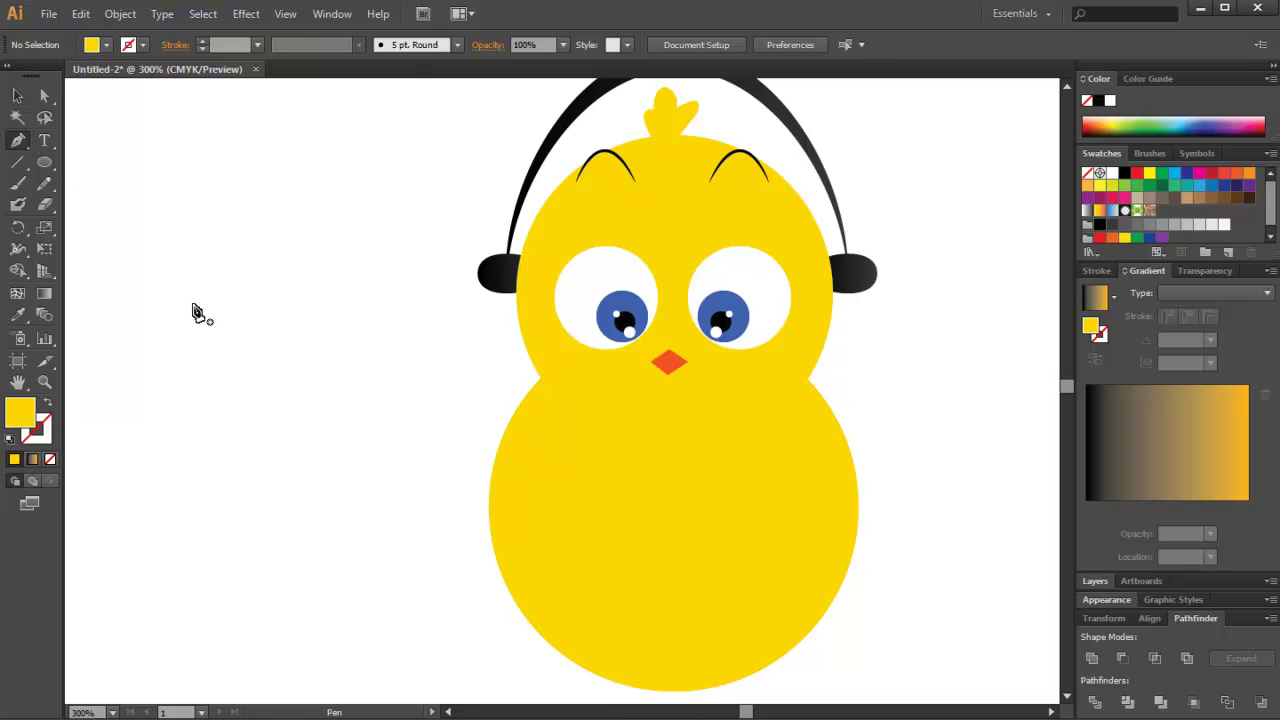
{"action": "left_click", "coordinate": [512, 421]}
{"action": "left_click_drag", "start_coordinate": [394, 418], "coordinate": [333, 487]}
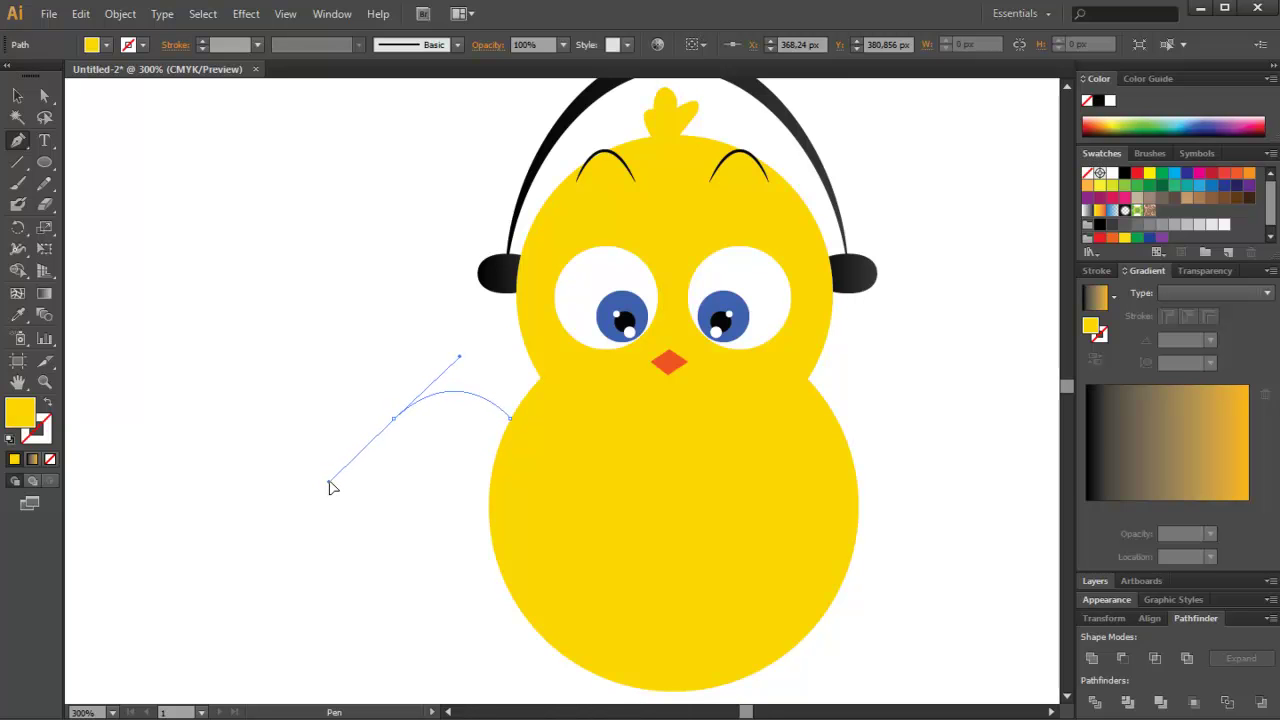
{"action": "left_click_drag", "start_coordinate": [333, 487], "coordinate": [334, 489]}
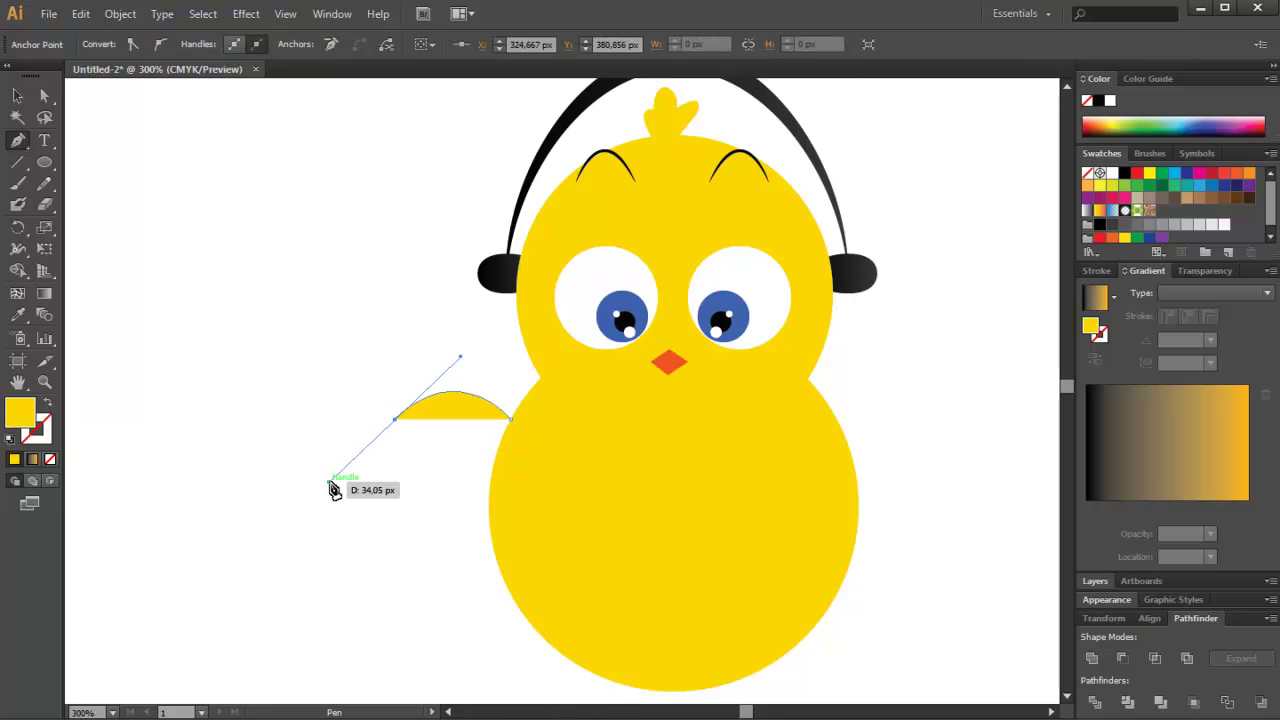
{"action": "left_click", "coordinate": [395, 419]}
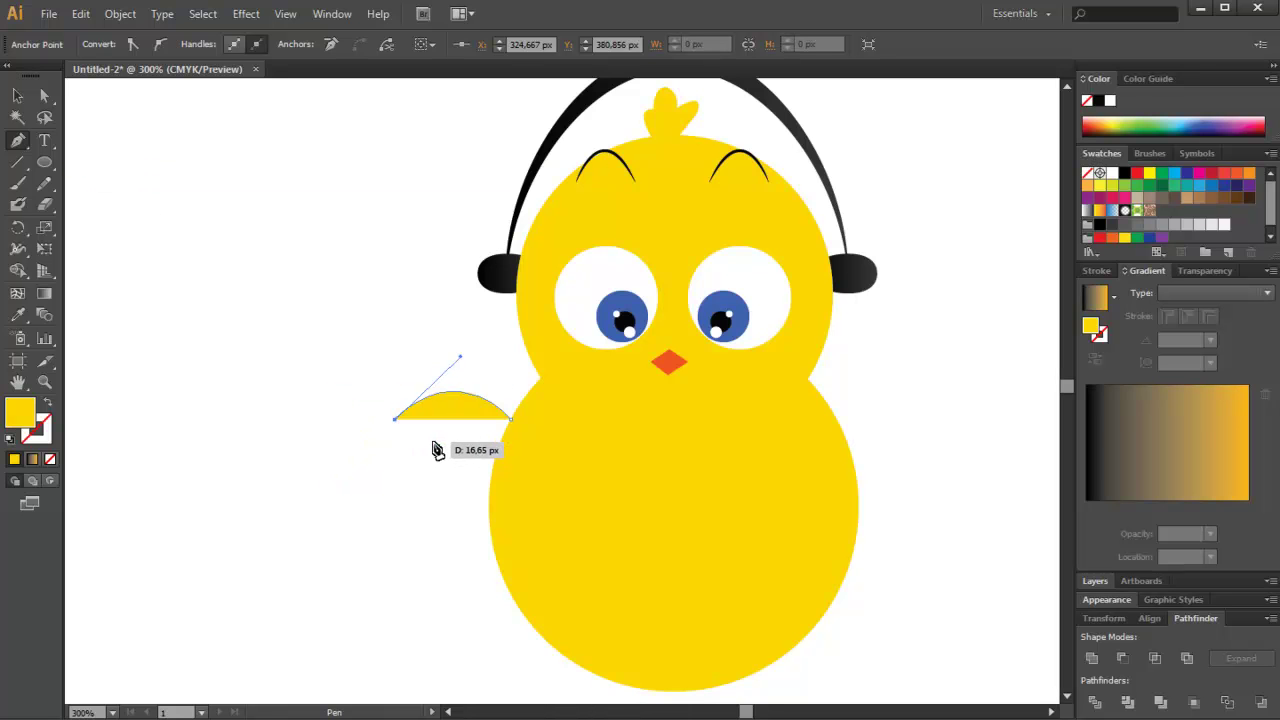
Step: Complete the wing with a scalloped lower edge back to the body
{"action": "left_click", "coordinate": [419, 418]}
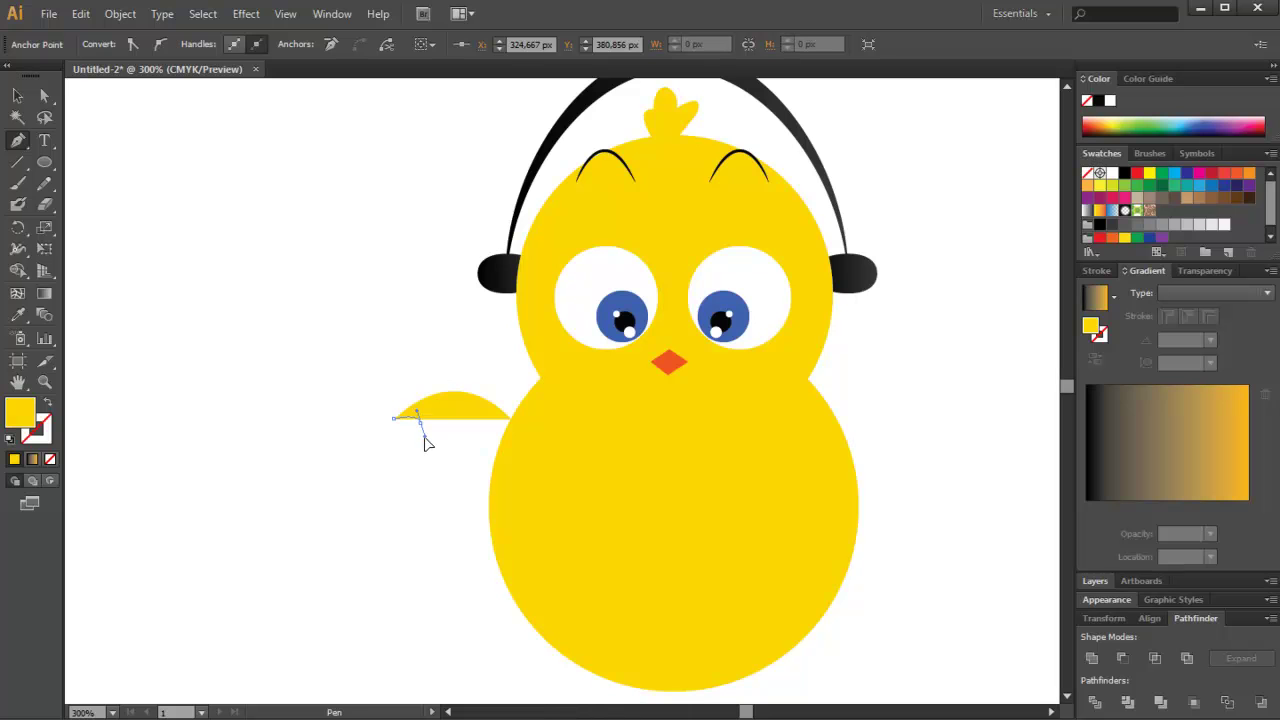
{"action": "key", "text": "ctrl+z"}
{"action": "left_click", "coordinate": [424, 427]}
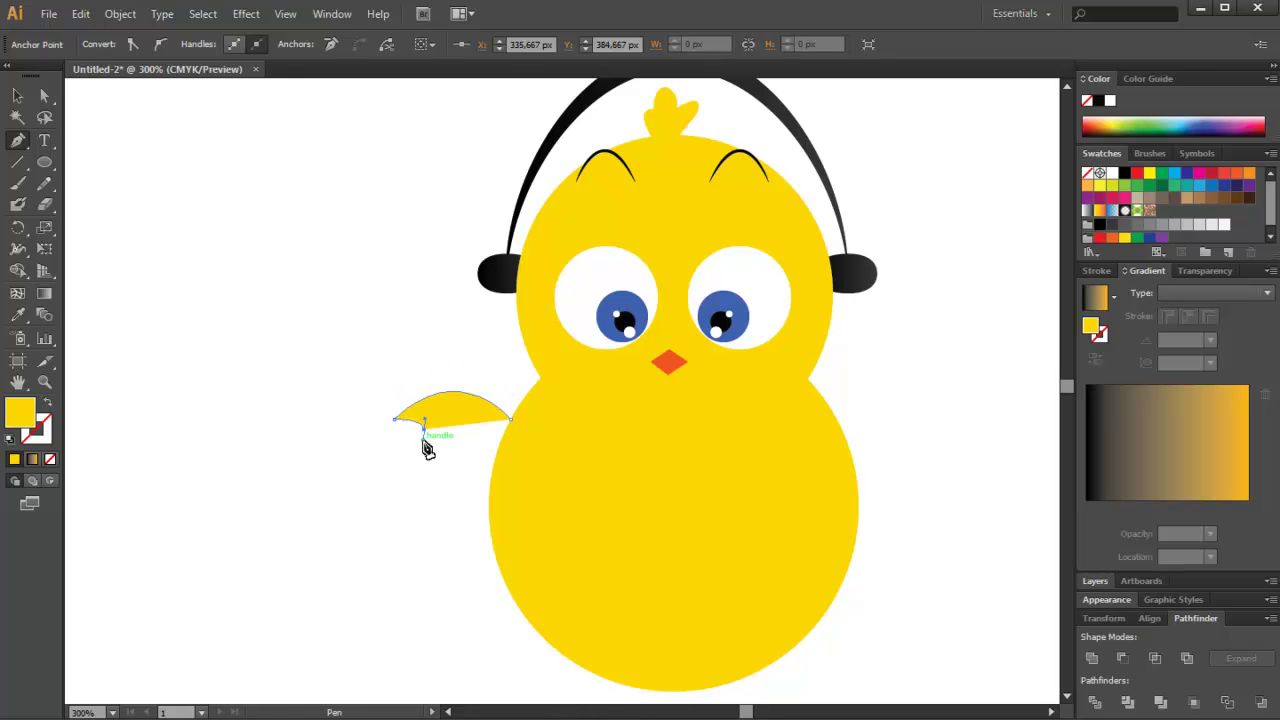
{"action": "mouse_move", "coordinate": [424, 428]}
{"action": "left_mouse_down"}
{"action": "mouse_move", "coordinate": [462, 430]}
{"action": "mouse_move", "coordinate": [474, 398]}
{"action": "mouse_move", "coordinate": [462, 426]}
{"action": "mouse_move", "coordinate": [503, 449]}
{"action": "mouse_move", "coordinate": [450, 452]}
{"action": "mouse_move", "coordinate": [501, 437]}
{"action": "left_mouse_up"}
{"action": "key", "text": "v"}
{"action": "left_click", "coordinate": [208, 197]}
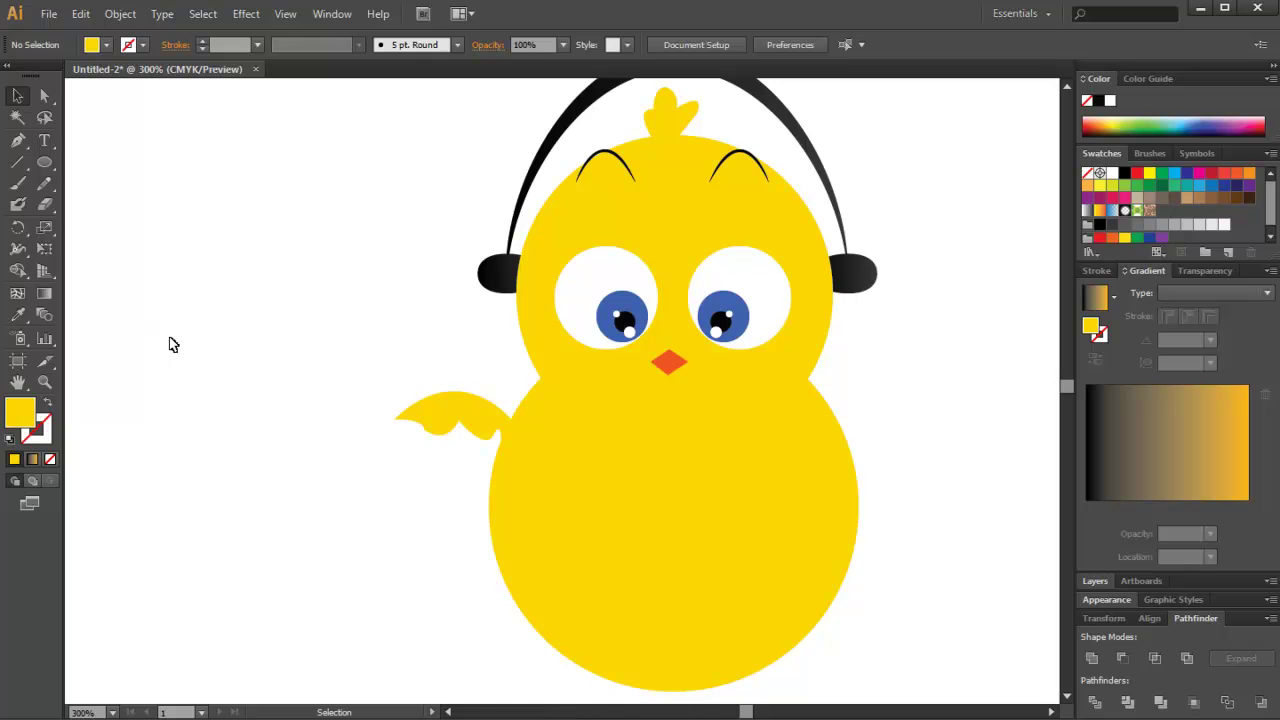
{"action": "left_click", "coordinate": [445, 417]}
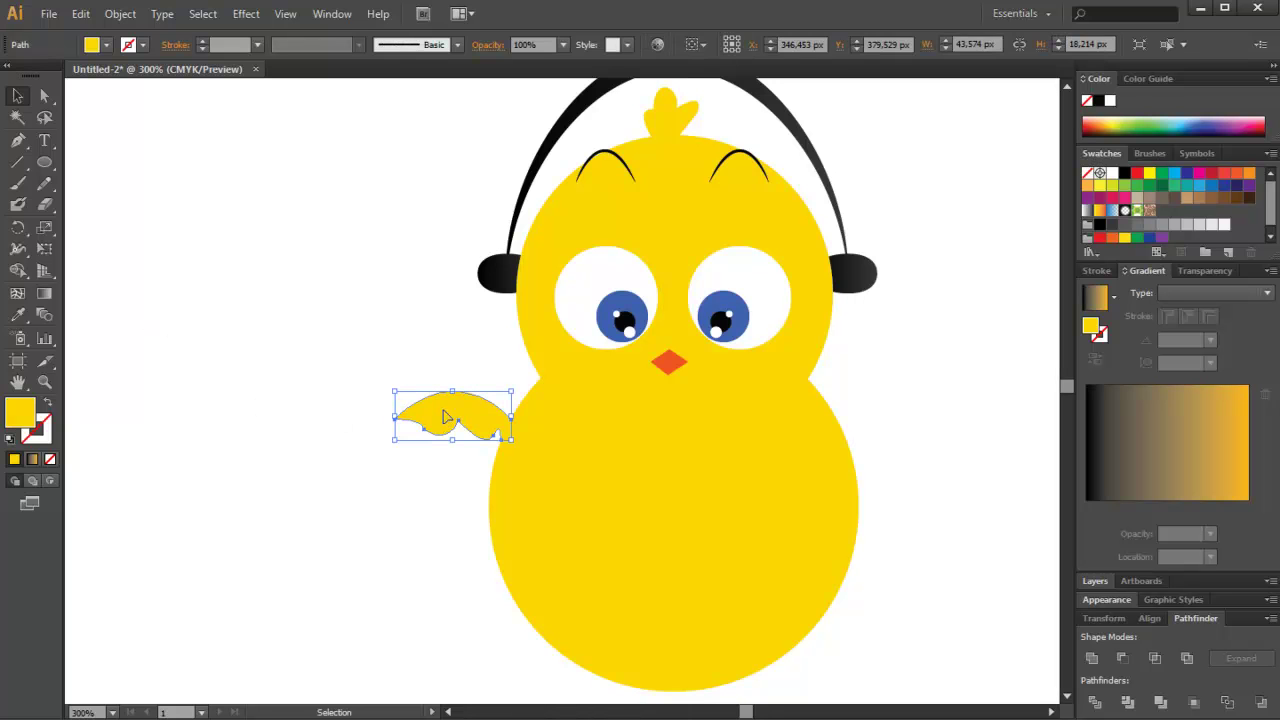
Step: Delete the first wing and redraw it with the Pen tool, giving it a curved top and scalloped bottom
{"action": "key", "text": "Delete"}
{"action": "left_click", "coordinate": [18, 140]}
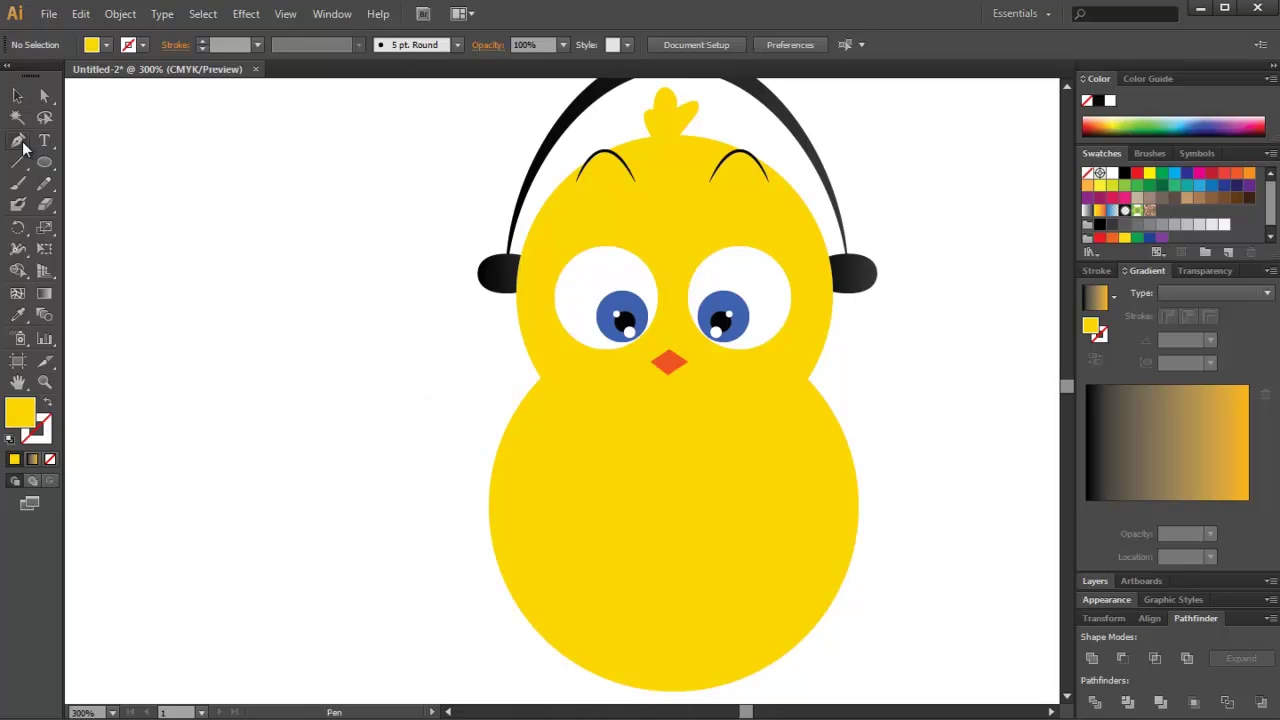
{"action": "mouse_move", "coordinate": [505, 430]}
{"action": "left_mouse_down"}
{"action": "mouse_move", "coordinate": [373, 430]}
{"action": "mouse_move", "coordinate": [309, 506]}
{"action": "left_mouse_up"}
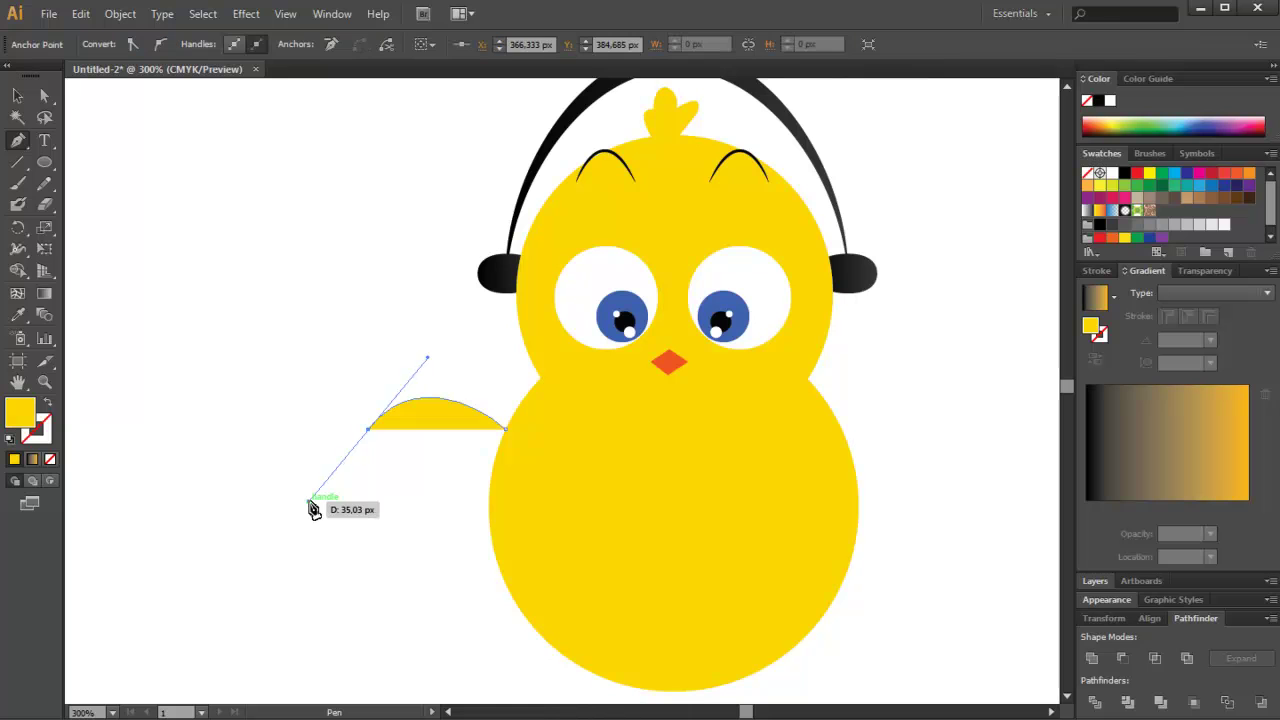
{"action": "mouse_move", "coordinate": [367, 431]}
{"action": "left_mouse_down"}
{"action": "mouse_move", "coordinate": [409, 446]}
{"action": "mouse_move", "coordinate": [432, 429]}
{"action": "mouse_move", "coordinate": [456, 449]}
{"action": "left_mouse_up"}
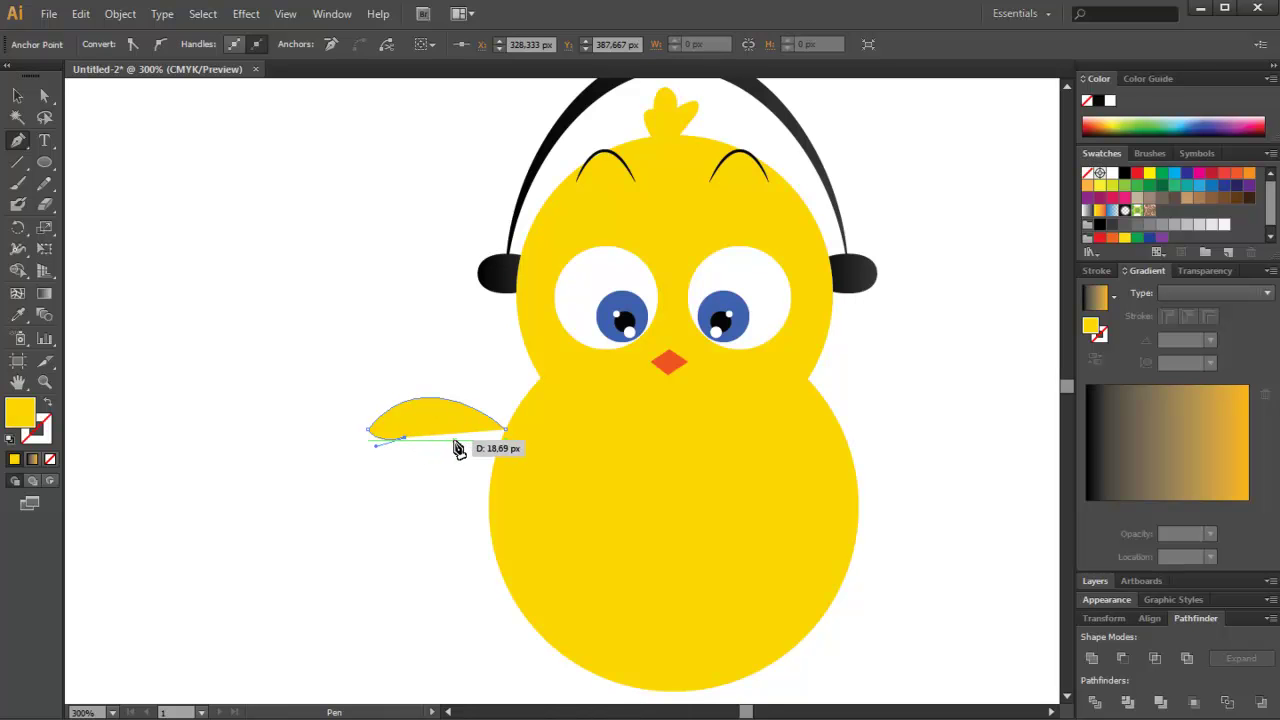
{"action": "mouse_move", "coordinate": [456, 449]}
{"action": "left_mouse_down"}
{"action": "mouse_move", "coordinate": [480, 404]}
{"action": "mouse_move", "coordinate": [470, 428]}
{"action": "mouse_move", "coordinate": [503, 451]}
{"action": "left_mouse_up"}
{"action": "left_click", "coordinate": [481, 416]}
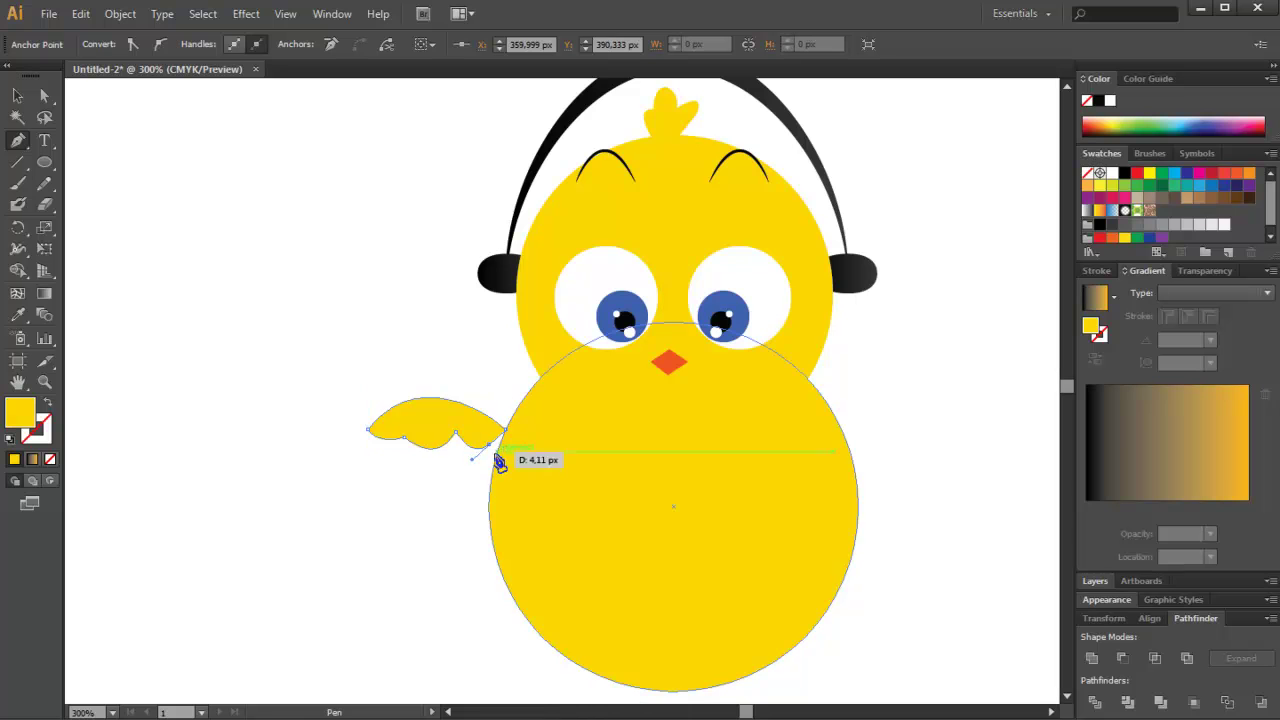
Step: Turn the wing's closing point into a corner, then deselect the finished wing
{"action": "key", "text": "ctrl+z"}
{"action": "left_click", "coordinate": [492, 448]}
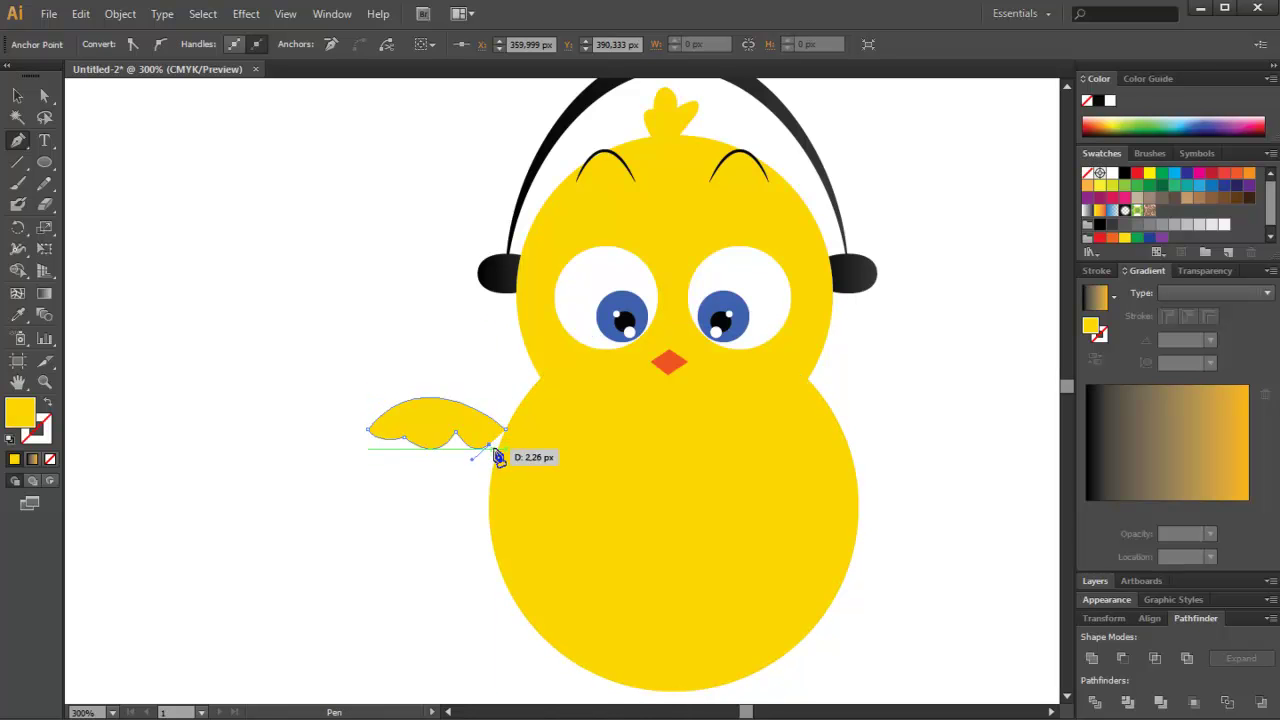
{"action": "key", "text": "v"}
{"action": "left_click", "coordinate": [157, 206]}
Step: Duplicate the left wing and mirror the copy horizontally
{"action": "key", "text": "a"}
{"action": "left_click", "coordinate": [387, 428]}
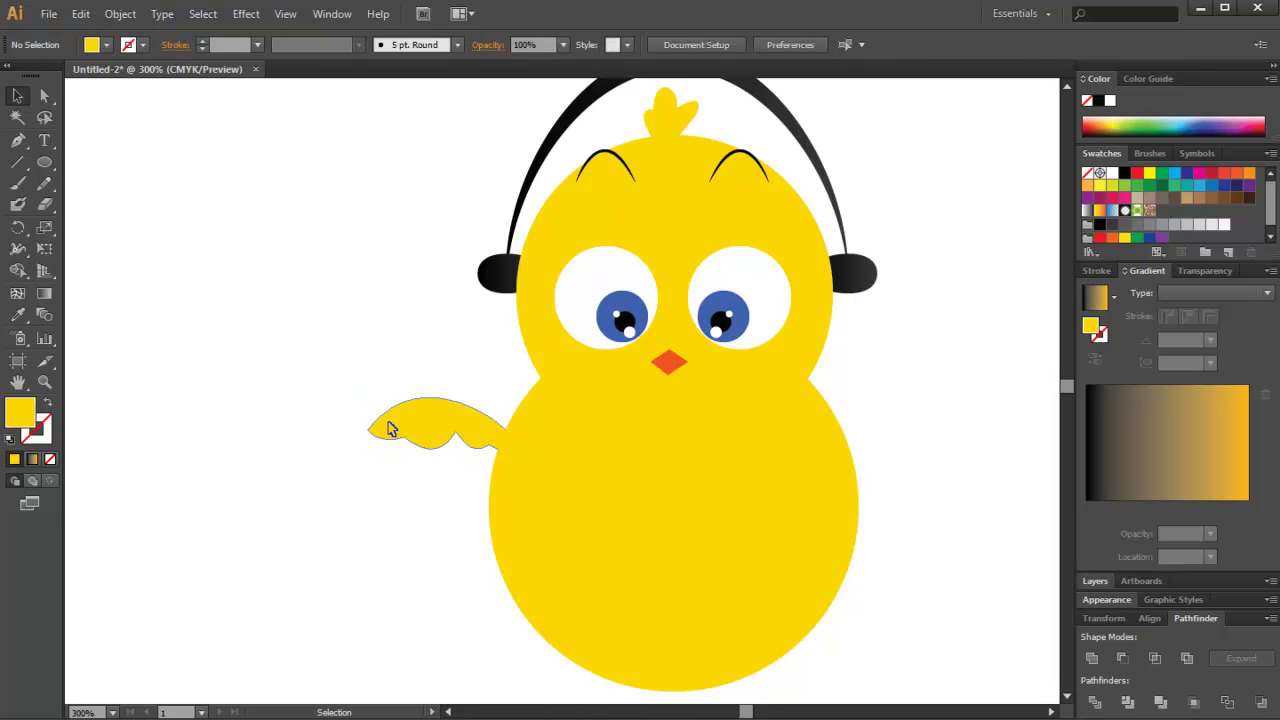
{"action": "mouse_move", "coordinate": [390, 428]}
{"action": "left_mouse_down"}
{"action": "mouse_move", "coordinate": [492, 432]}
{"action": "mouse_move", "coordinate": [425, 428]}
{"action": "left_mouse_up"}
{"action": "right_click", "coordinate": [425, 427]}
{"action": "mouse_move", "coordinate": [490, 660]}
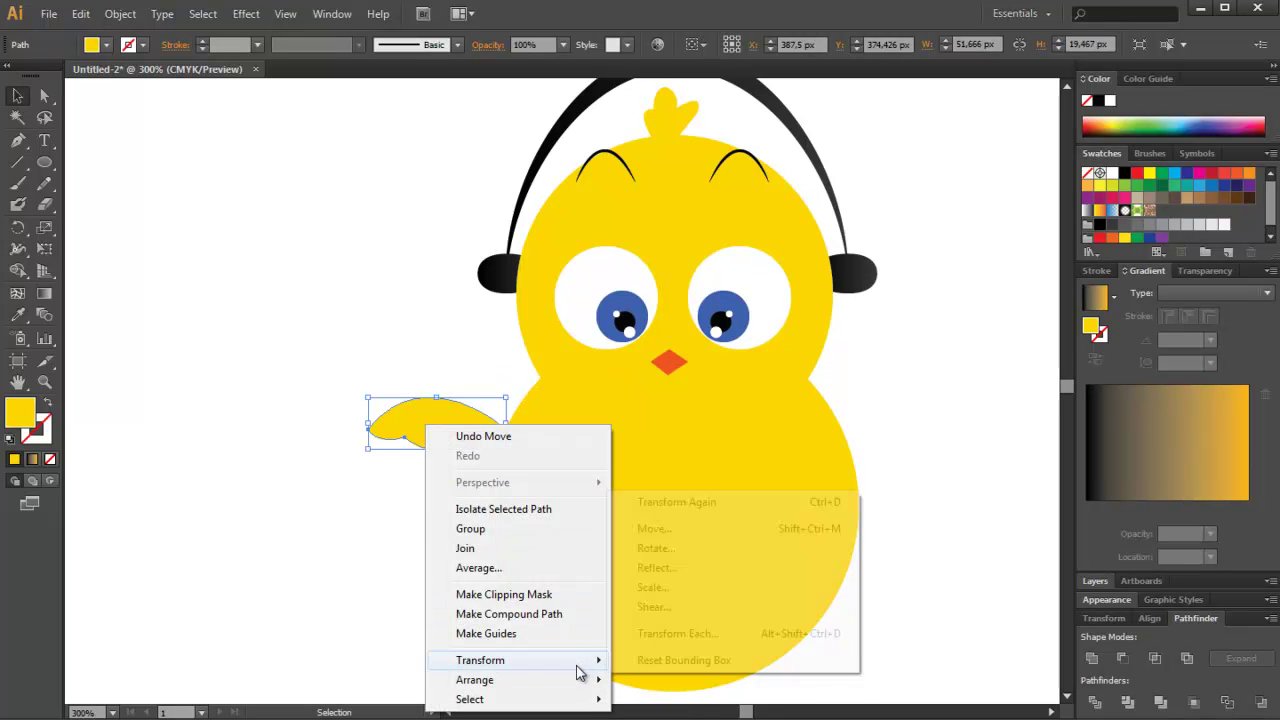
{"action": "left_click", "coordinate": [676, 568]}
{"action": "key", "text": "Return"}
Step: Position the mirrored wing on the body's right side and deselect it
{"action": "left_click_drag", "start_coordinate": [455, 430], "coordinate": [930, 432]}
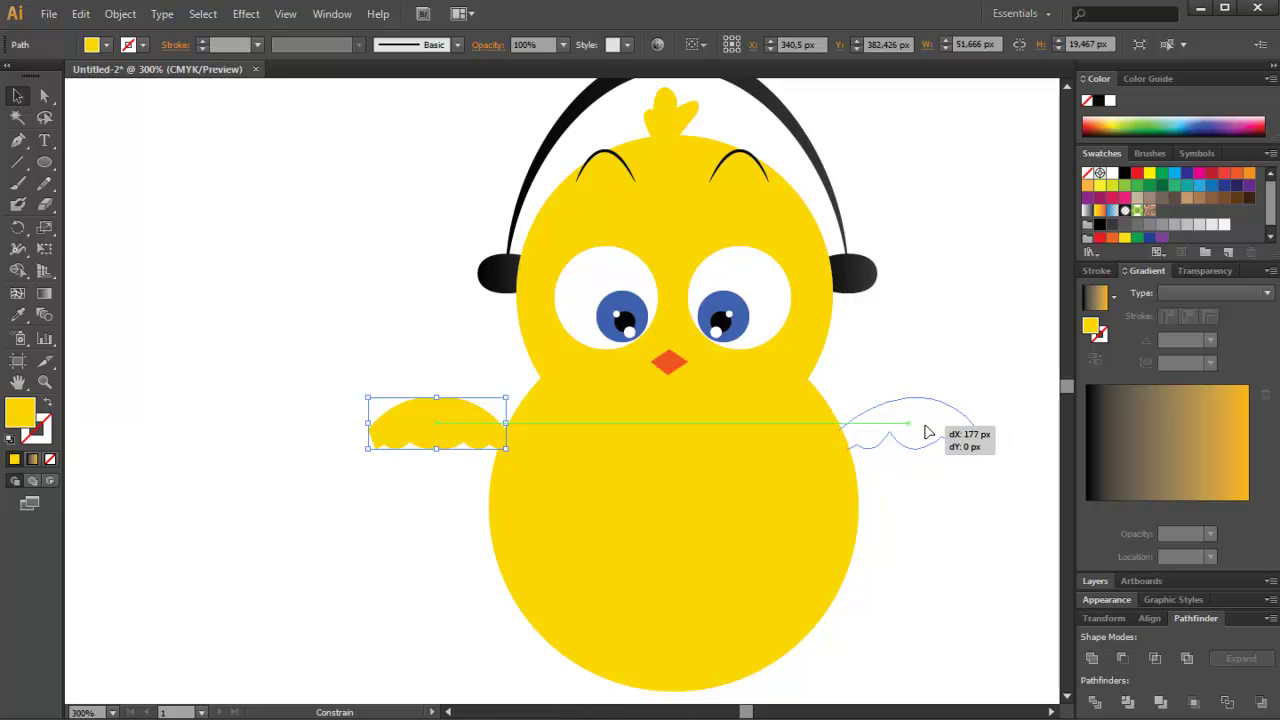
{"action": "left_click_drag", "start_coordinate": [930, 432], "coordinate": [926, 434]}
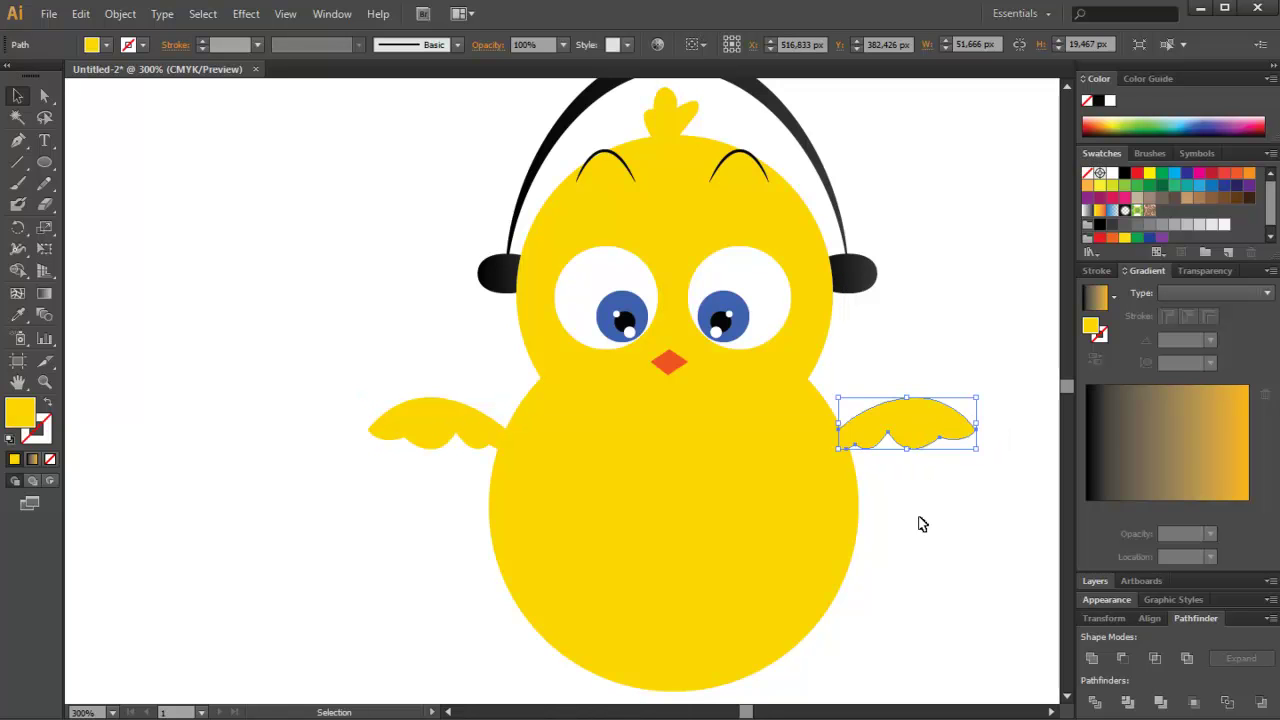
{"action": "left_click", "coordinate": [922, 587]}
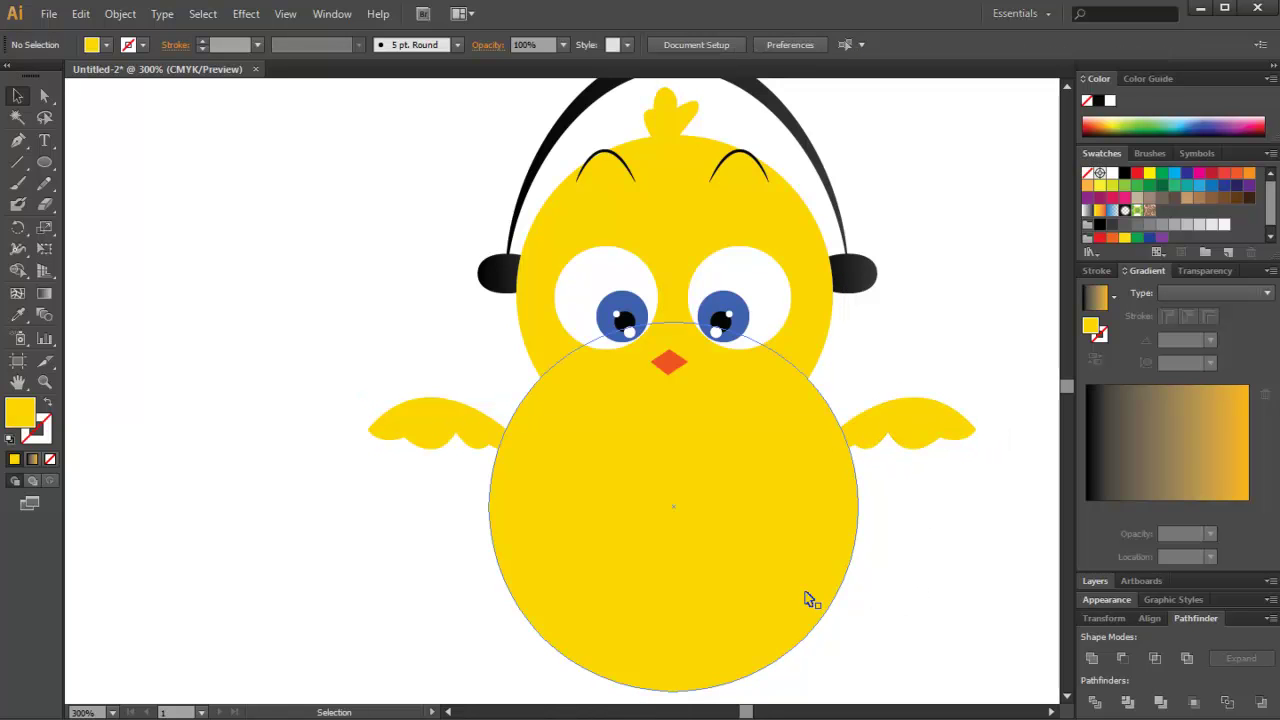
{"action": "left_click_drag", "start_coordinate": [708, 532], "coordinate": [676, 562]}
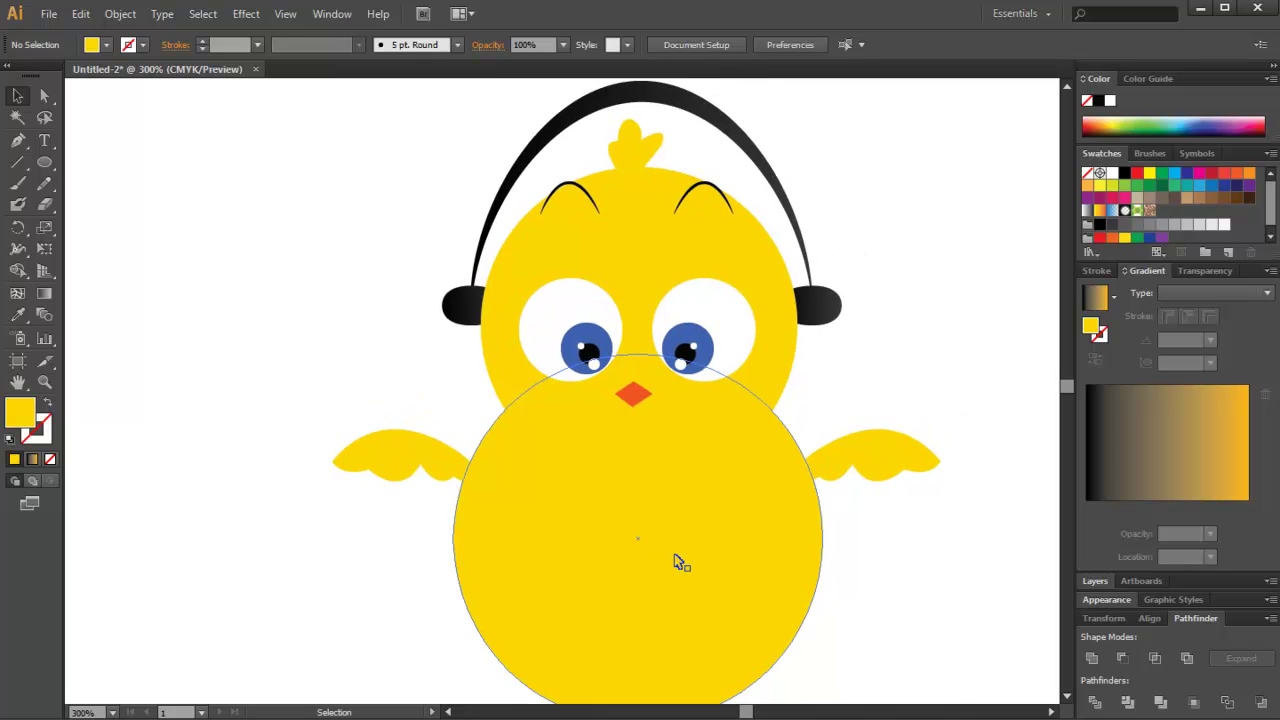
Step: Draw a short vertical line, about 28.67 px long, below the body with the Line Segment tool
{"action": "key", "text": "ctrl+minus"}
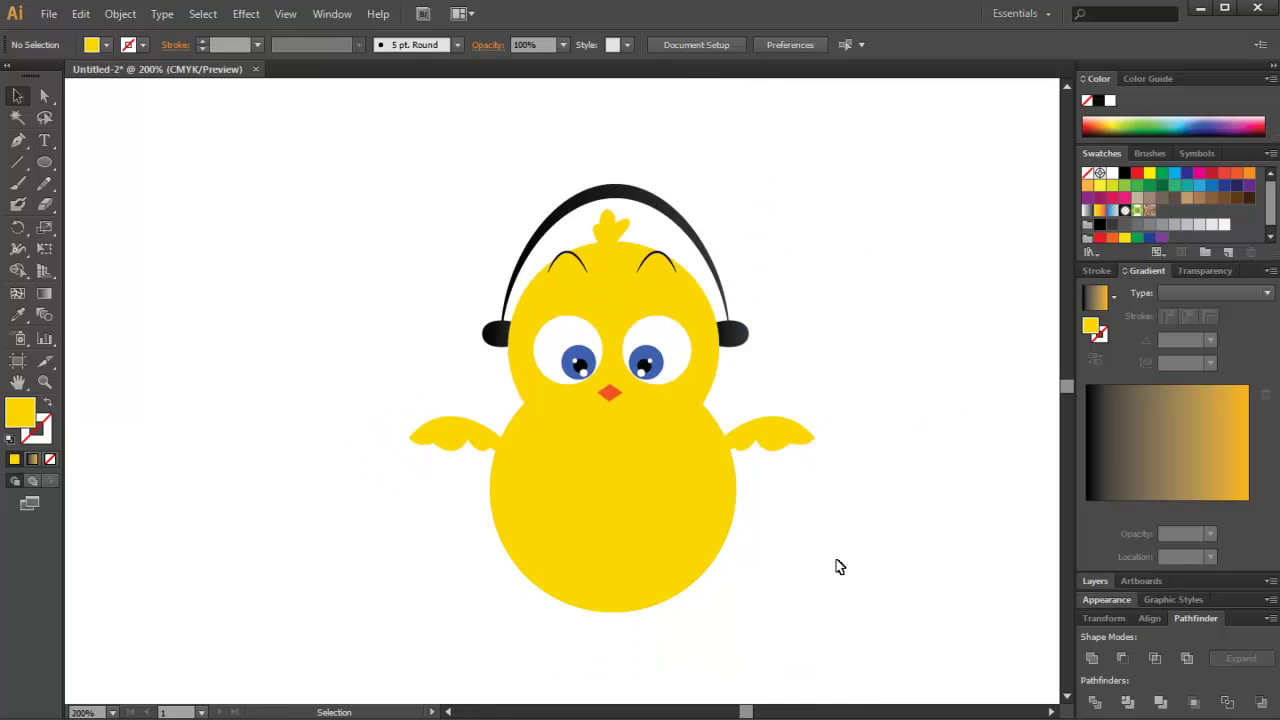
{"action": "key", "text": "ctrl+plus"}
{"action": "mouse_move", "coordinate": [834, 563]}
{"action": "left_mouse_down"}
{"action": "mouse_move", "coordinate": [779, 454]}
{"action": "mouse_move", "coordinate": [780, 423]}
{"action": "left_mouse_up"}
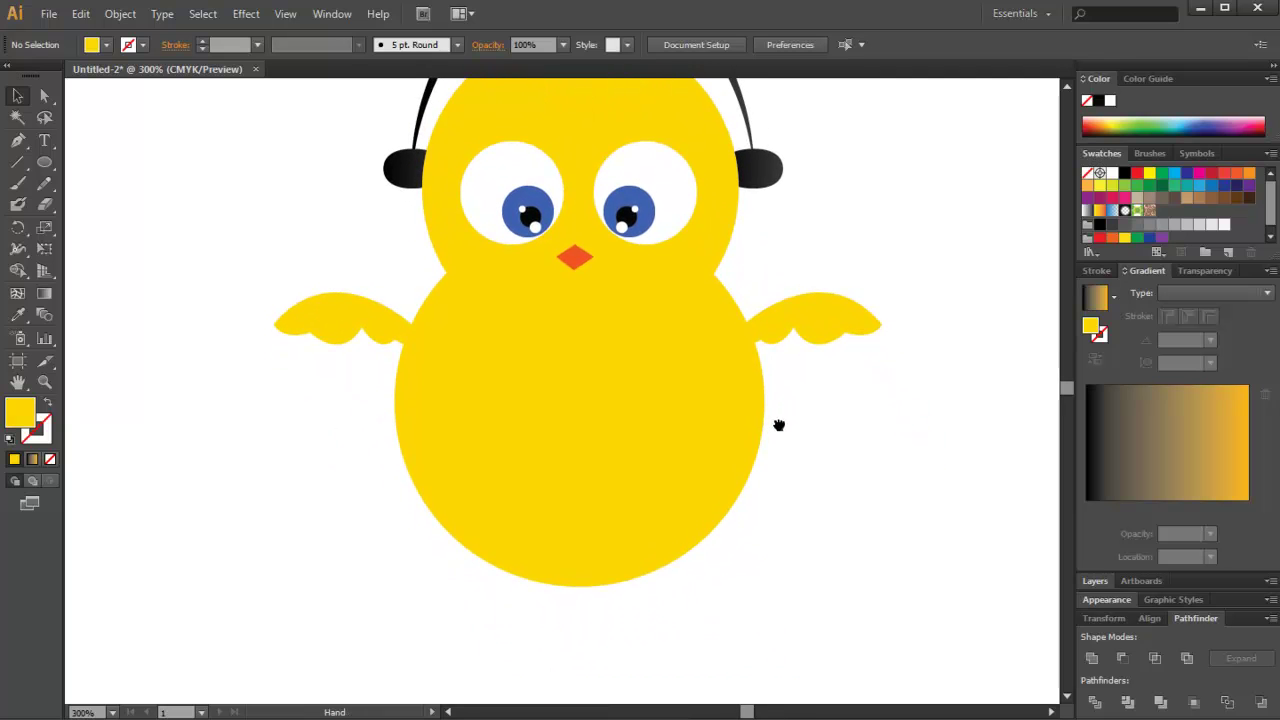
{"action": "left_click", "coordinate": [17, 162]}
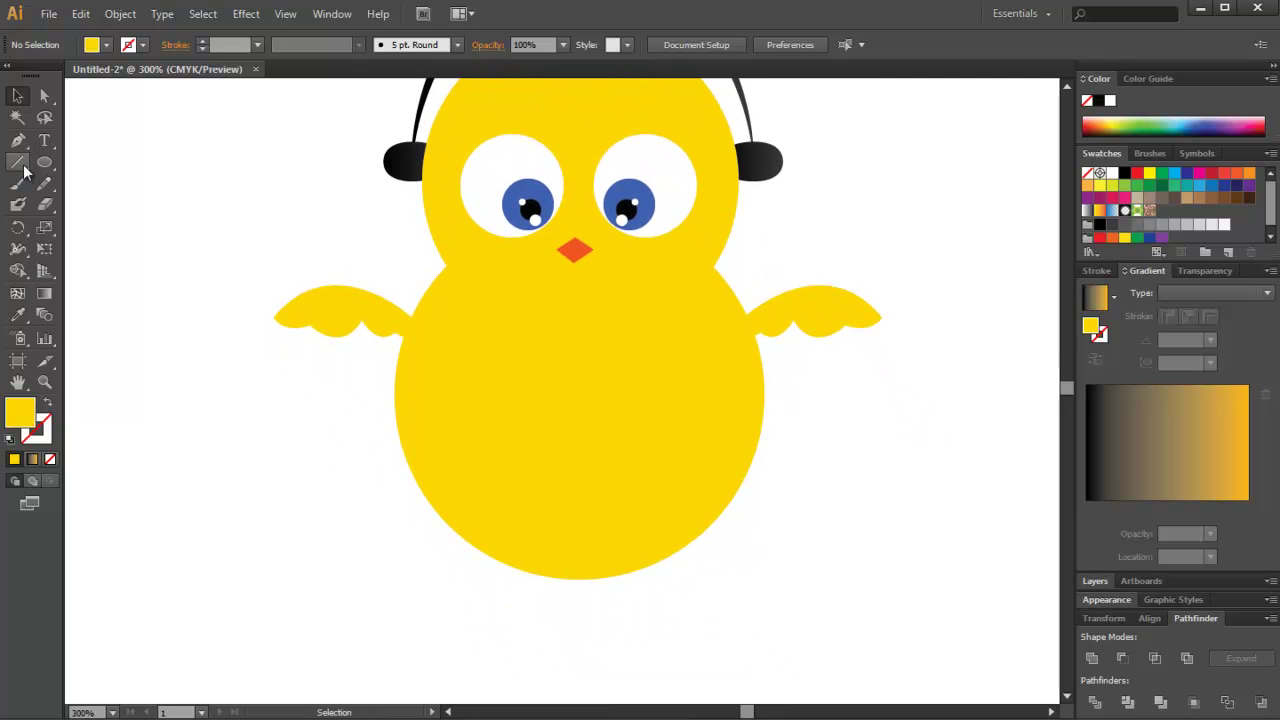
{"action": "left_click_drag", "start_coordinate": [502, 477], "coordinate": [508, 421]}
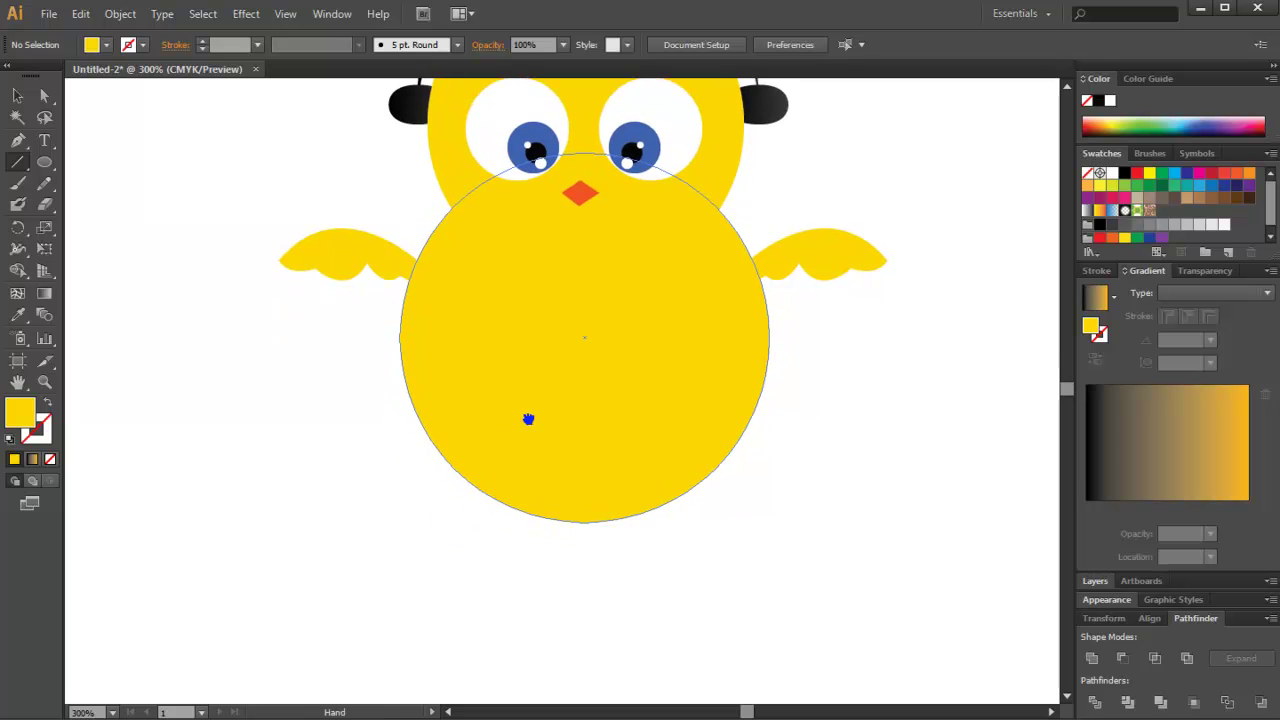
{"action": "left_click", "coordinate": [533, 485]}
{"action": "left_click", "coordinate": [672, 417]}
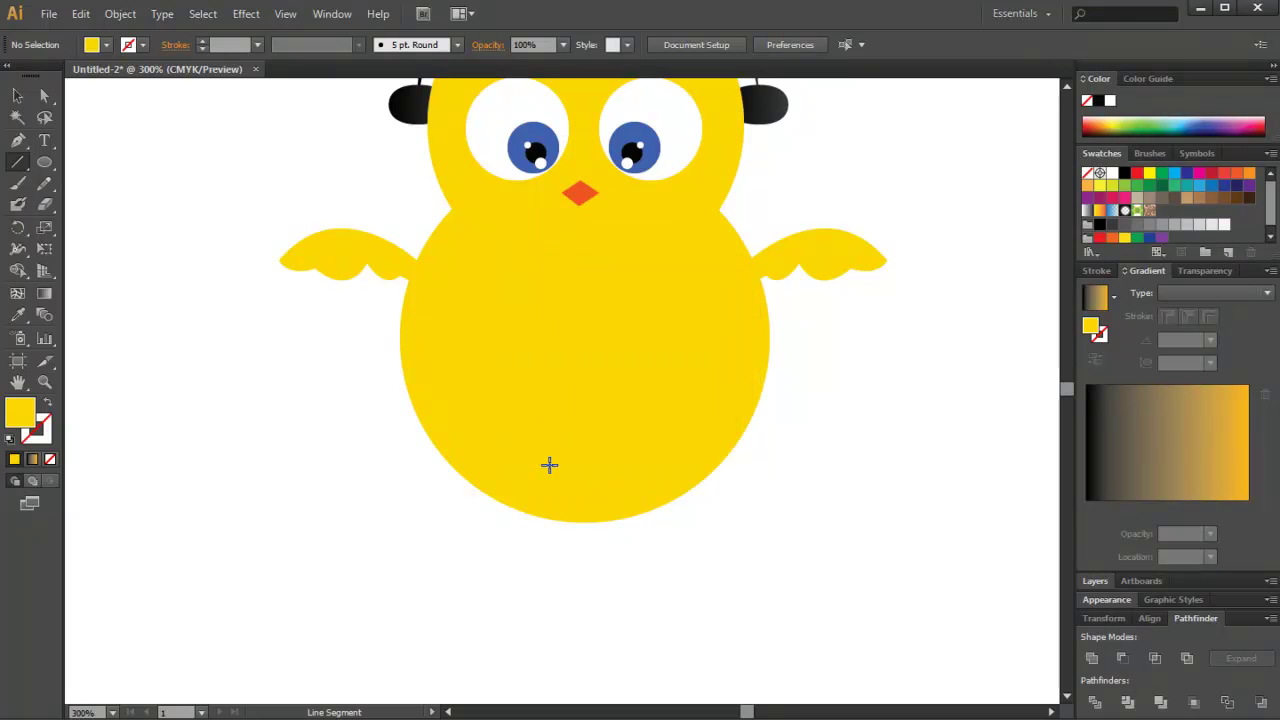
{"action": "left_click_drag", "start_coordinate": [534, 477], "coordinate": [534, 556]}
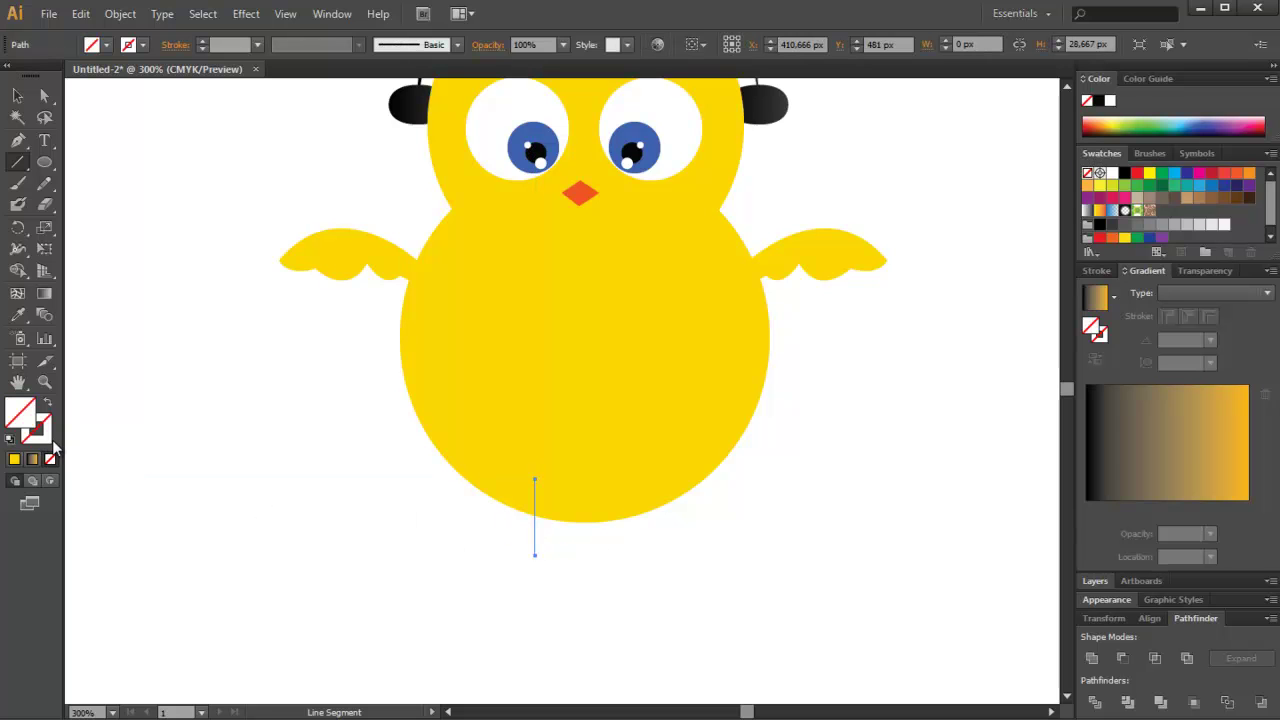
Step: Set the leg's stroke colour to orange
{"action": "left_click", "coordinate": [15, 460]}
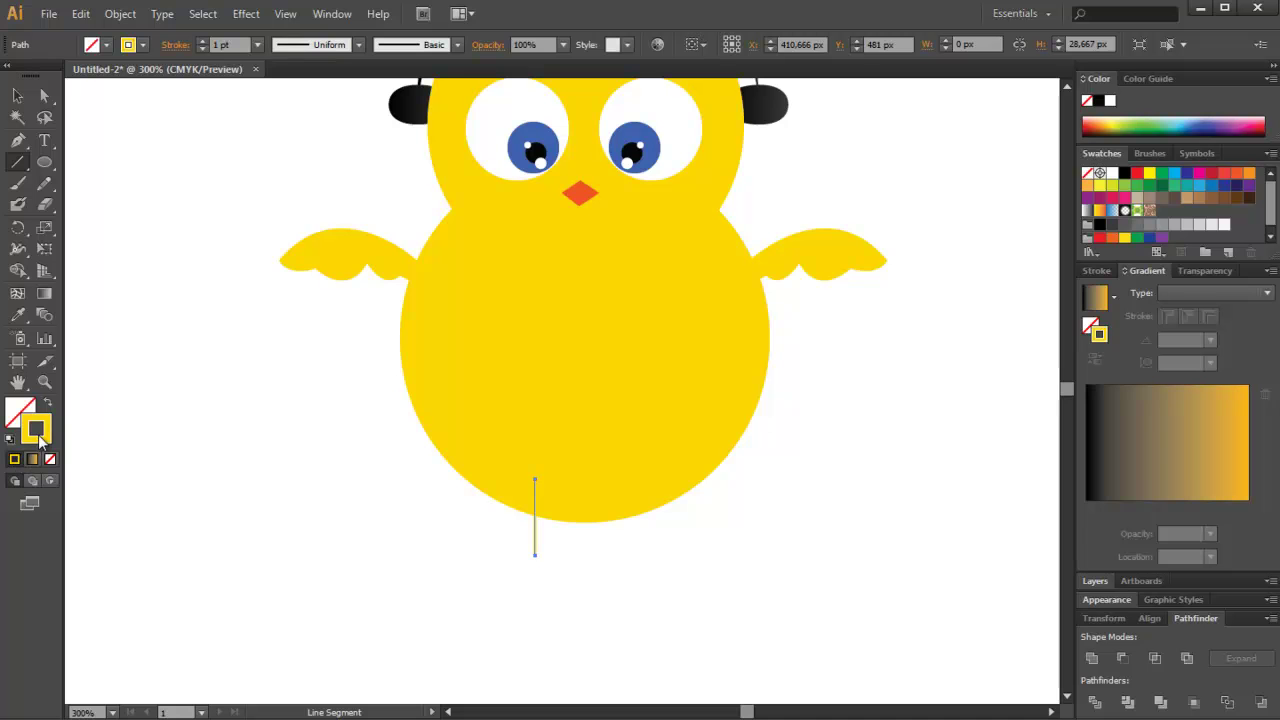
{"action": "double_click", "coordinate": [36, 429]}
{"action": "left_click", "coordinate": [880, 367]}
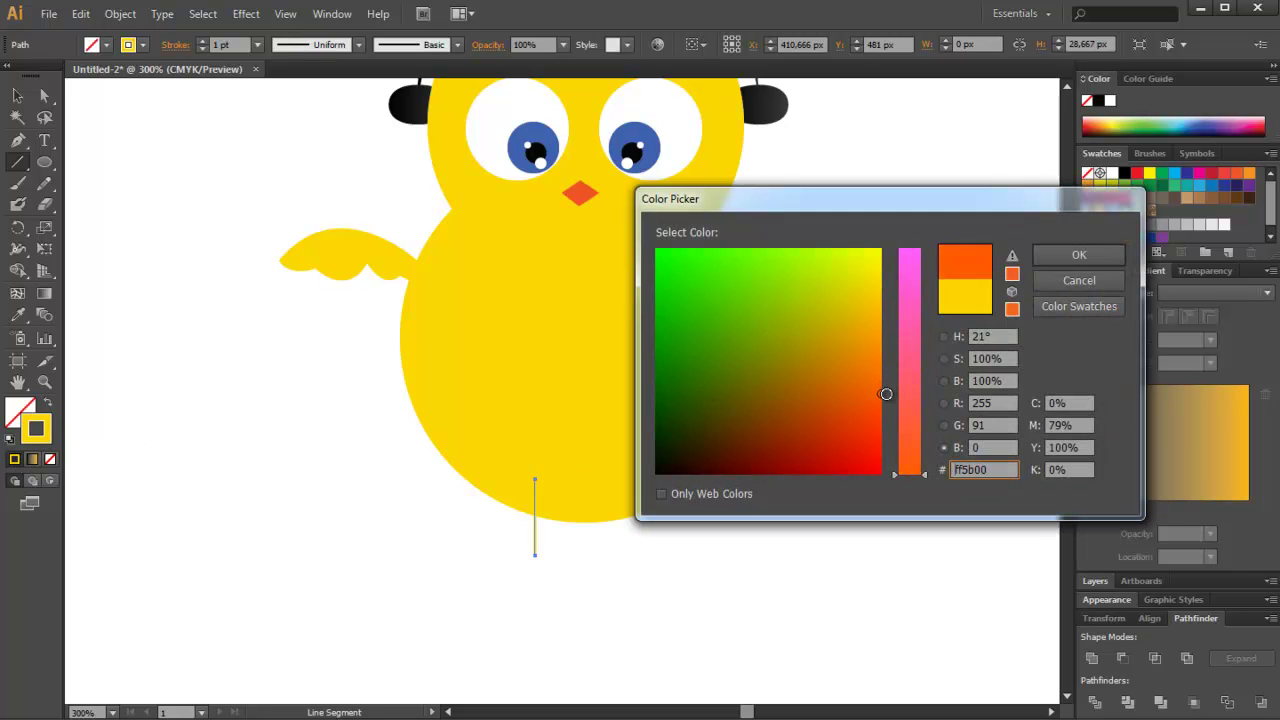
{"action": "key", "text": "Return"}
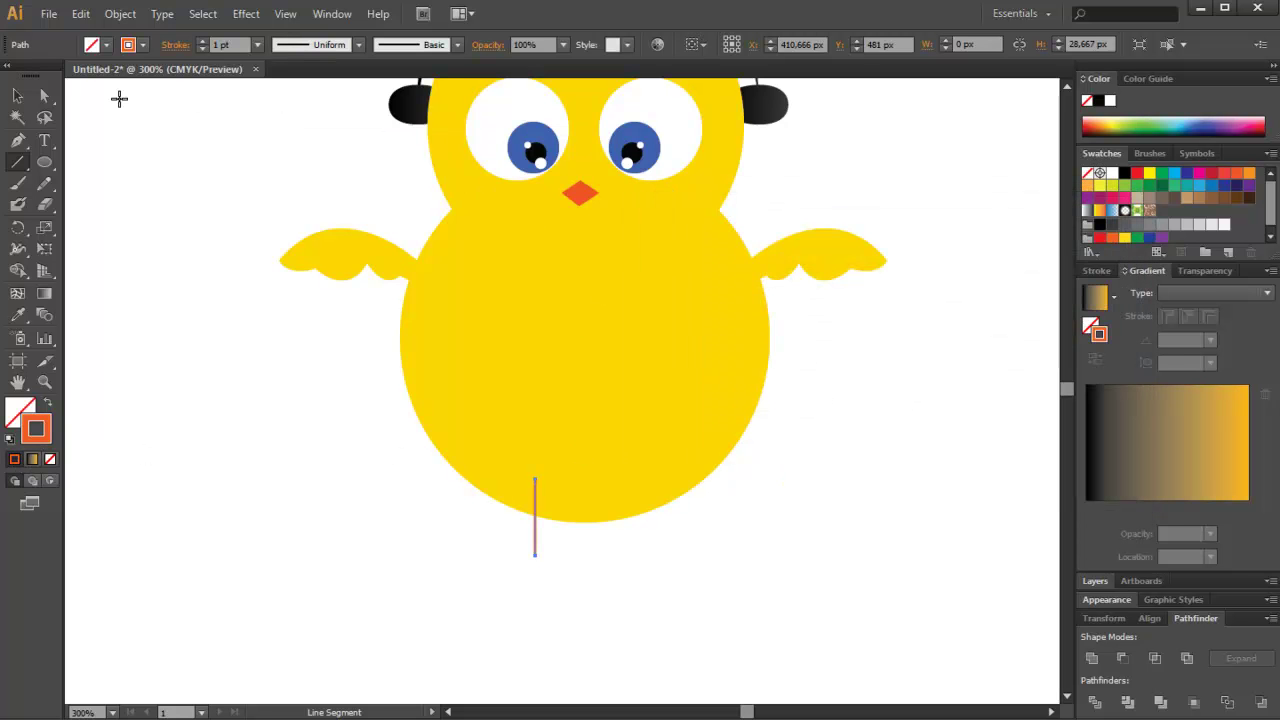
Step: Draw two short splayed toe lines at the bottom of the leg
{"action": "left_click_drag", "start_coordinate": [400, 391], "coordinate": [406, 283]}
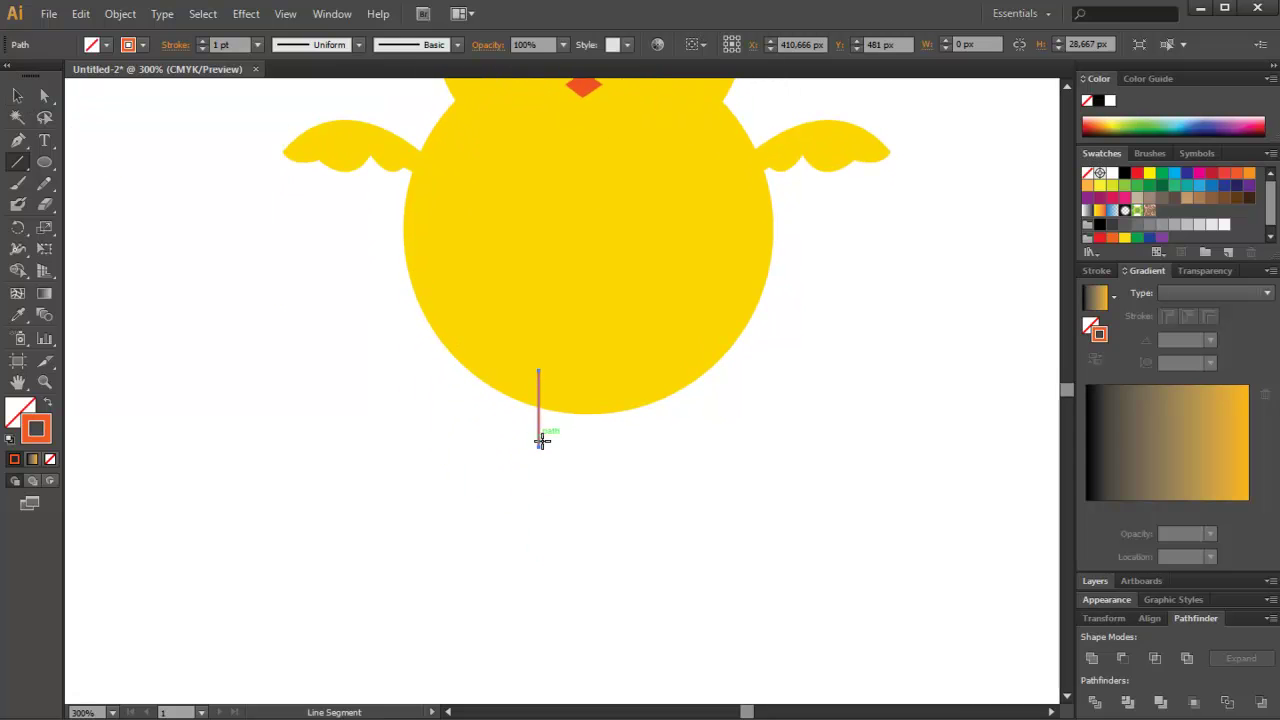
{"action": "left_click_drag", "start_coordinate": [538, 444], "coordinate": [503, 456]}
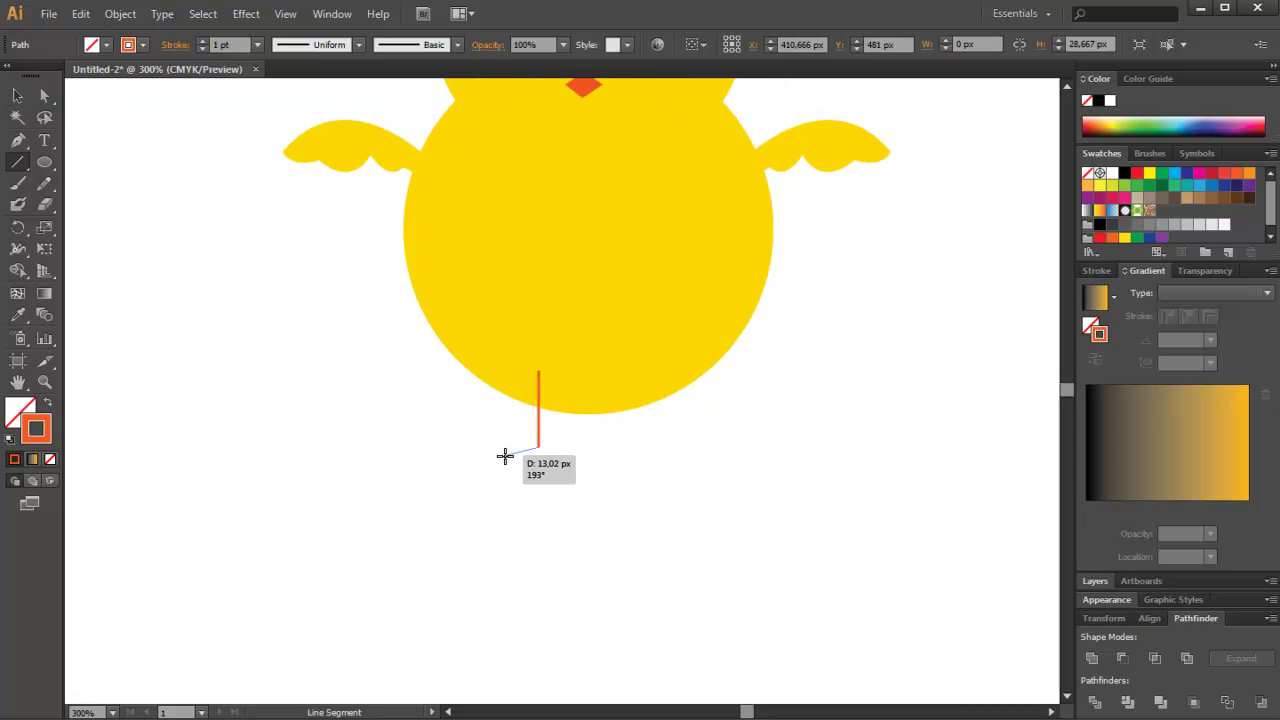
{"action": "mouse_move", "coordinate": [503, 456]}
{"action": "left_mouse_down"}
{"action": "mouse_move", "coordinate": [575, 455]}
{"action": "mouse_move", "coordinate": [509, 457]}
{"action": "left_mouse_up"}
Step: Try a 0.75 pt stroke weight on the foot and check its thickness
{"action": "left_click", "coordinate": [18, 96]}
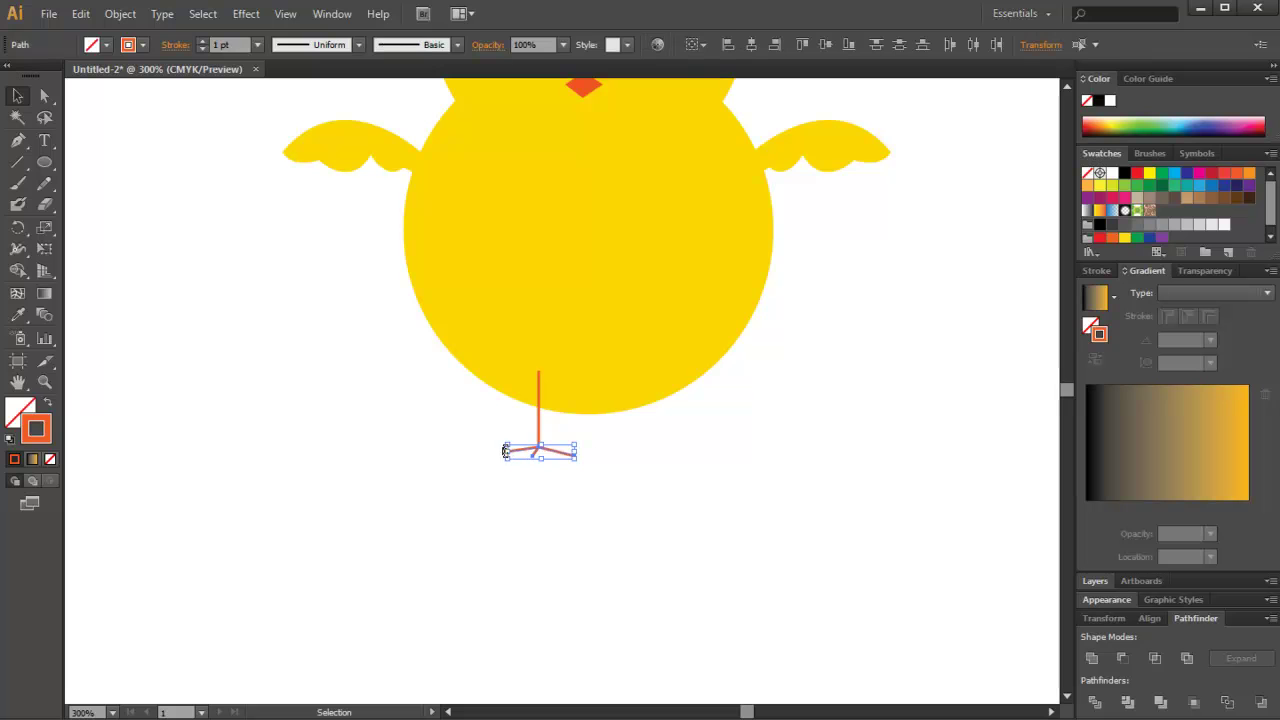
{"action": "left_click", "coordinate": [257, 44]}
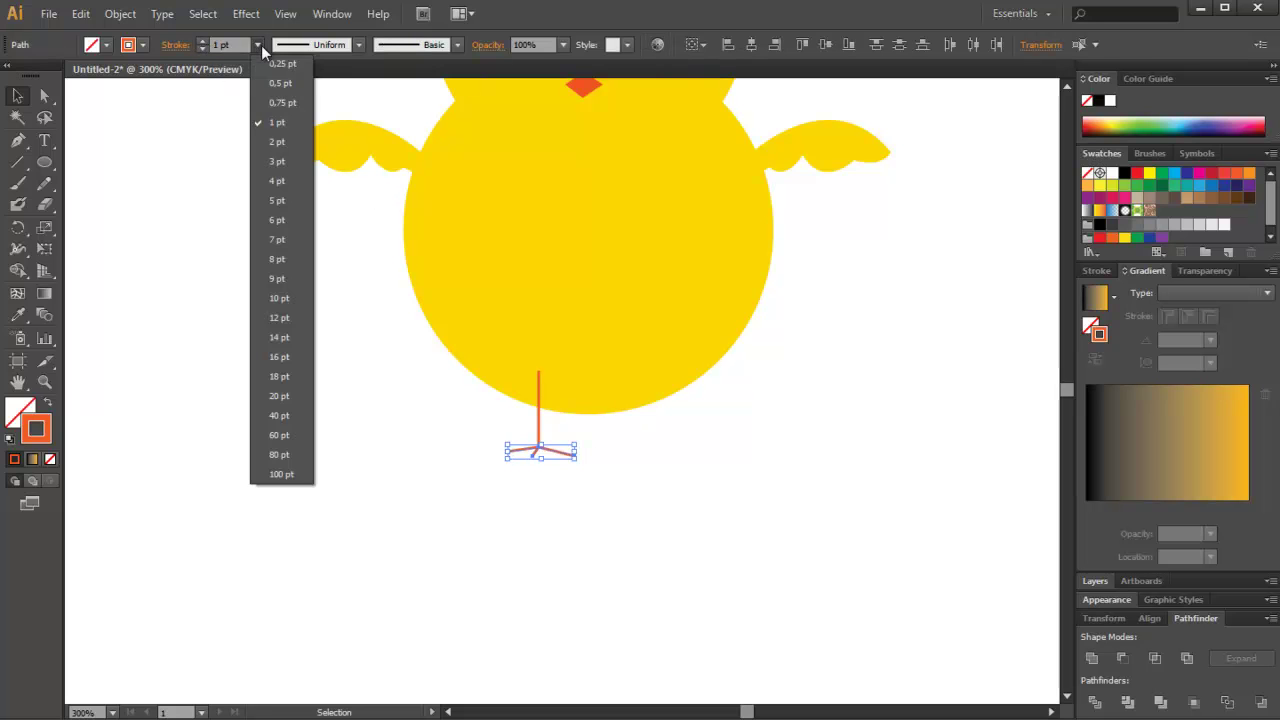
{"action": "left_click", "coordinate": [296, 117]}
{"action": "left_click", "coordinate": [317, 416]}
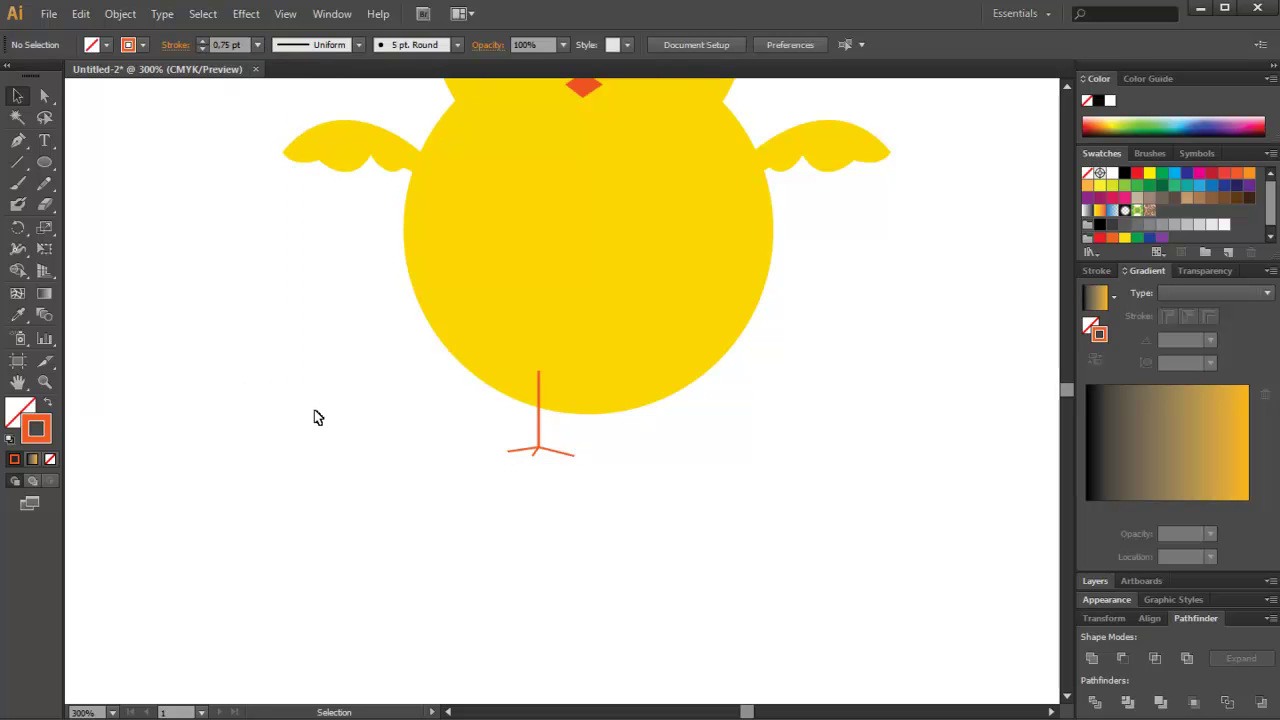
Step: Set the toe lines' stroke weight to 0.5 pt
{"action": "left_click_drag", "start_coordinate": [597, 498], "coordinate": [502, 452]}
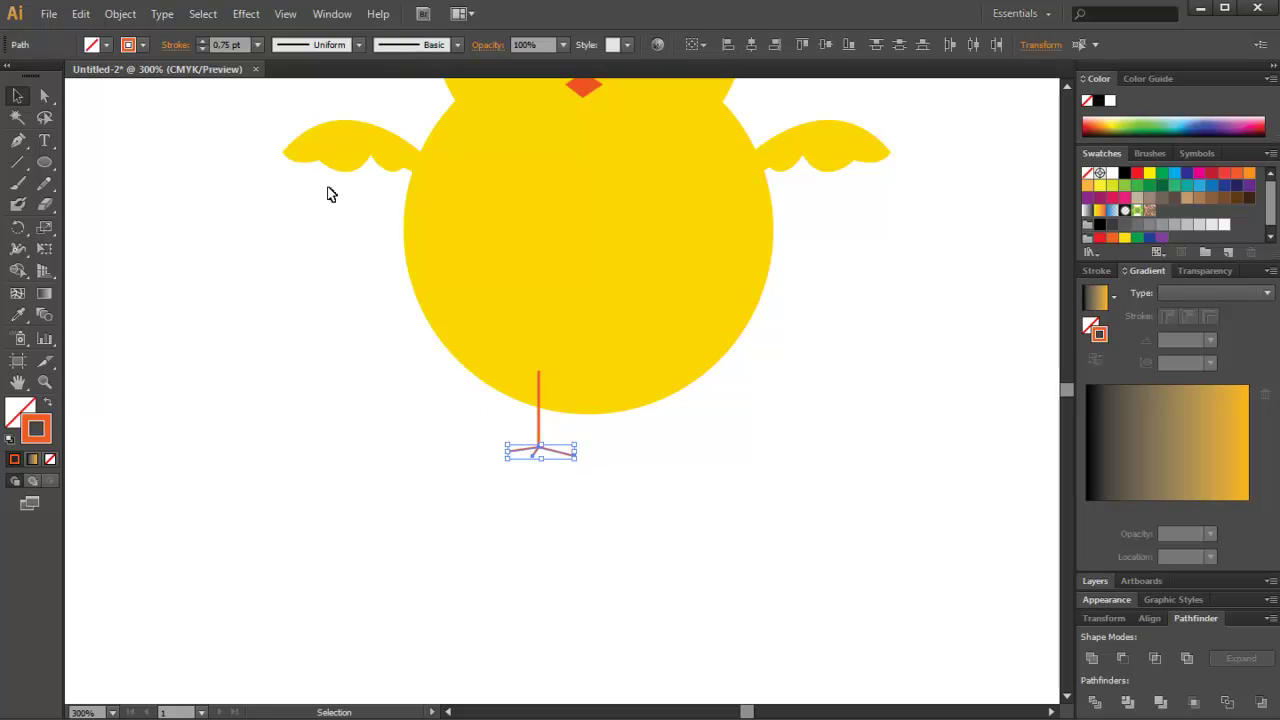
{"action": "left_click", "coordinate": [257, 44]}
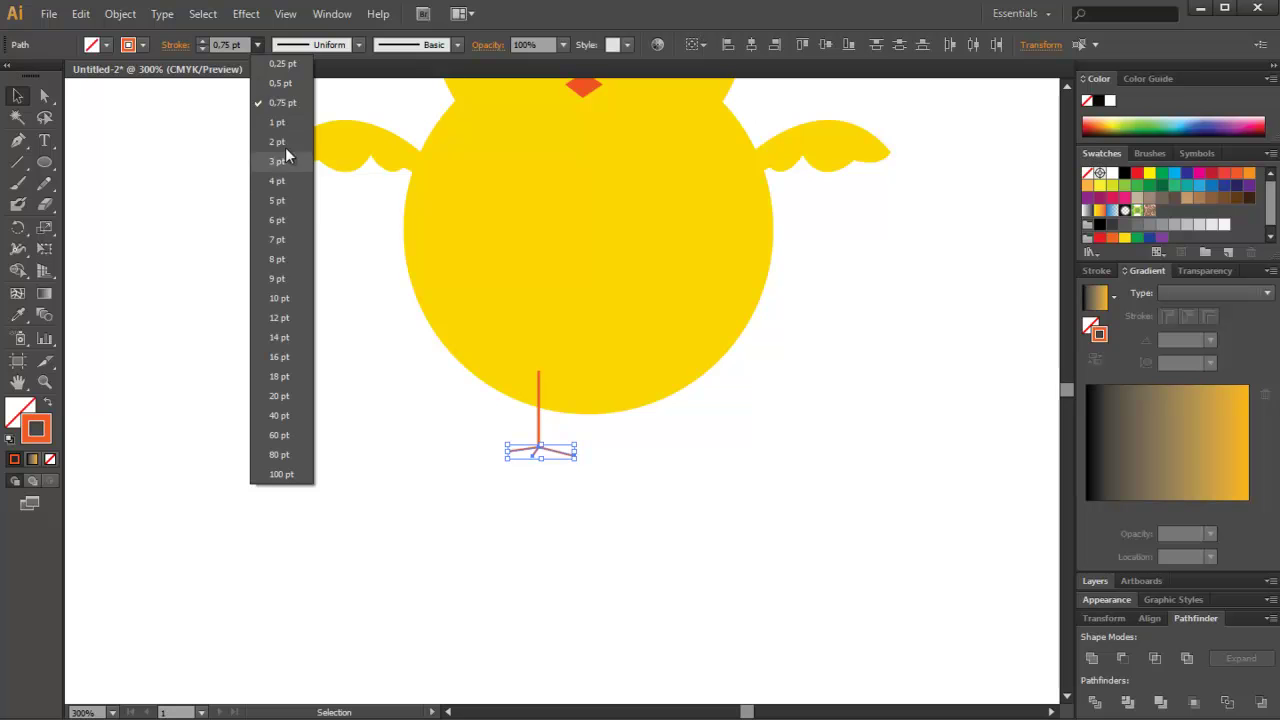
{"action": "left_click", "coordinate": [285, 85]}
{"action": "left_click", "coordinate": [319, 366]}
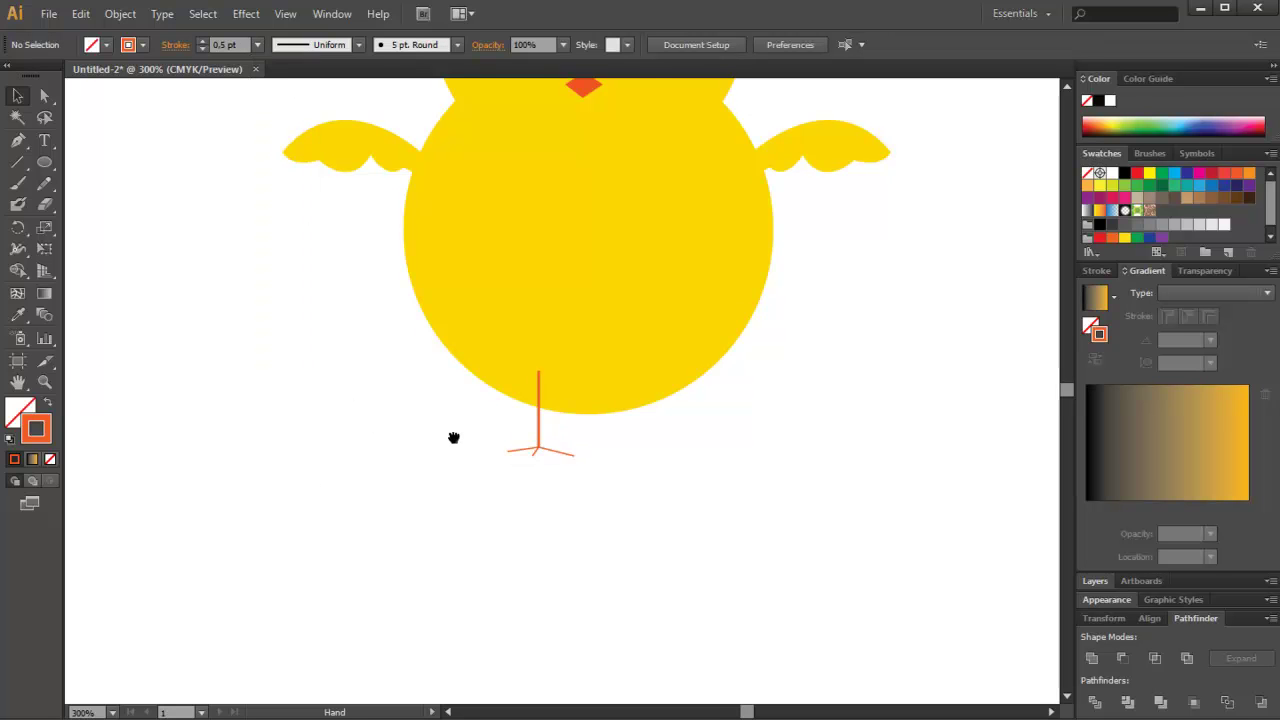
{"action": "left_click_drag", "start_coordinate": [453, 437], "coordinate": [401, 469]}
{"action": "left_click_drag", "start_coordinate": [523, 551], "coordinate": [463, 470]}
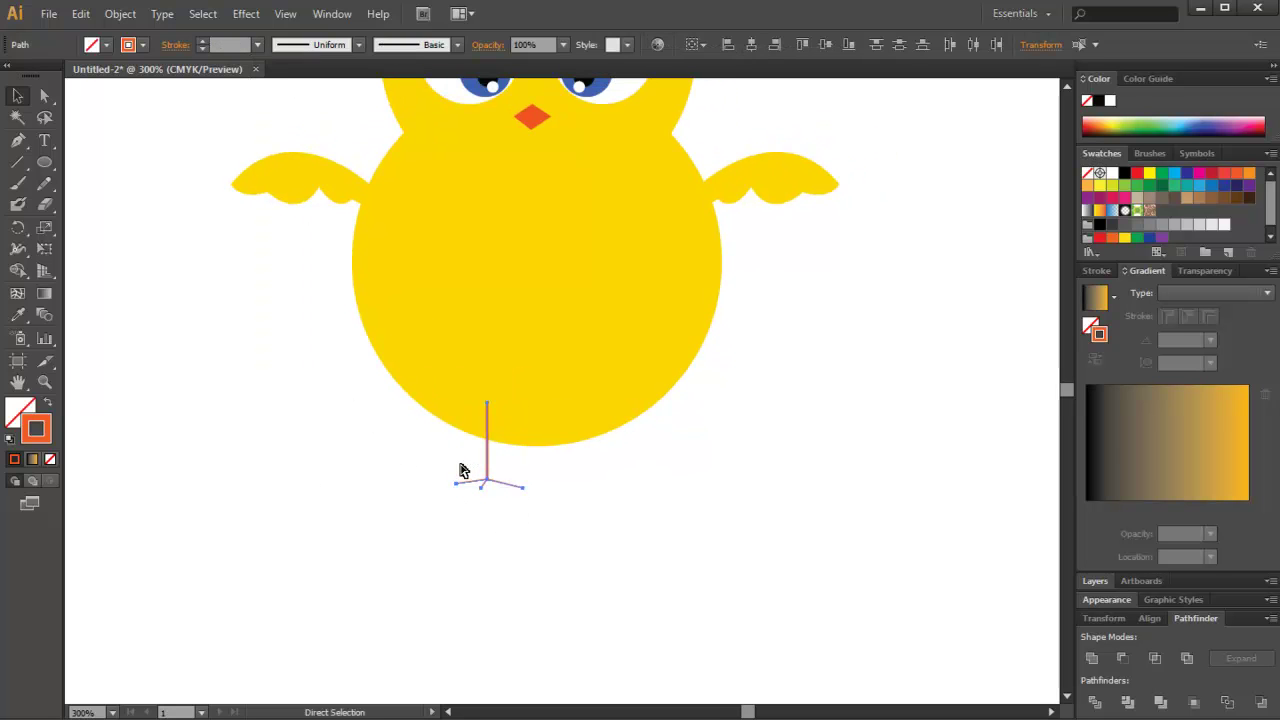
Step: Adjust the leg's top end and nudge the whole leg and foot down slightly
{"action": "left_click", "coordinate": [531, 543]}
{"action": "left_click", "coordinate": [44, 97]}
{"action": "left_click", "coordinate": [489, 408]}
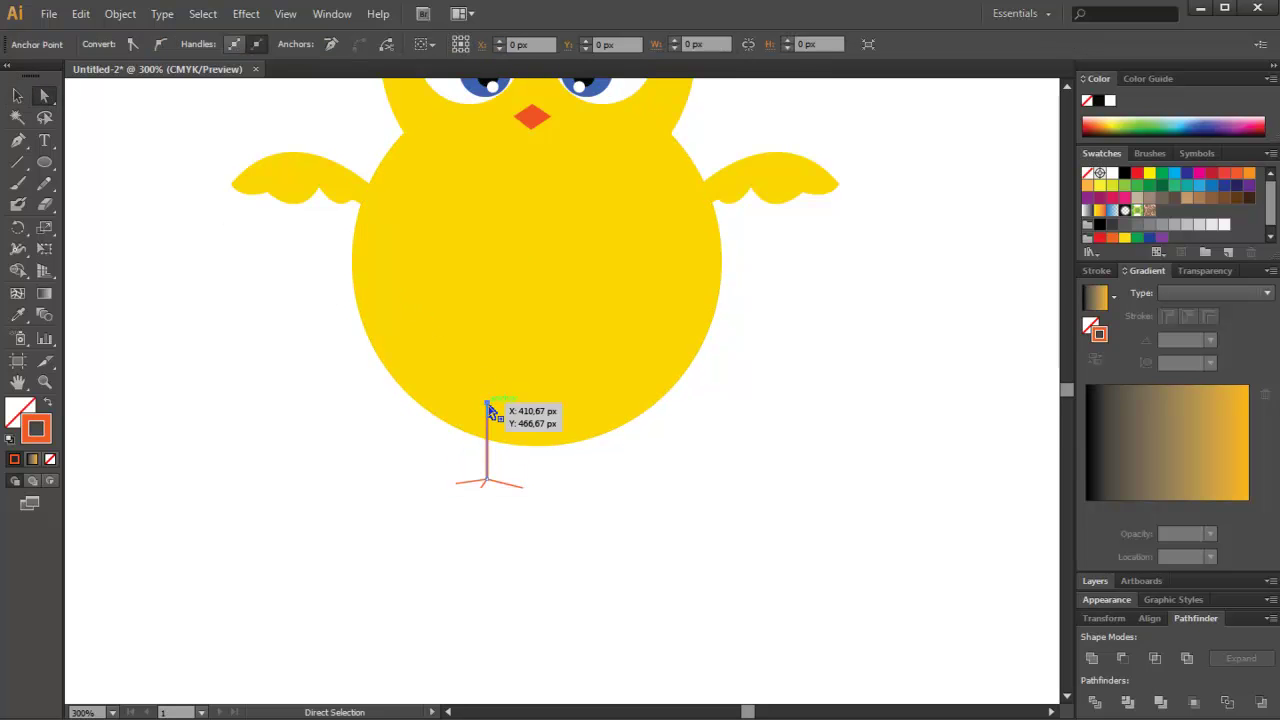
{"action": "left_click", "coordinate": [17, 95]}
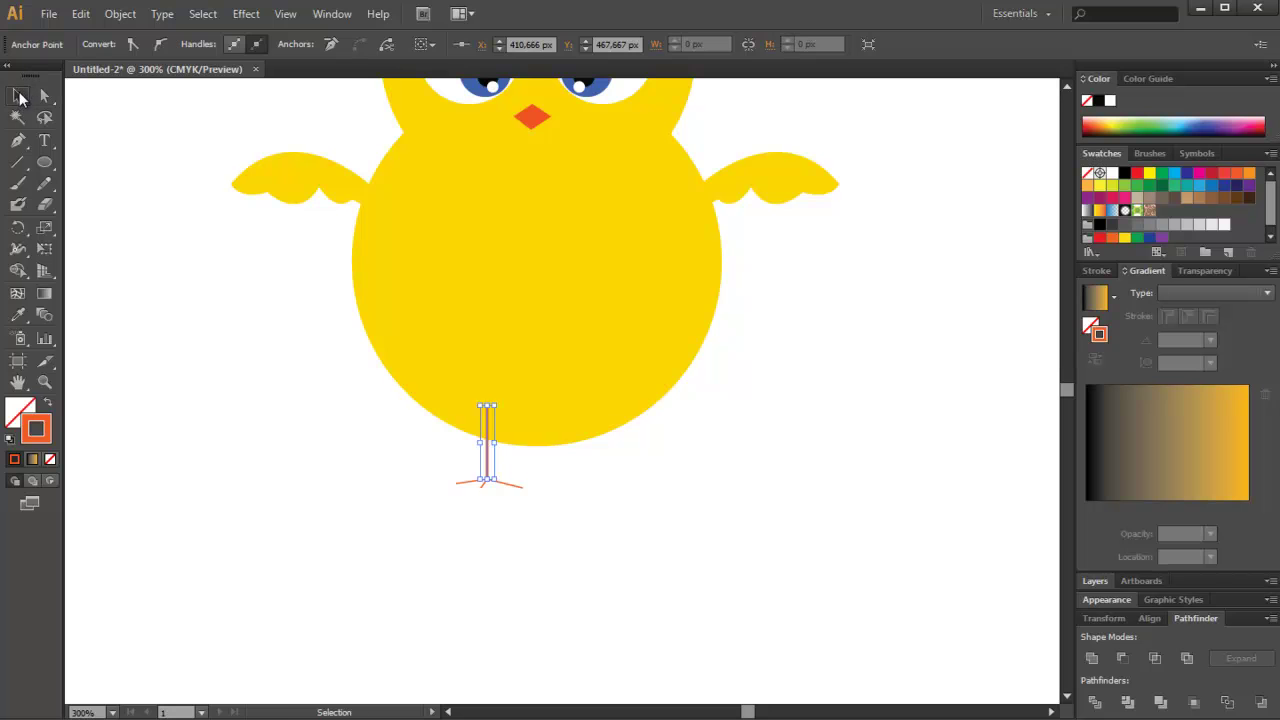
{"action": "left_click", "coordinate": [391, 486]}
{"action": "mouse_move", "coordinate": [425, 463]}
{"action": "left_mouse_down"}
{"action": "mouse_move", "coordinate": [557, 542]}
{"action": "mouse_move", "coordinate": [427, 485]}
{"action": "left_mouse_up"}
{"action": "key", "text": "Down"}
{"action": "key", "text": "Down"}
{"action": "key", "text": "Down"}
{"action": "key", "text": "Down"}
{"action": "key", "text": "Down"}
{"action": "left_click", "coordinate": [548, 578]}
Step: Copy and paste the leg and foot, placing the copy to the right of the first leg
{"action": "key", "text": "a"}
{"action": "key", "text": "ctrl+c"}
{"action": "key", "text": "ctrl+v"}
{"action": "key", "text": "v"}
{"action": "mouse_move", "coordinate": [567, 390]}
{"action": "left_mouse_down"}
{"action": "mouse_move", "coordinate": [490, 467]}
{"action": "mouse_move", "coordinate": [587, 470]}
{"action": "left_mouse_up"}
{"action": "left_click", "coordinate": [623, 592]}
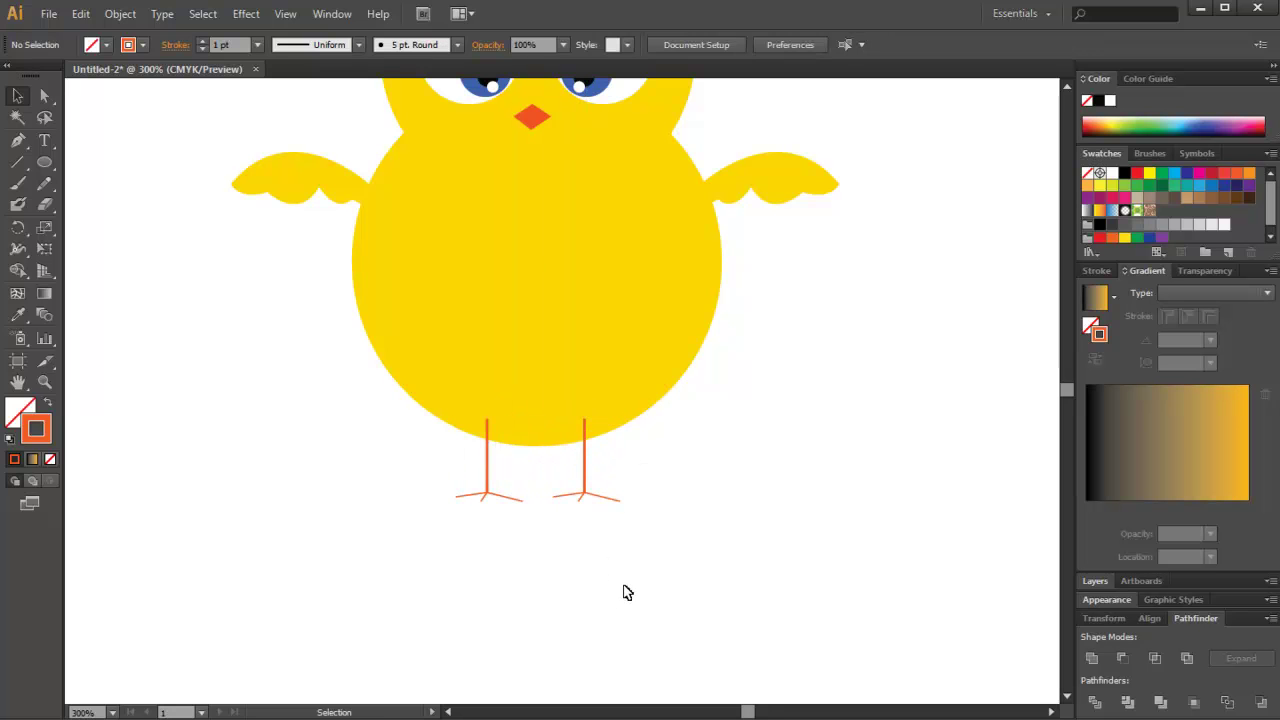
Step: Set both legs and feet to 80% opacity in the Transparency panel
{"action": "key", "text": "ctrl+minus"}
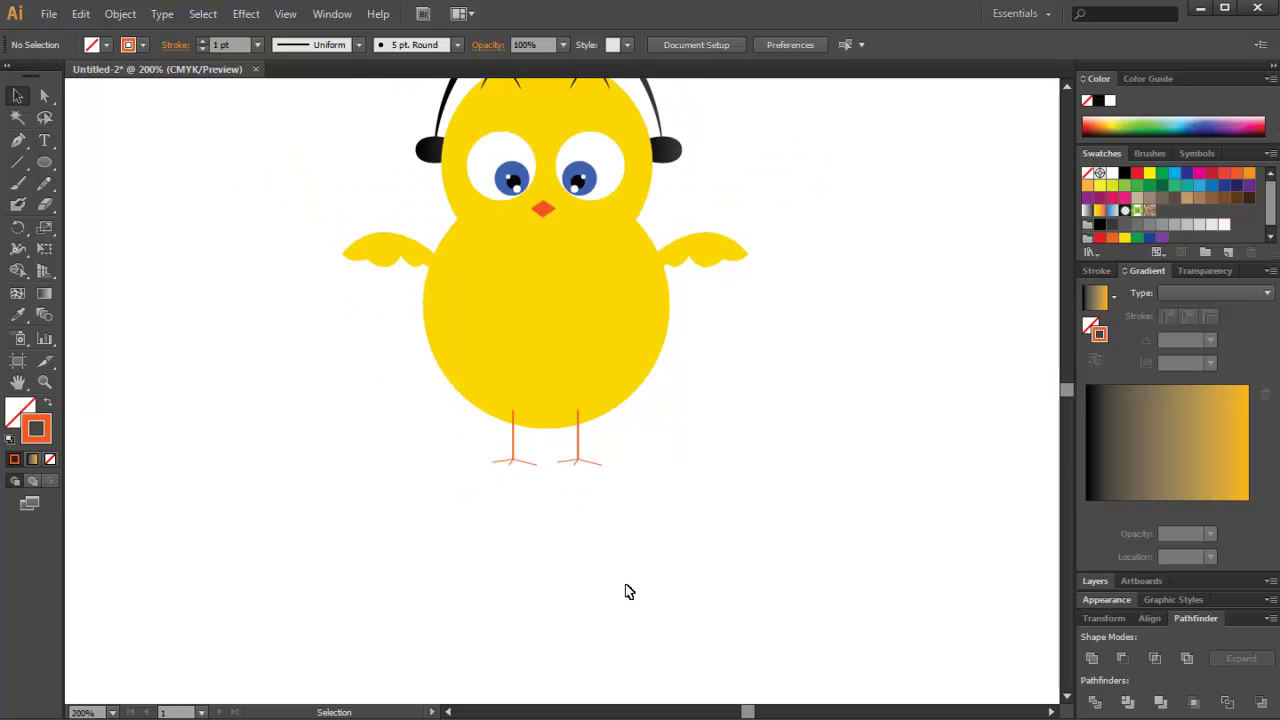
{"action": "left_click_drag", "start_coordinate": [626, 591], "coordinate": [677, 590]}
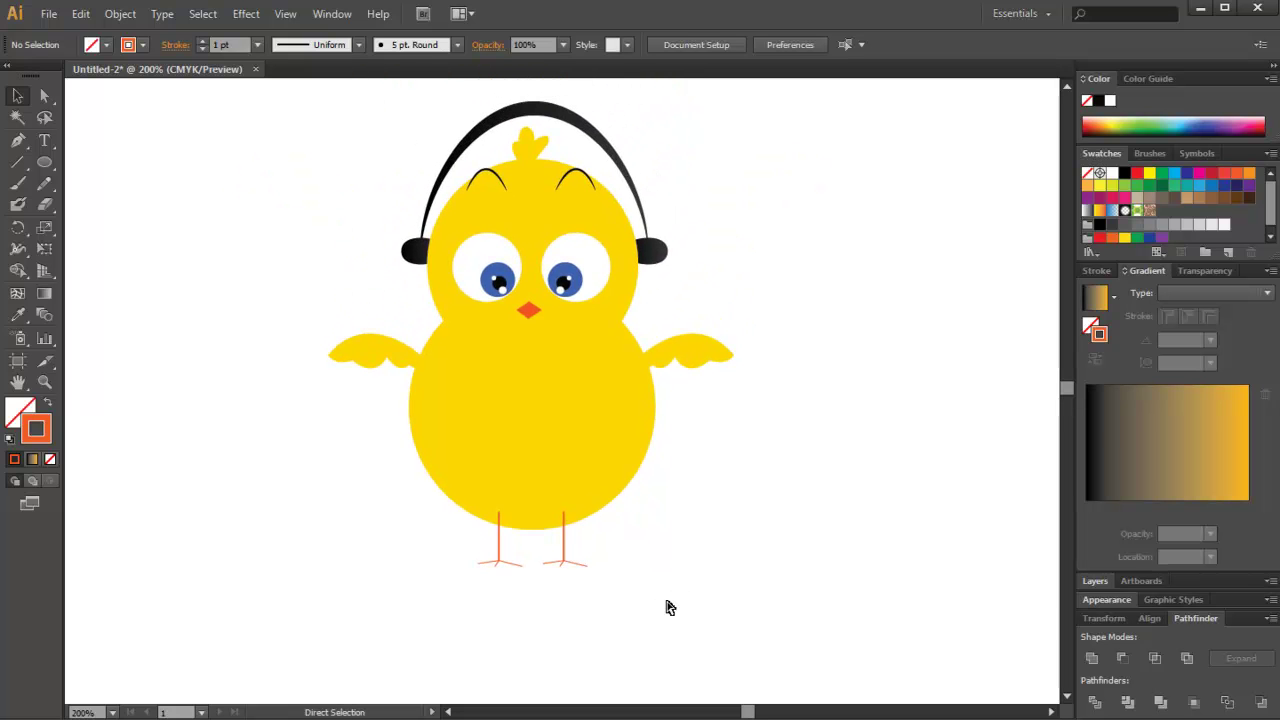
{"action": "left_click_drag", "start_coordinate": [590, 630], "coordinate": [456, 545]}
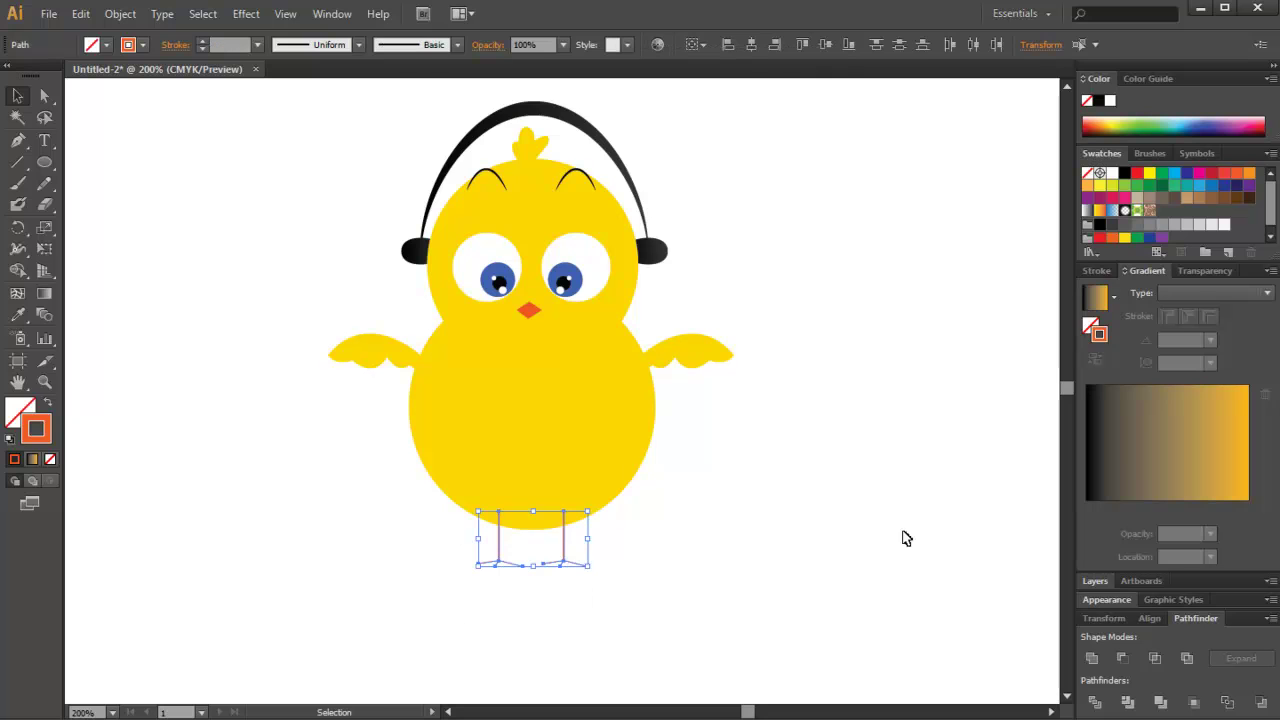
{"action": "left_click", "coordinate": [1186, 271]}
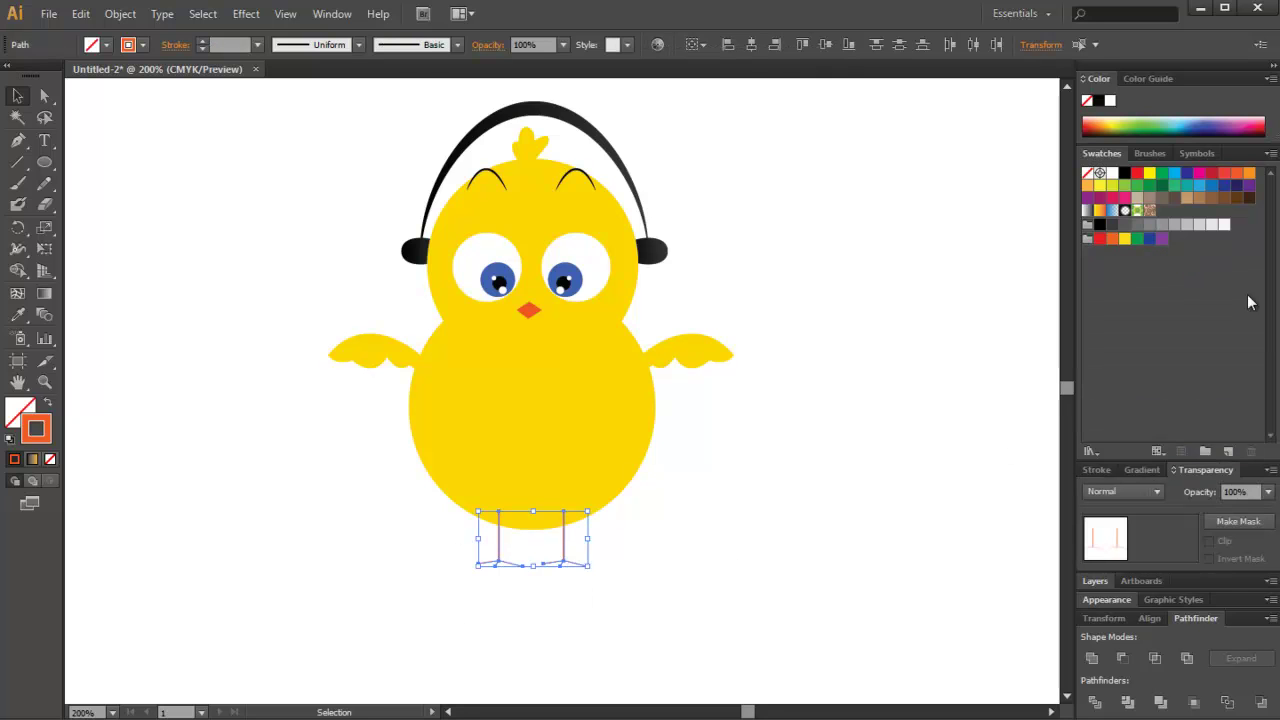
{"action": "left_click", "coordinate": [1267, 492]}
{"action": "left_click", "coordinate": [1261, 677]}
{"action": "left_click", "coordinate": [920, 643]}
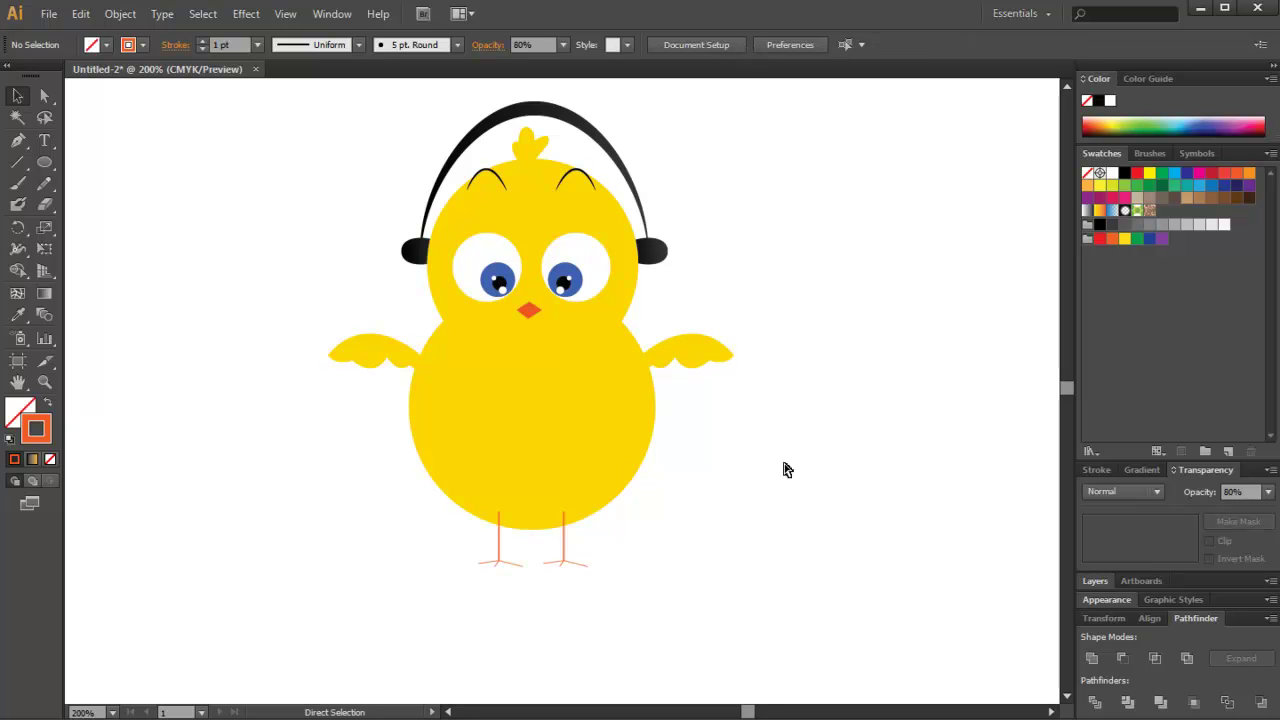
{"action": "key", "text": "ctrl+minus"}
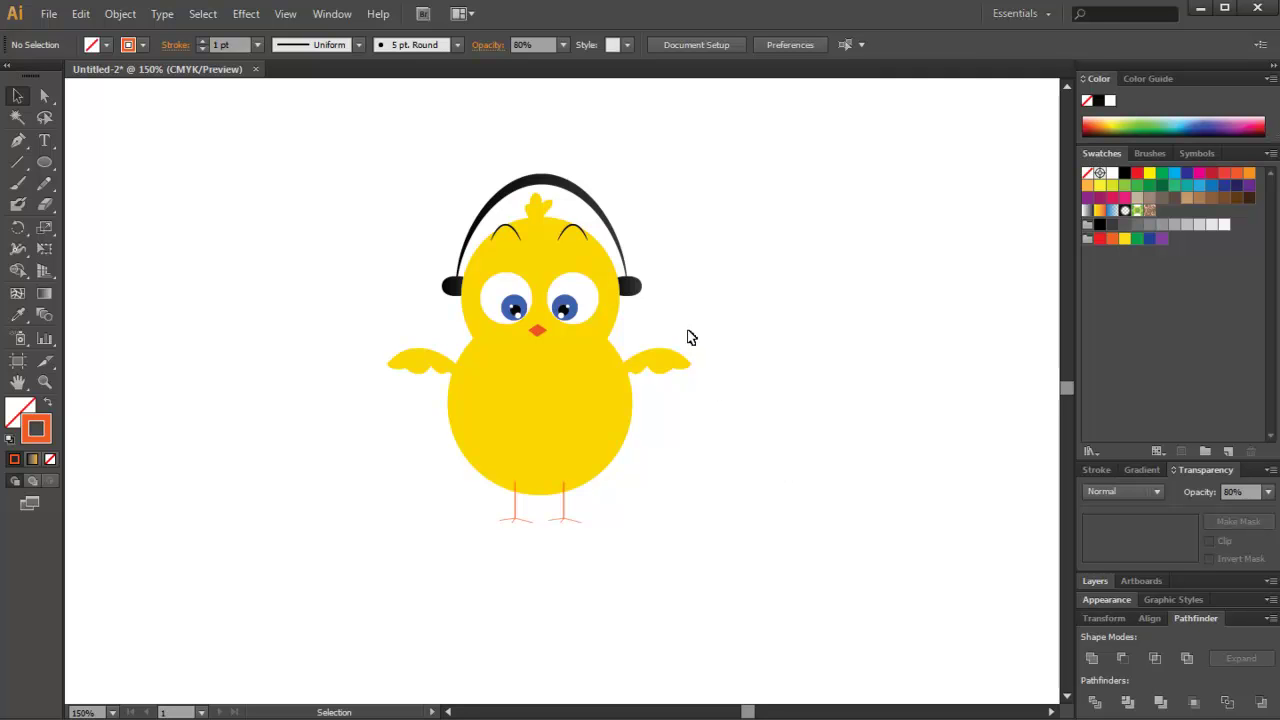
{"action": "key", "text": "space"}
{"action": "left_click_drag", "start_coordinate": [736, 266], "coordinate": [763, 302]}
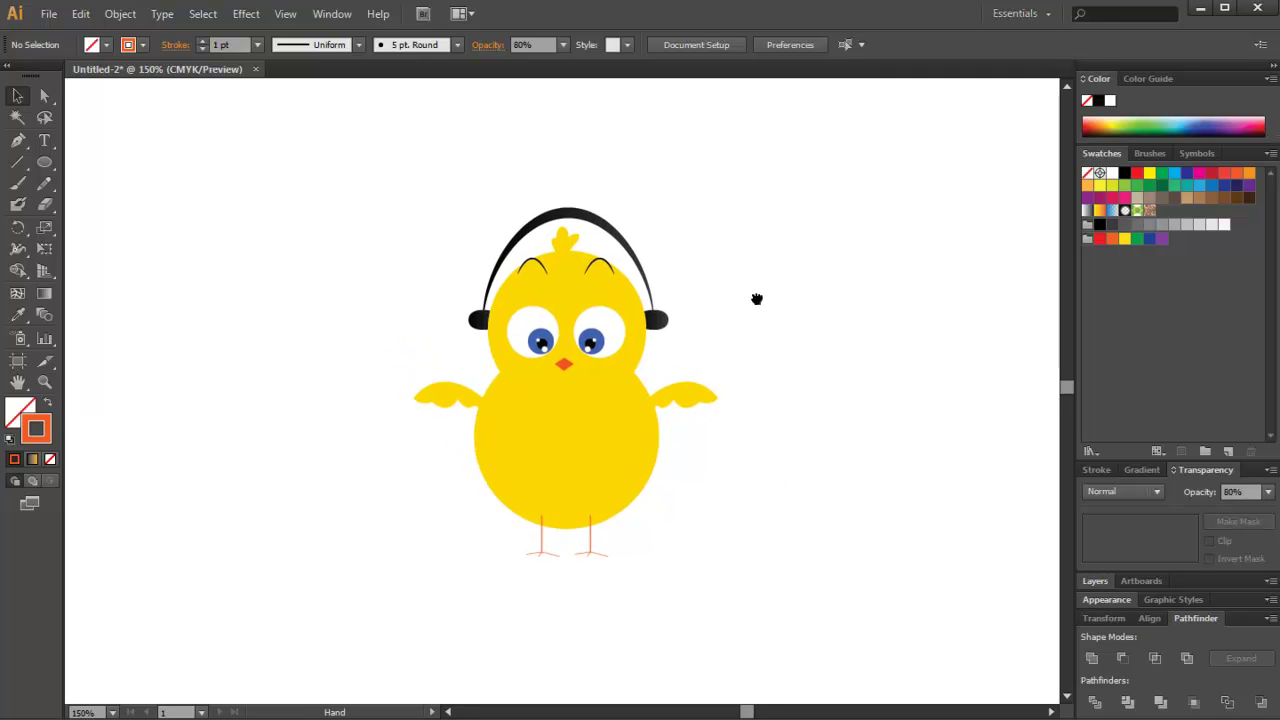
{"action": "left_click", "coordinate": [591, 228]}
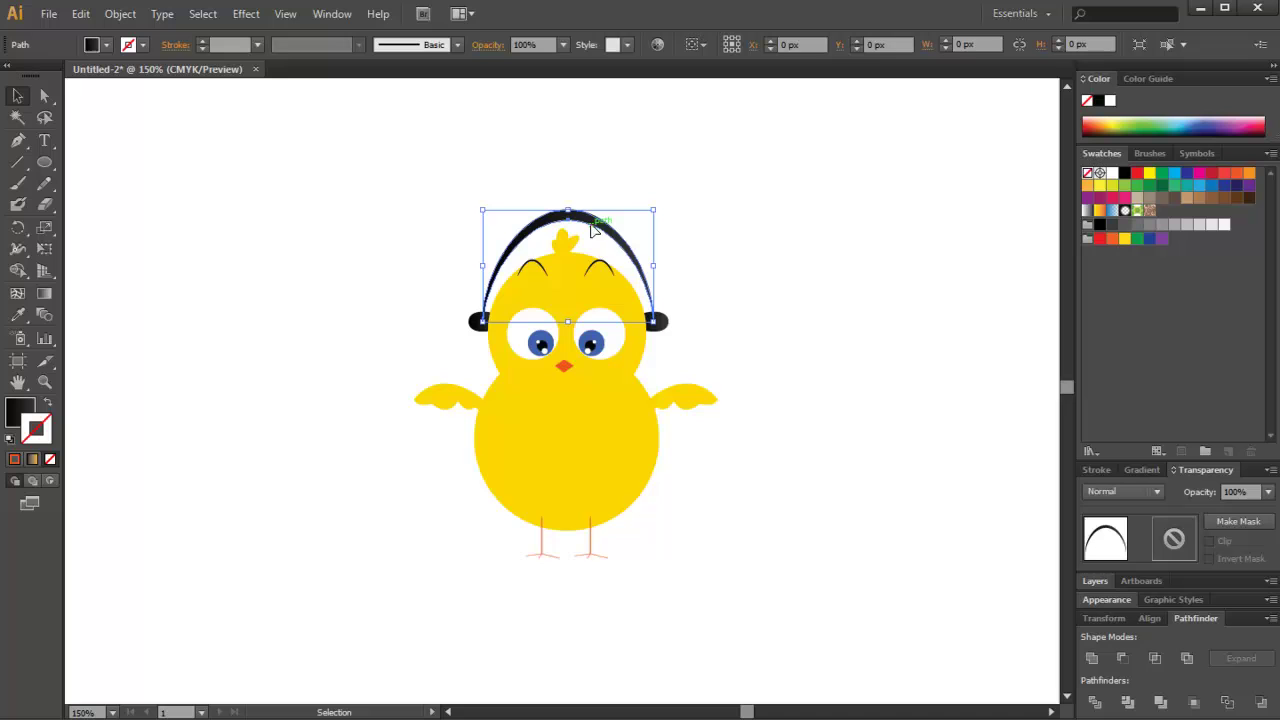
{"action": "left_click", "coordinate": [827, 364]}
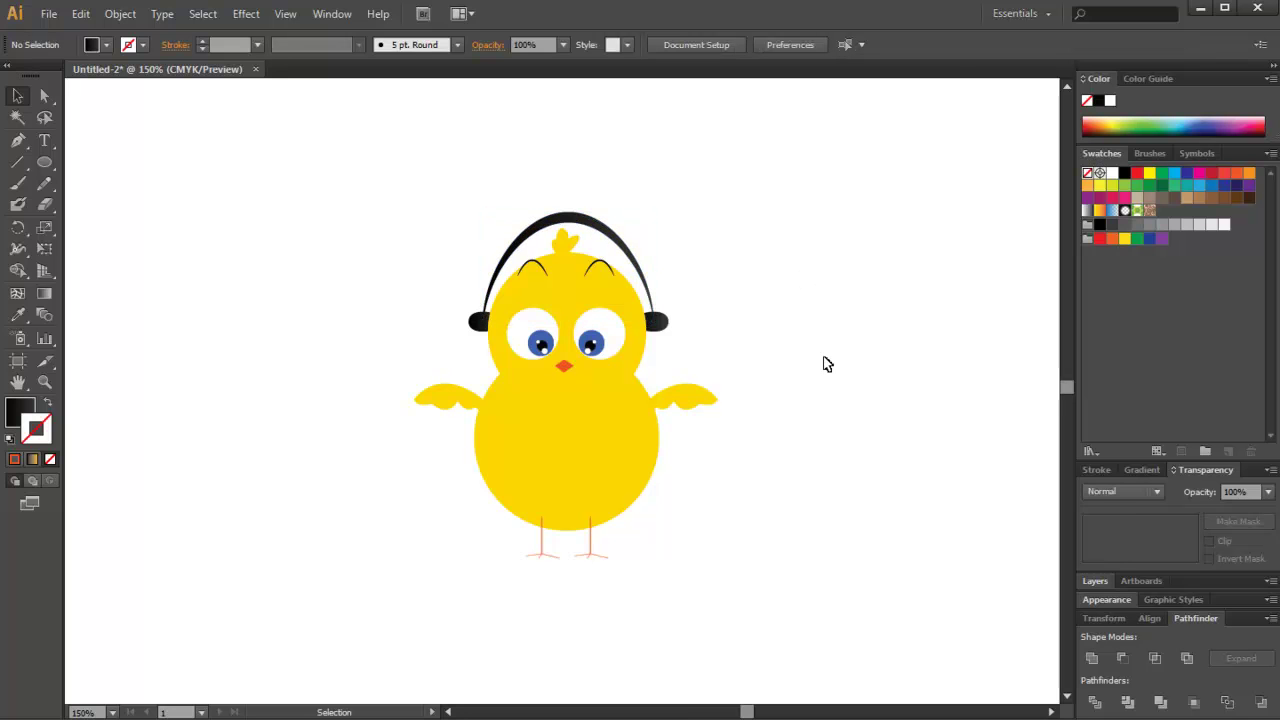